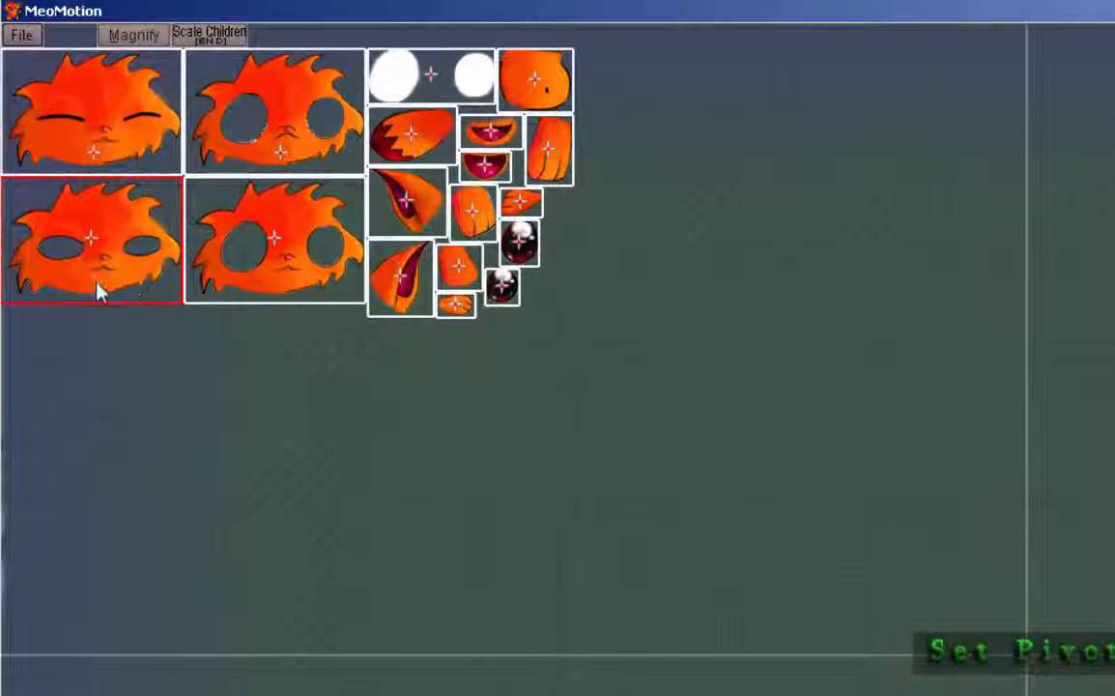
- Set the pivots of the heads, tail, ears, torso and limbs at their attachment points, magnifying the small parts for accuracy
{"action": "left_click", "coordinate": [94, 278]}
{"action": "left_click", "coordinate": [283, 277]}
{"action": "left_click", "coordinate": [442, 117]}
{"action": "left_click", "coordinate": [420, 208]}
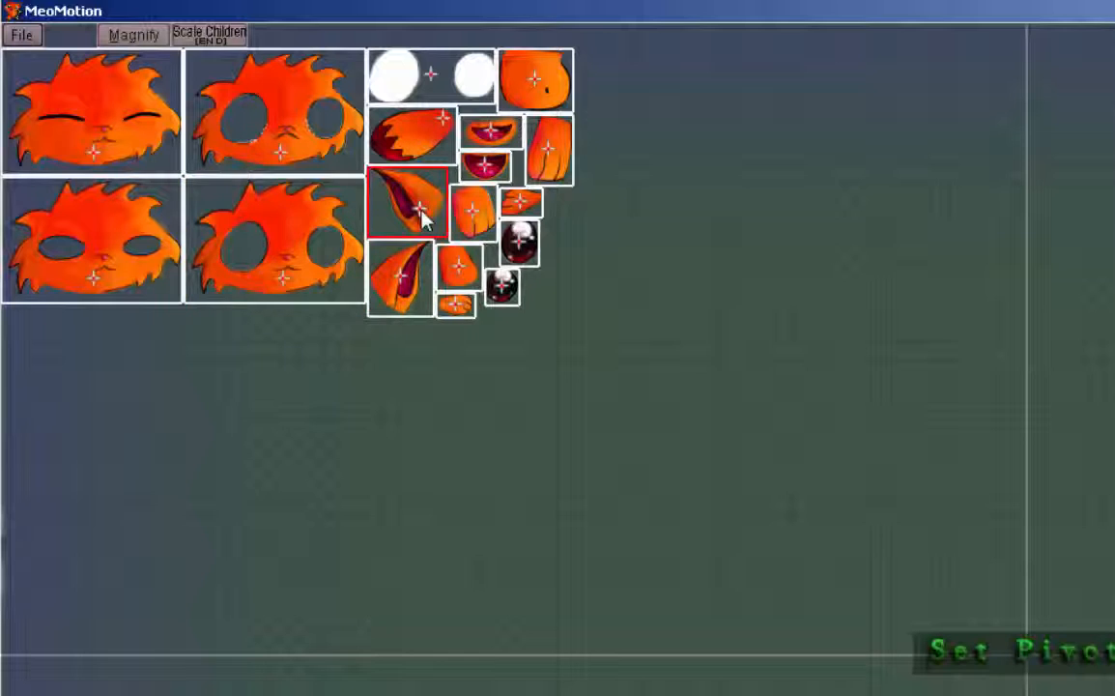
{"action": "left_click", "coordinate": [124, 35]}
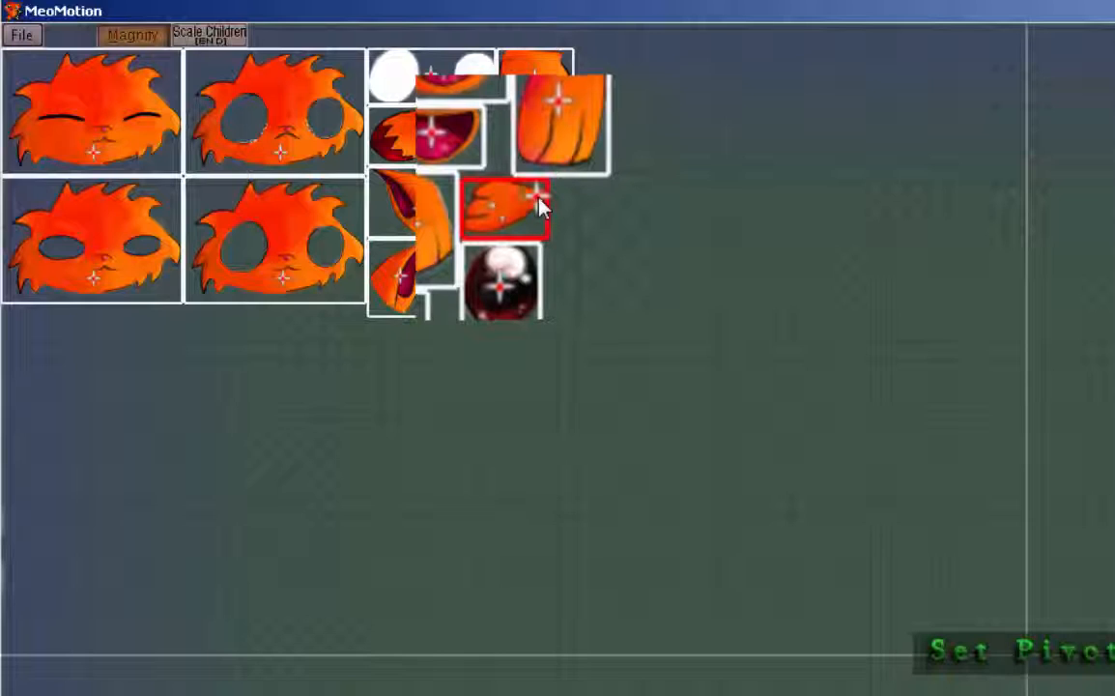
{"action": "left_click", "coordinate": [126, 37]}
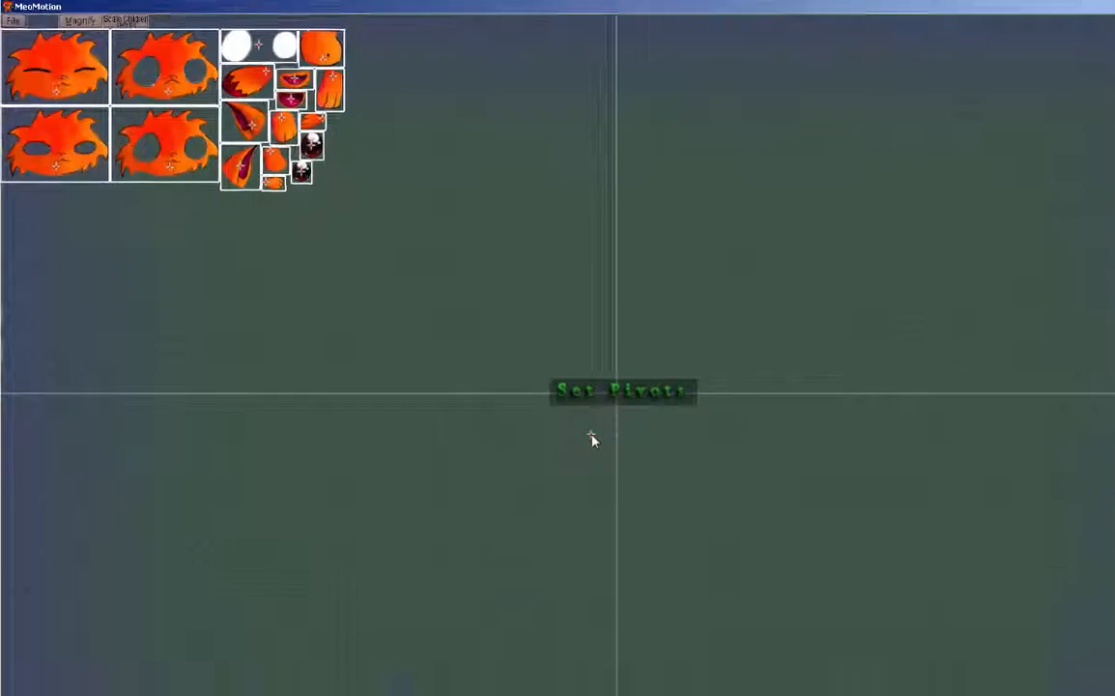
- Assemble the torso, eye whites and wide-eyed head at the origin, isolating the eye whites to fit them into the eye holes
{"action": "left_click", "coordinate": [597, 665]}
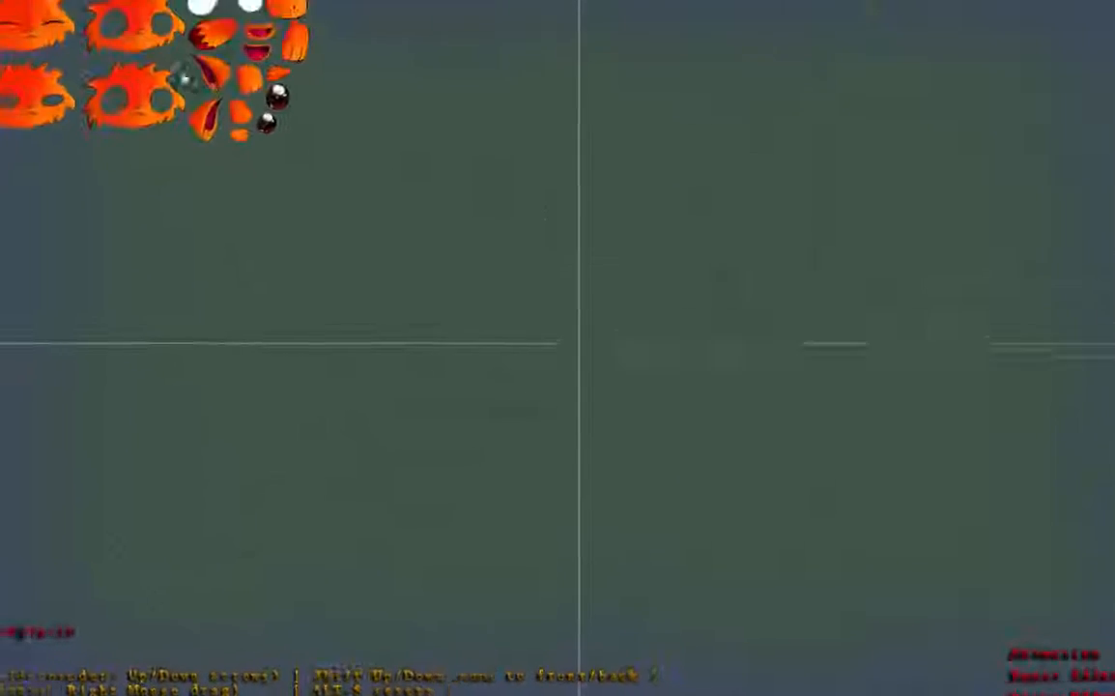
{"action": "left_click", "coordinate": [10, 633]}
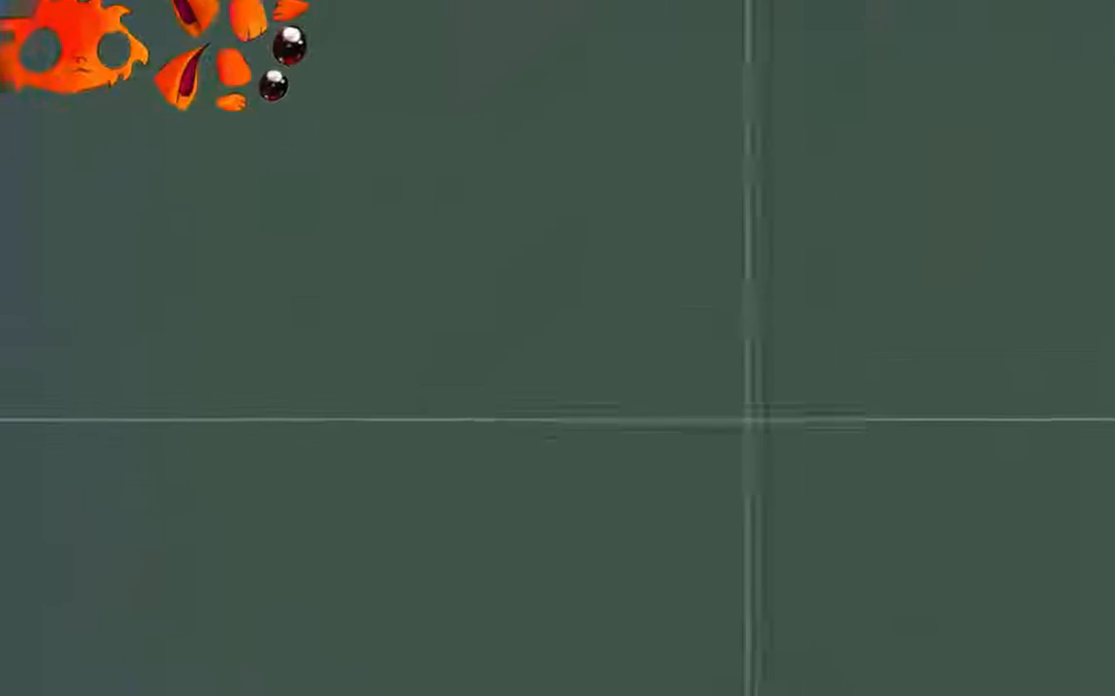
{"action": "left_click_drag", "start_coordinate": [72, 29], "coordinate": [610, 437]}
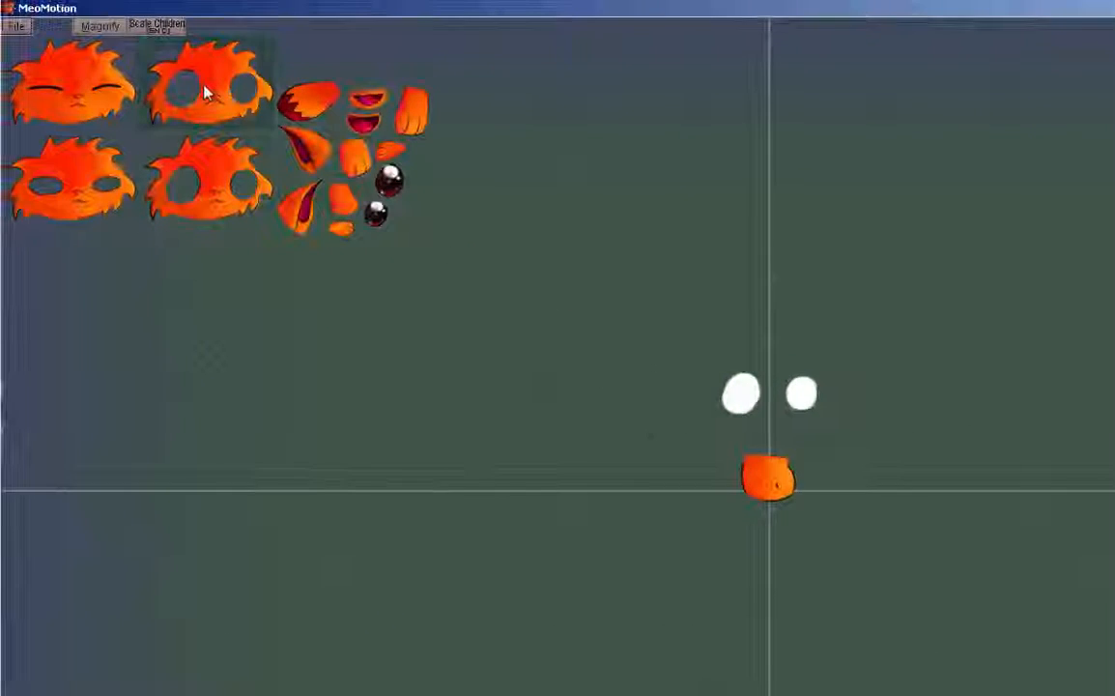
{"action": "left_click_drag", "start_coordinate": [184, 171], "coordinate": [746, 440]}
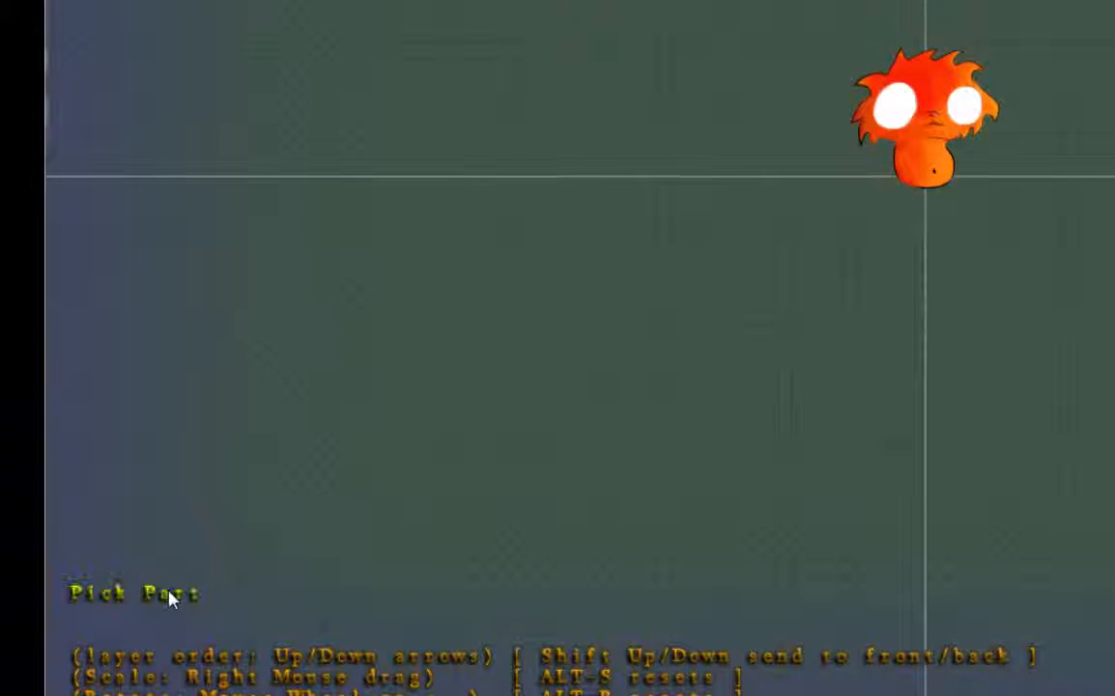
{"action": "left_click", "coordinate": [166, 596]}
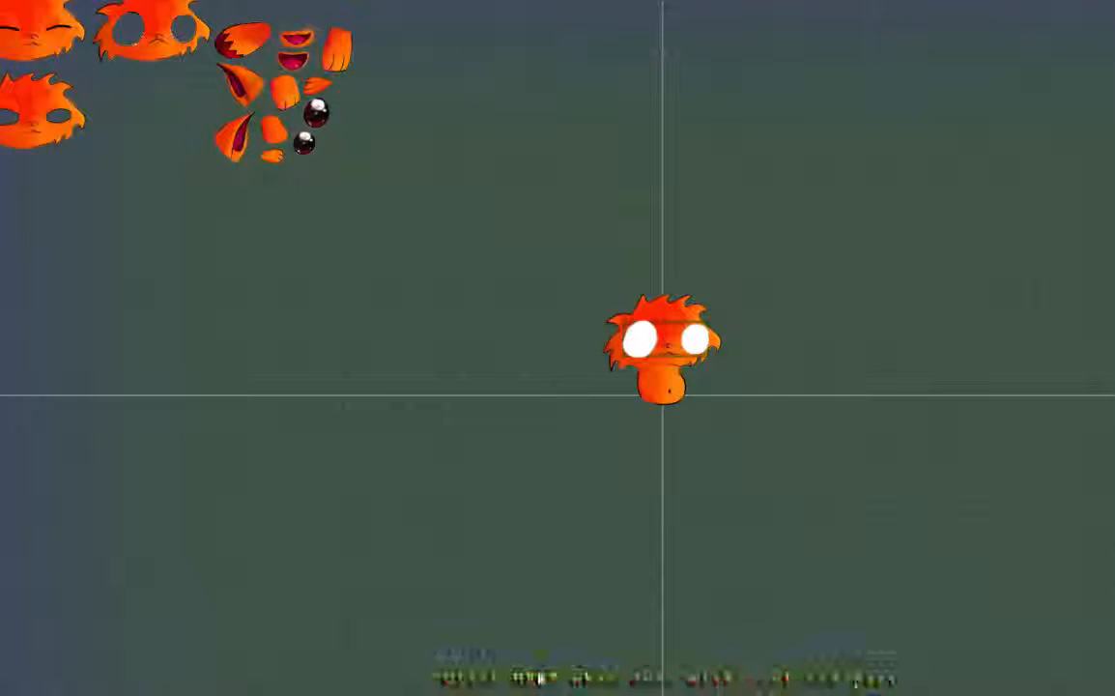
{"action": "left_click", "coordinate": [542, 684]}
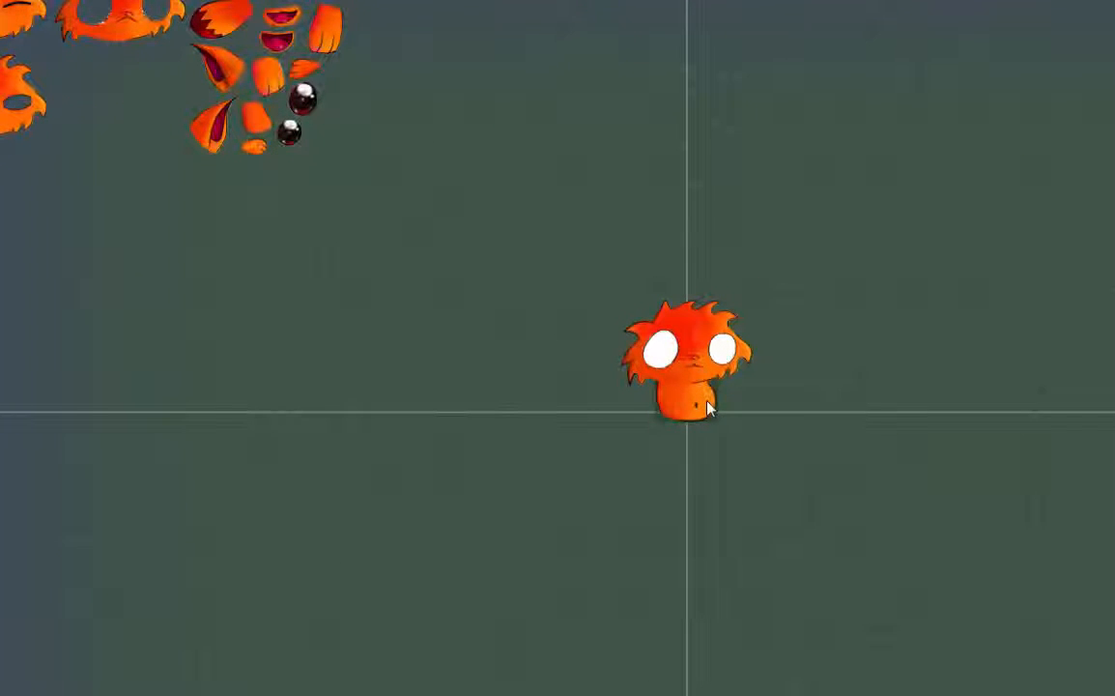
- Attach both legs with their feet under the torso and layer them behind the belly
{"action": "left_click_drag", "start_coordinate": [327, 29], "coordinate": [675, 440]}
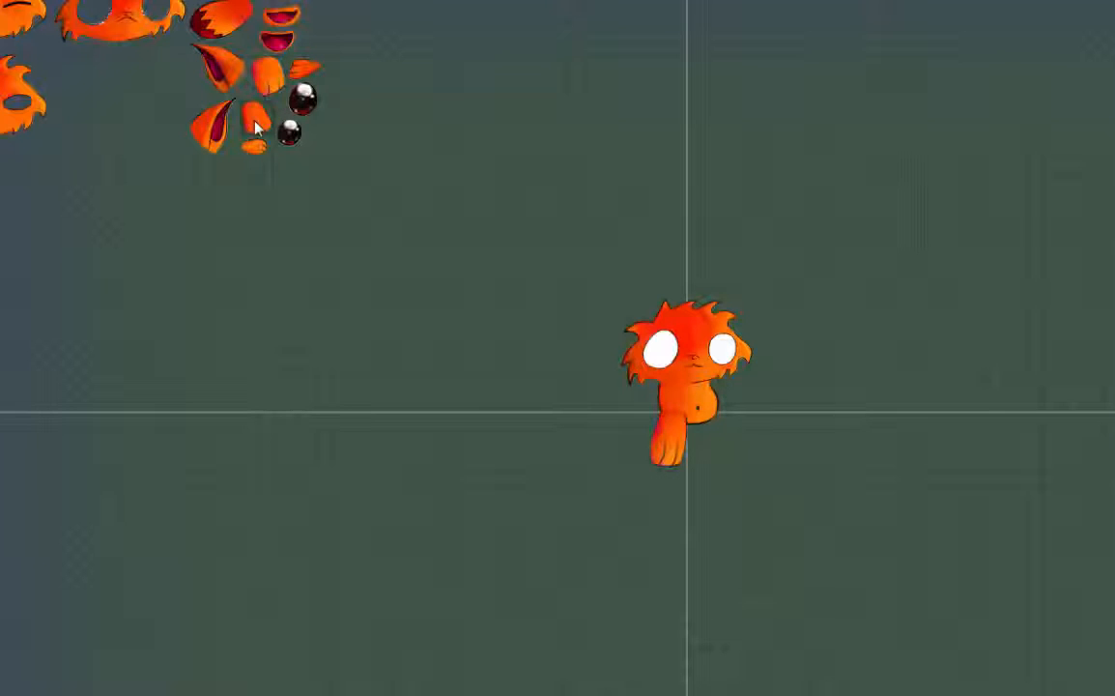
{"action": "left_click_drag", "start_coordinate": [257, 124], "coordinate": [672, 380]}
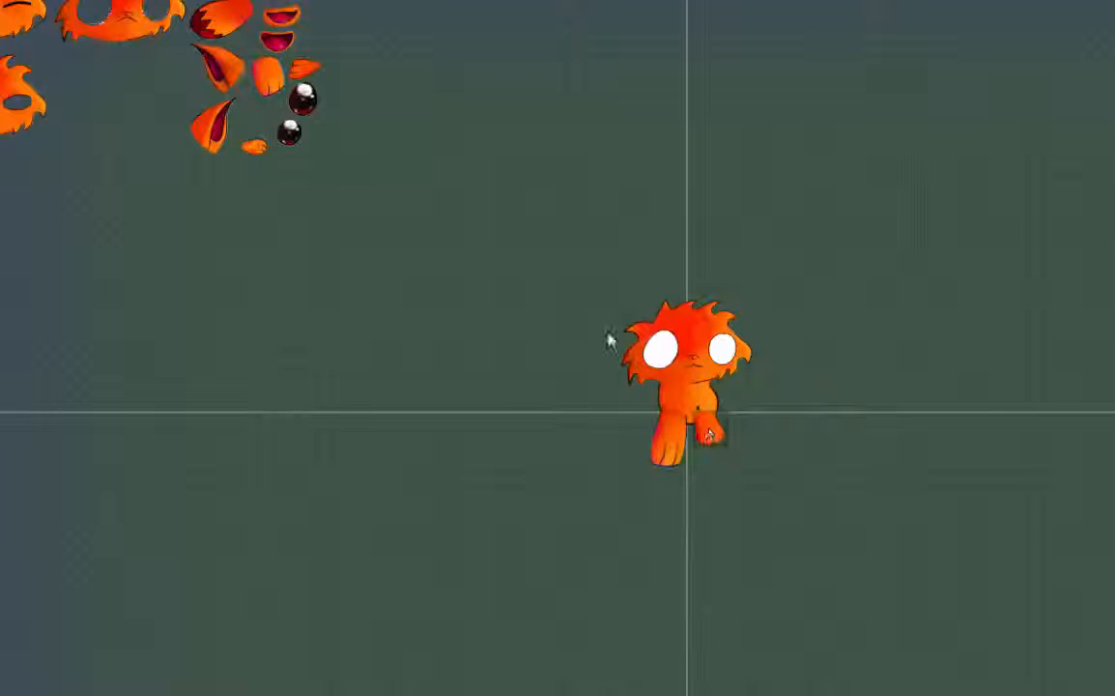
{"action": "left_click_drag", "start_coordinate": [273, 77], "coordinate": [723, 457]}
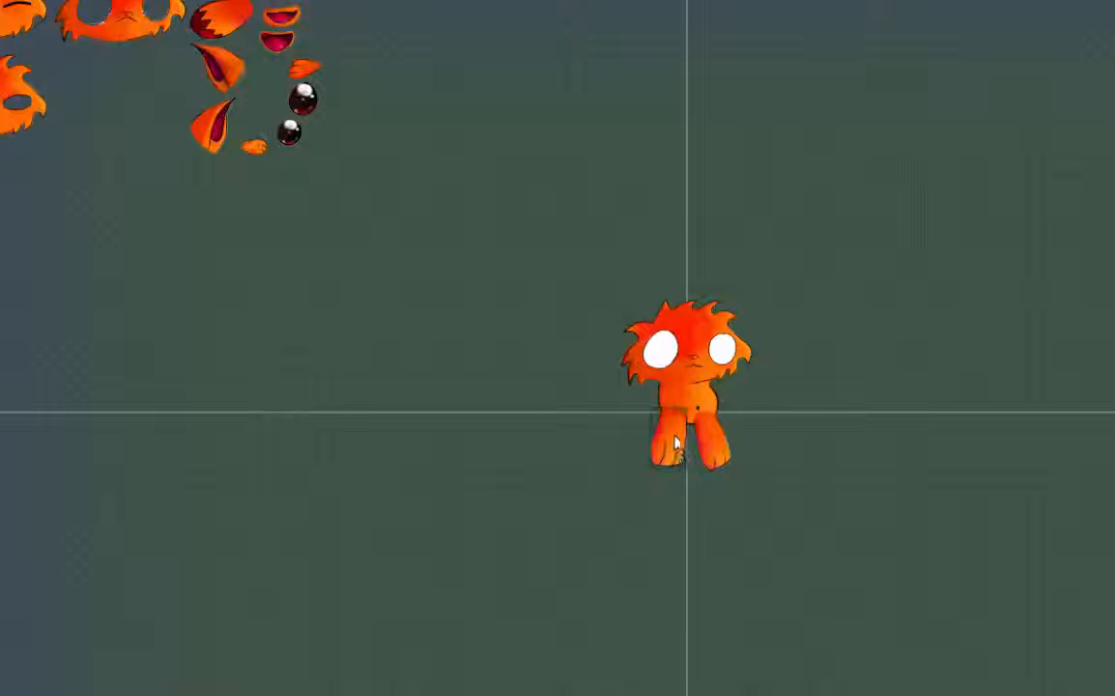
{"action": "left_click_drag", "start_coordinate": [674, 436], "coordinate": [677, 434]}
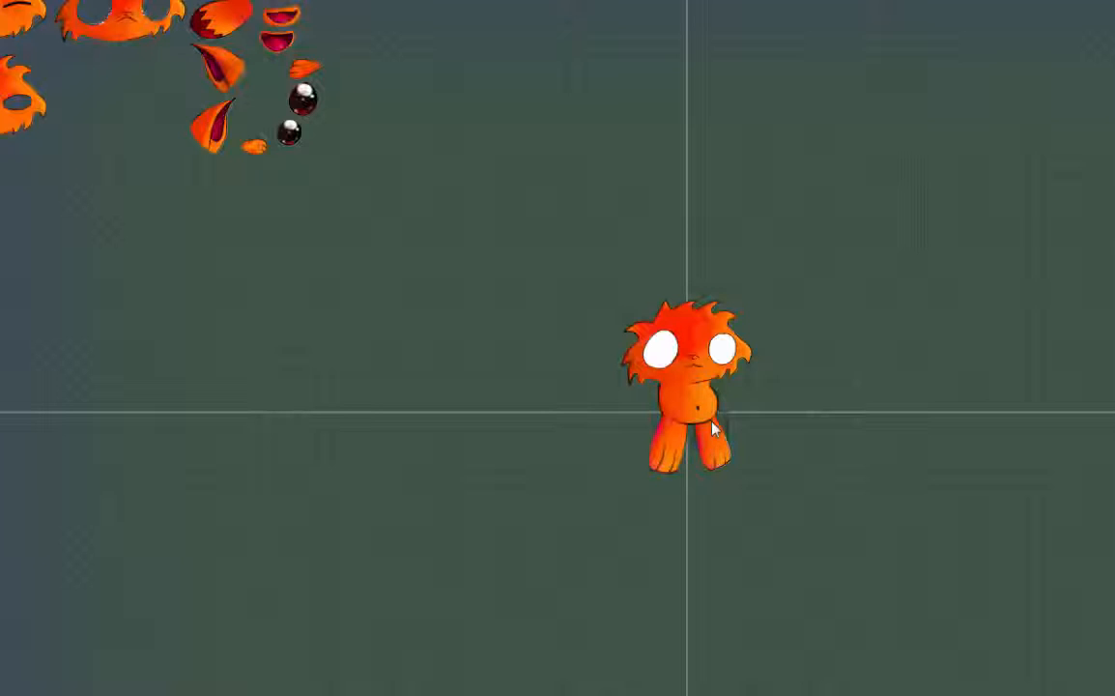
- Attach an ear behind each side of the head and place the large and small pupils over the eye whites
{"action": "left_click_drag", "start_coordinate": [218, 69], "coordinate": [650, 326]}
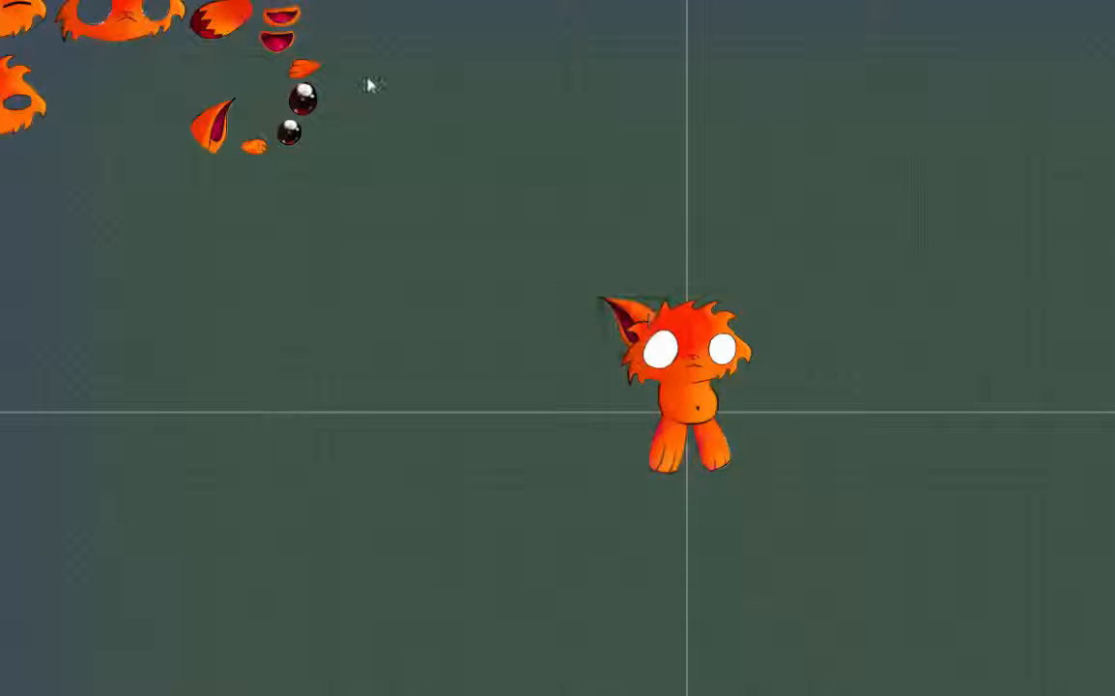
{"action": "left_click_drag", "start_coordinate": [204, 111], "coordinate": [744, 321]}
{"action": "key", "text": "minus"}
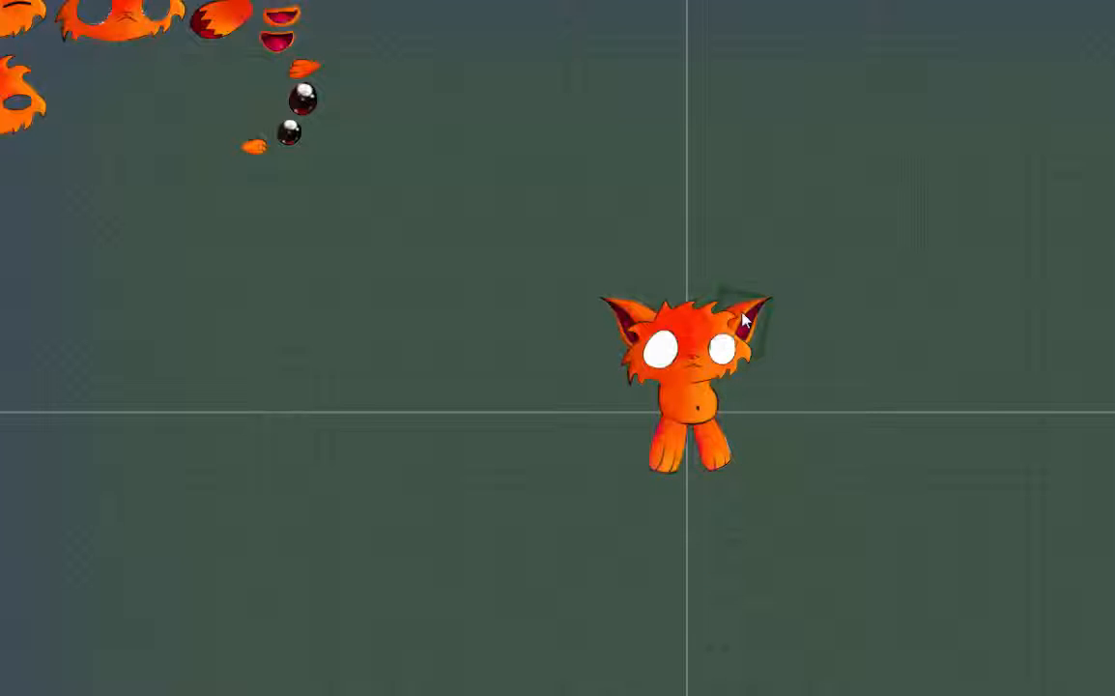
{"action": "left_click", "coordinate": [610, 323]}
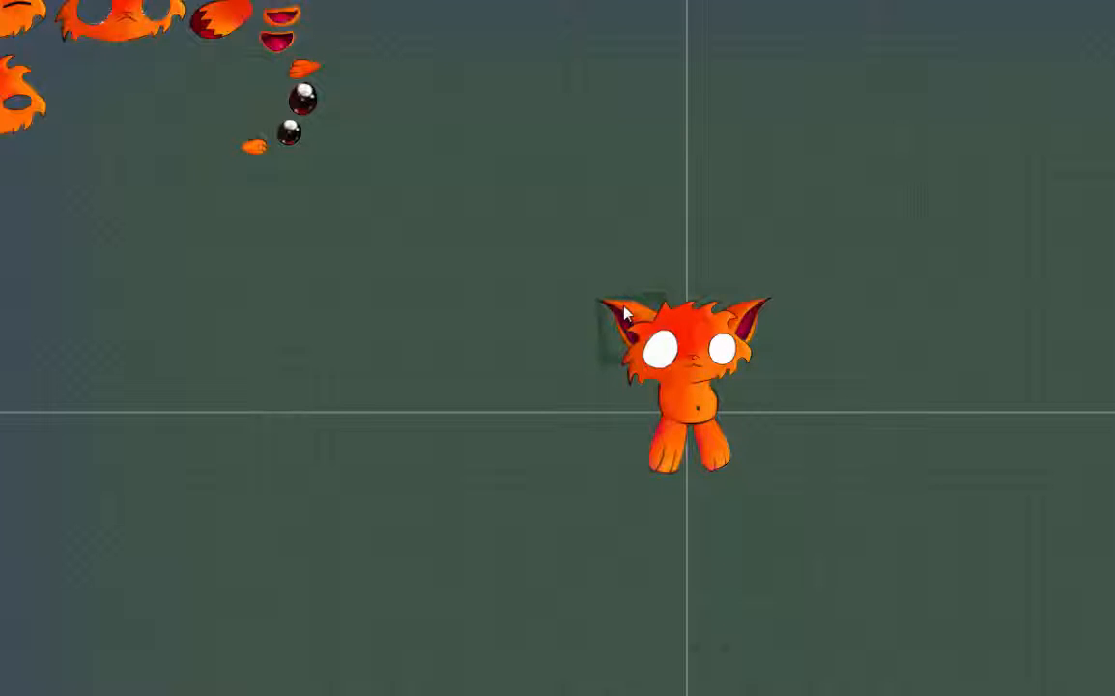
{"action": "left_click_drag", "start_coordinate": [625, 305], "coordinate": [637, 317]}
{"action": "left_click_drag", "start_coordinate": [305, 102], "coordinate": [667, 355]}
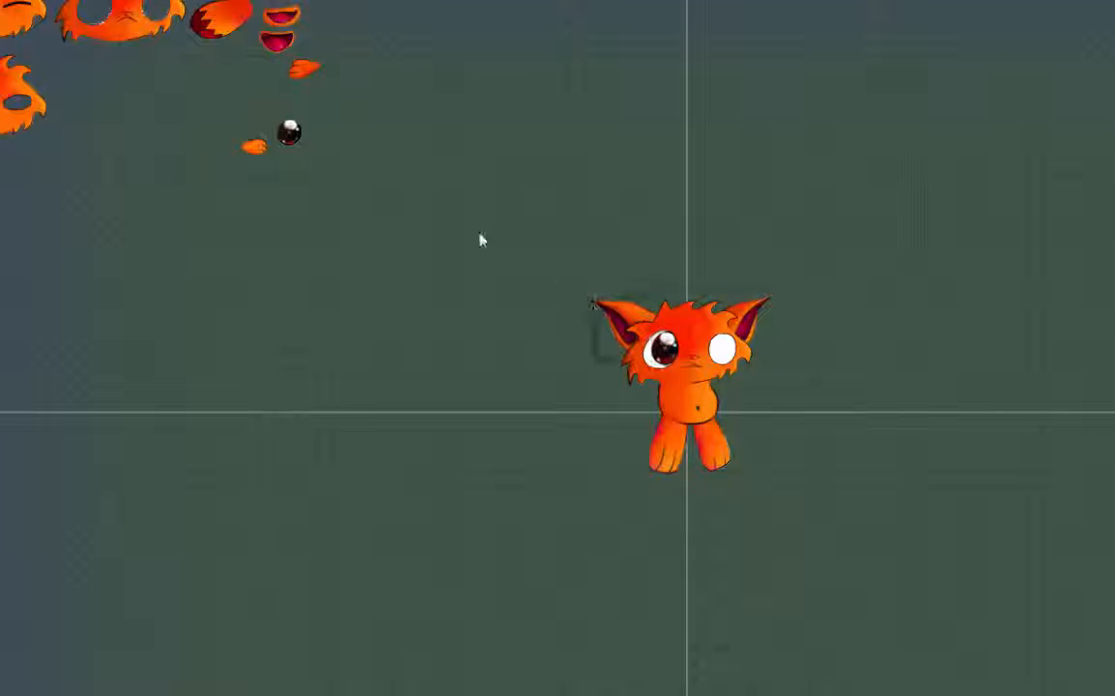
{"action": "left_click_drag", "start_coordinate": [290, 133], "coordinate": [732, 354]}
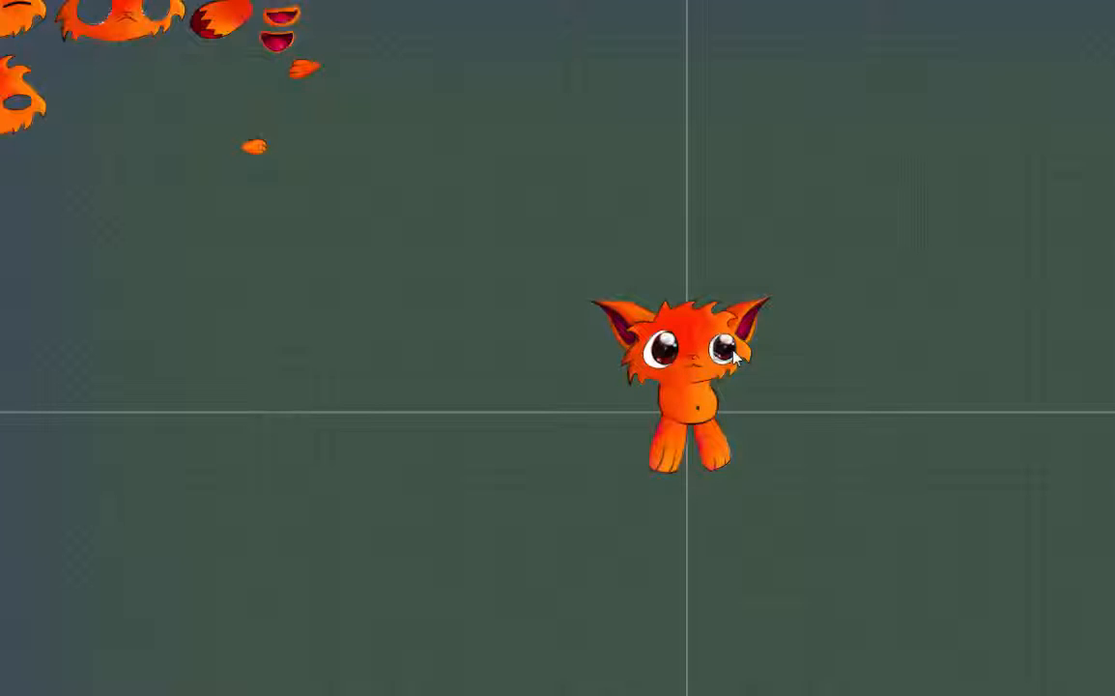
- Attach an arm to each side of the torso and place the tail behind the lower body
{"action": "left_click_drag", "start_coordinate": [290, 80], "coordinate": [640, 425]}
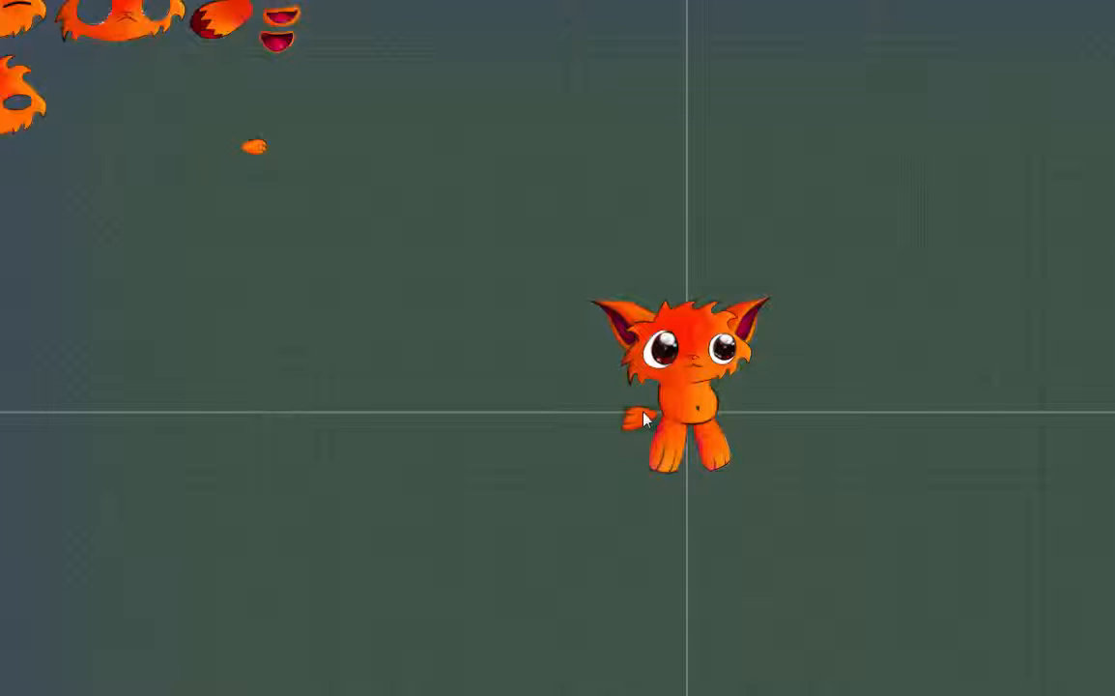
{"action": "mouse_move", "coordinate": [645, 417]}
{"action": "left_mouse_down"}
{"action": "mouse_move", "coordinate": [657, 385]}
{"action": "mouse_move", "coordinate": [655, 399]}
{"action": "left_mouse_up"}
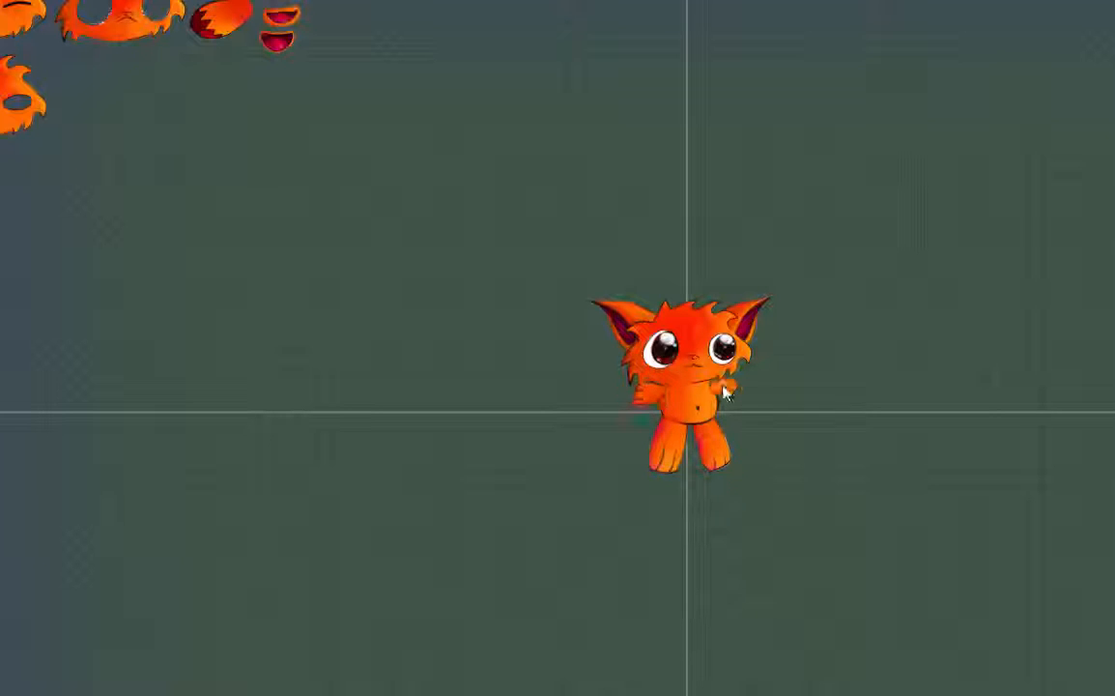
{"action": "left_click_drag", "start_coordinate": [727, 389], "coordinate": [723, 384]}
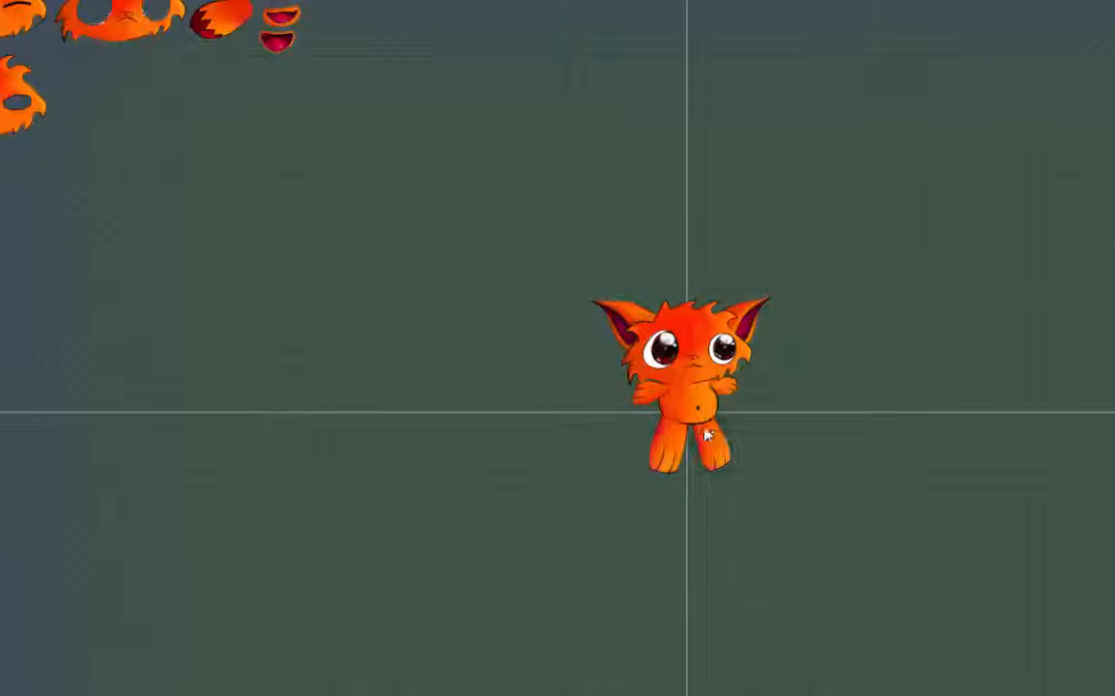
{"action": "left_click_drag", "start_coordinate": [257, 31], "coordinate": [644, 426]}
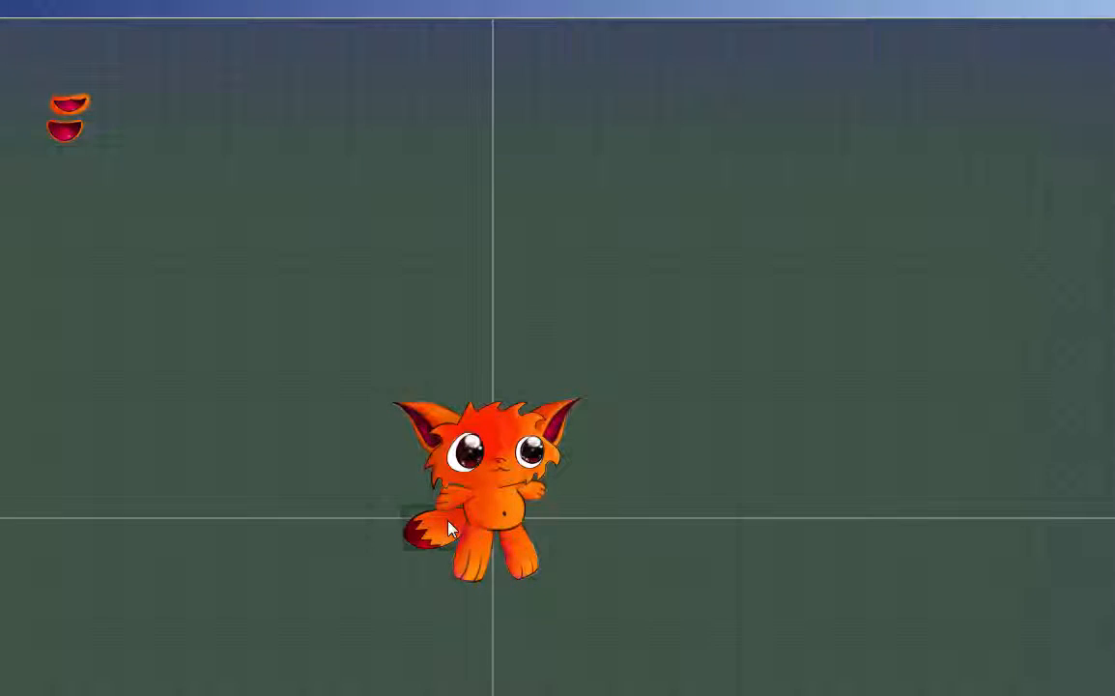
- Set the two open mouths and the three alternate heads aside around the assembled character
{"action": "left_click_drag", "start_coordinate": [68, 132], "coordinate": [370, 492]}
{"action": "left_click_drag", "start_coordinate": [64, 114], "coordinate": [355, 467]}
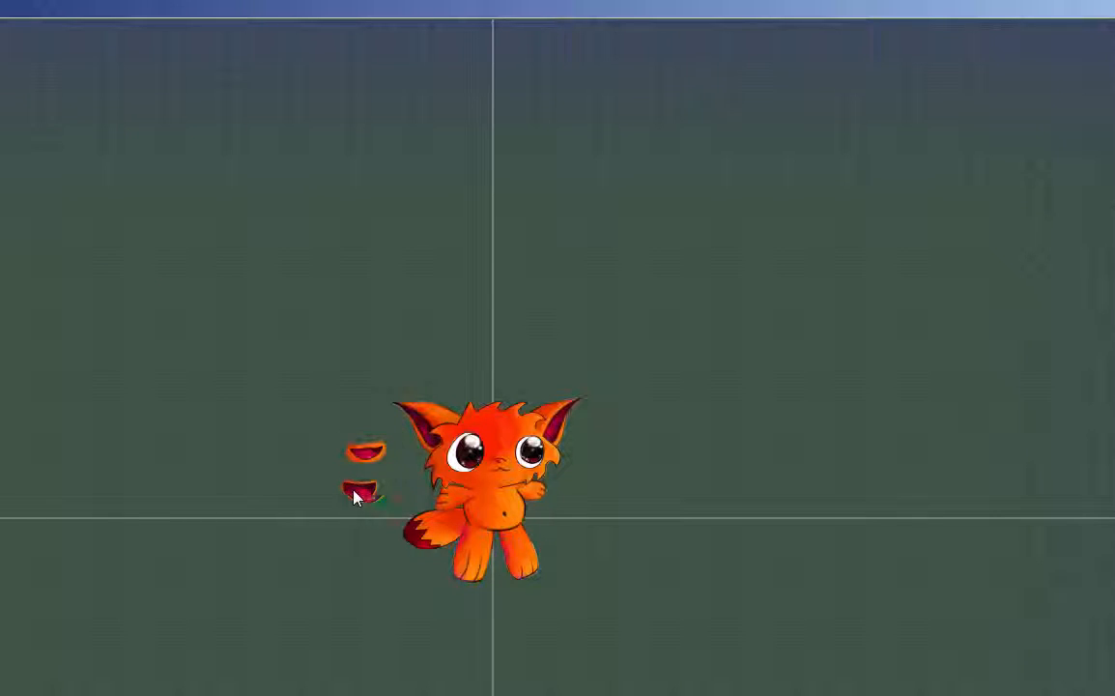
{"action": "left_click_drag", "start_coordinate": [8, 137], "coordinate": [484, 261]}
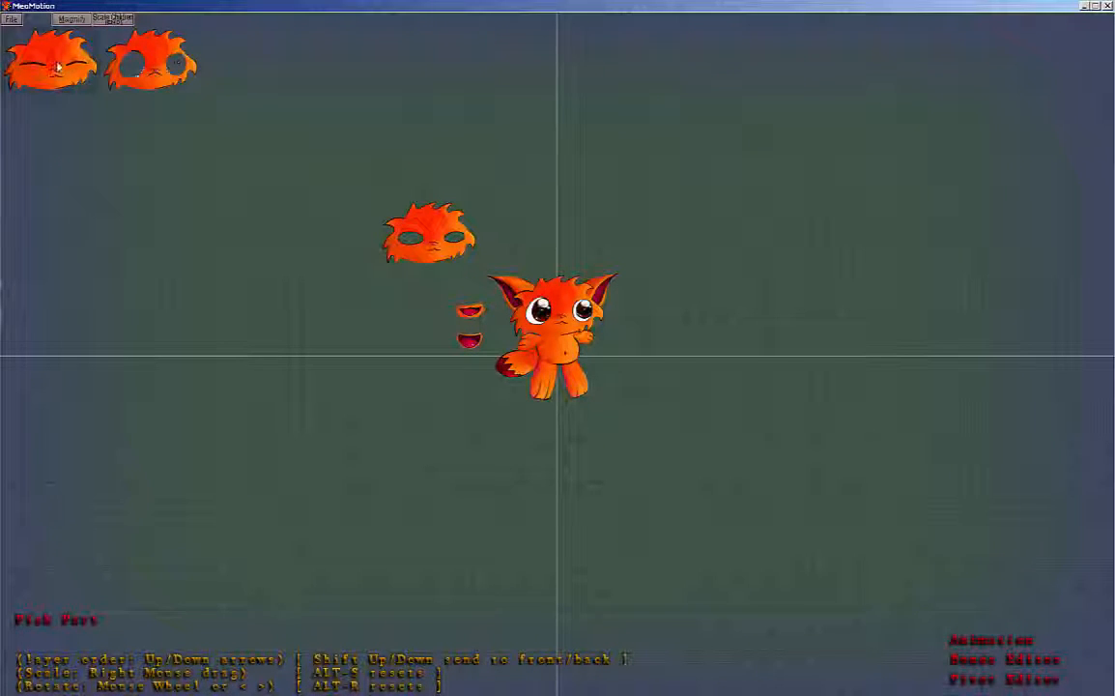
{"action": "left_click_drag", "start_coordinate": [58, 66], "coordinate": [563, 218]}
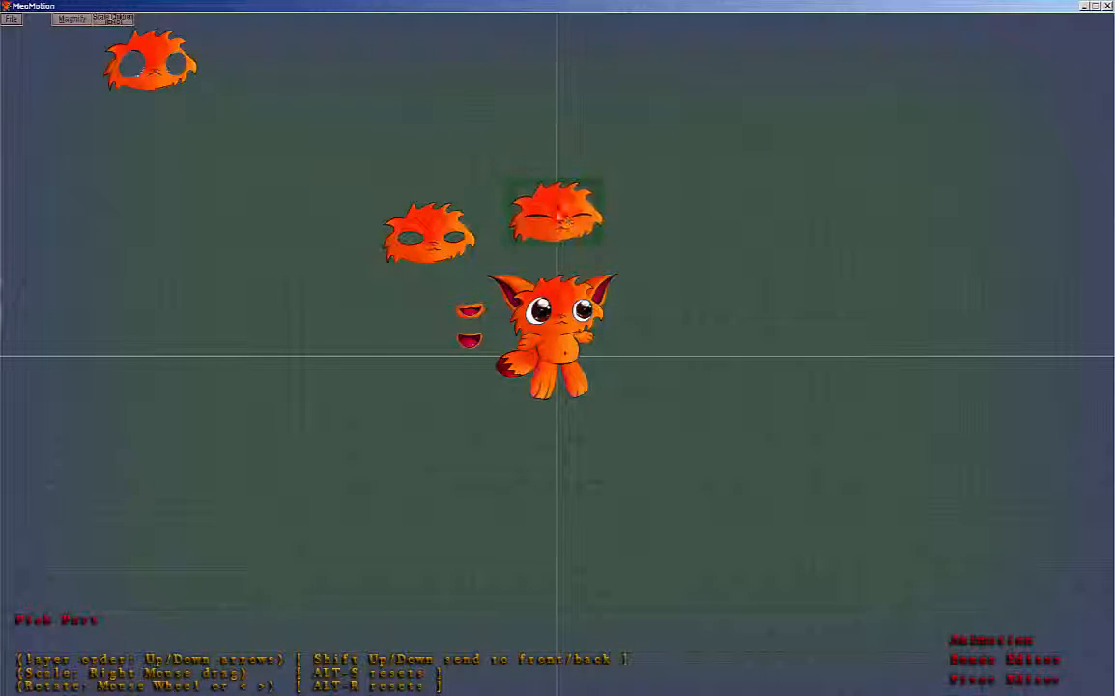
{"action": "left_click_drag", "start_coordinate": [150, 64], "coordinate": [683, 263]}
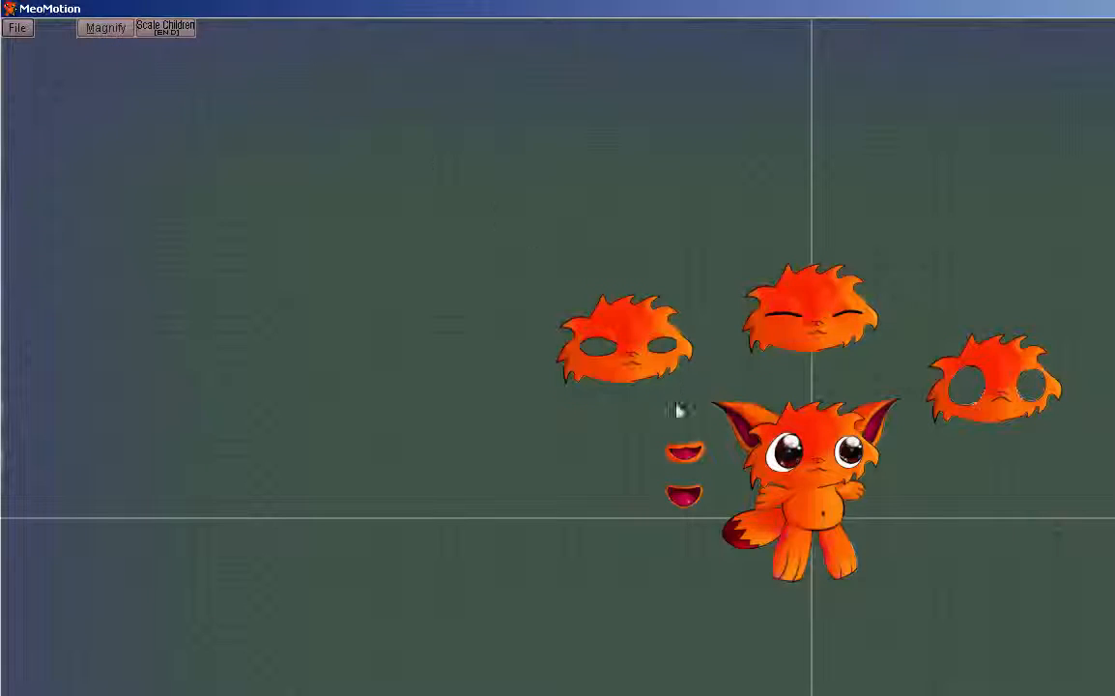
- Move the isolated eye whites above the head, end the isolation and switch to the Bones Editor
{"action": "left_click_drag", "start_coordinate": [773, 470], "coordinate": [777, 395]}
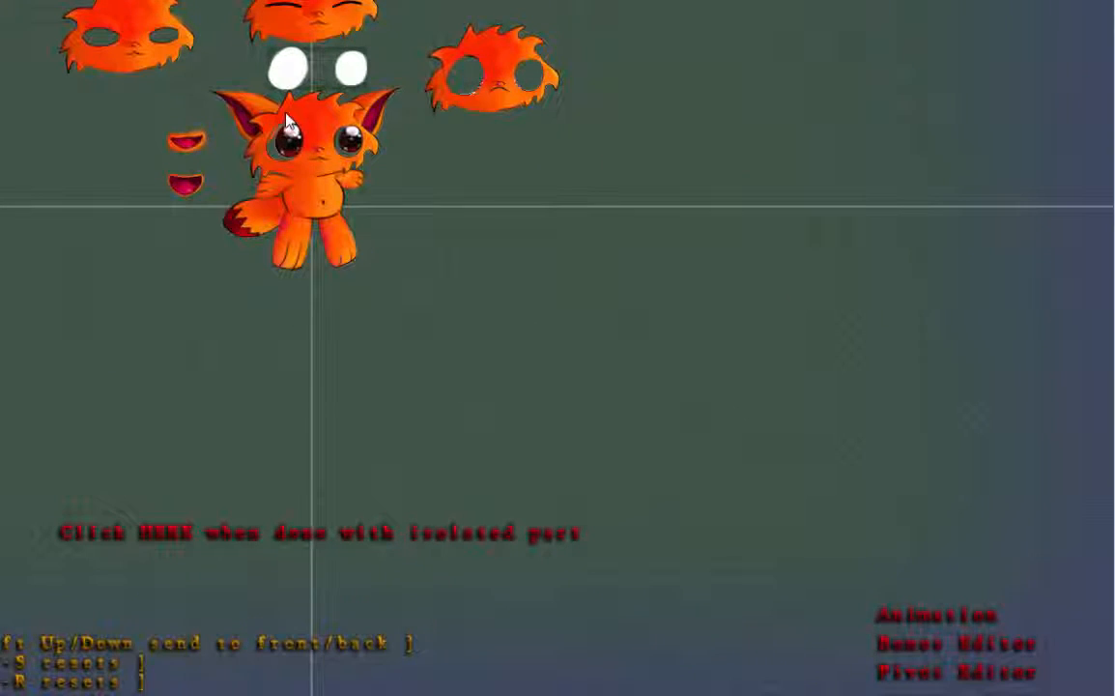
{"action": "left_click", "coordinate": [274, 531]}
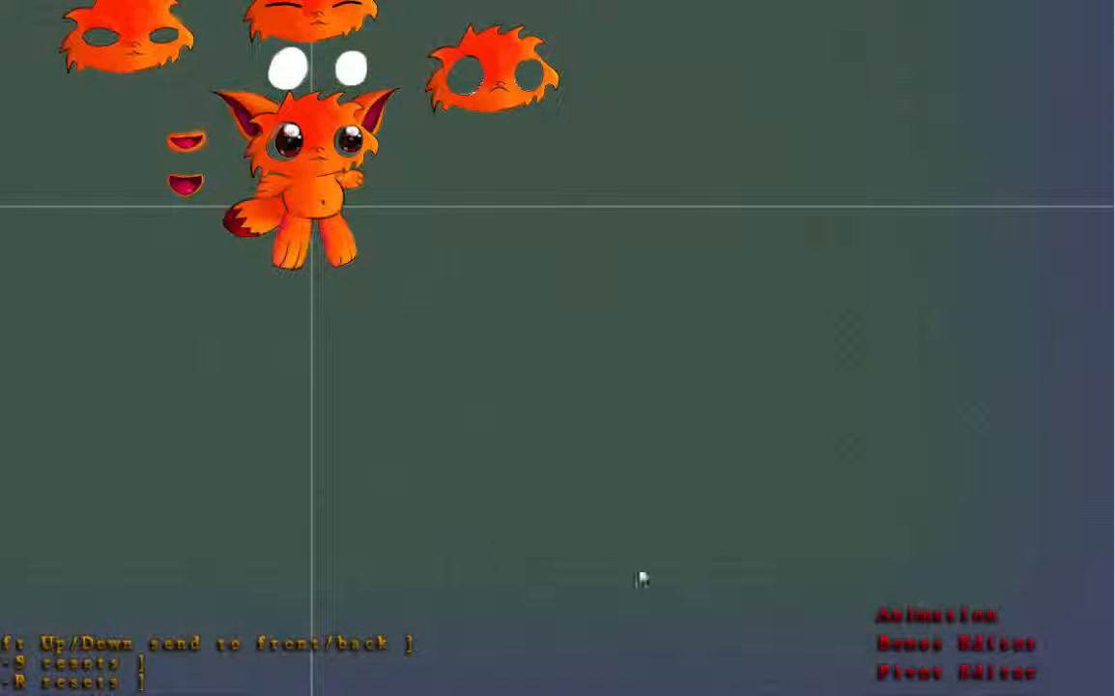
{"action": "left_click", "coordinate": [919, 650]}
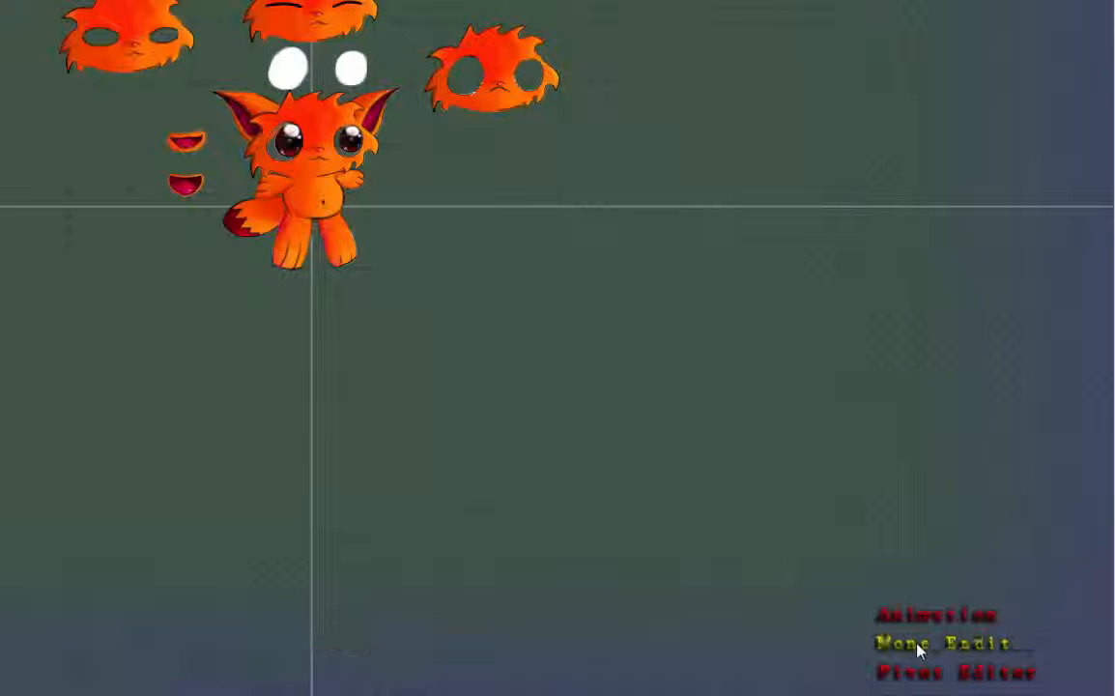
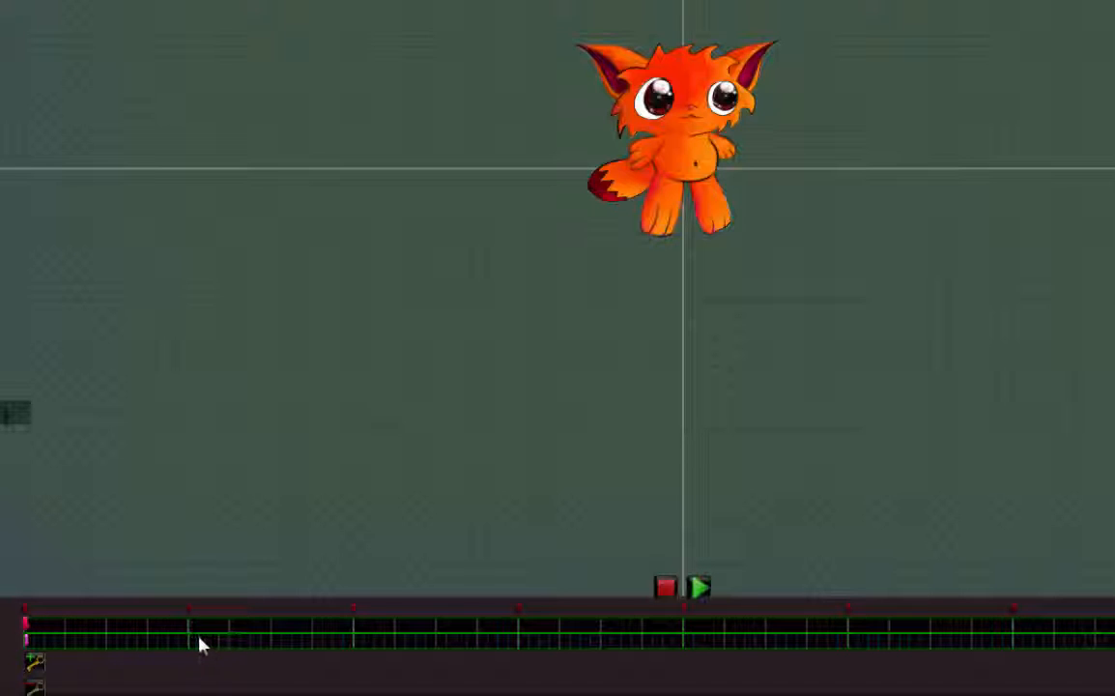
- Move the animation timeline marker from the start to 500
{"action": "mouse_move", "coordinate": [26, 628]}
{"action": "left_mouse_down"}
{"action": "mouse_move", "coordinate": [285, 630]}
{"action": "mouse_move", "coordinate": [15, 638]}
{"action": "left_mouse_up"}
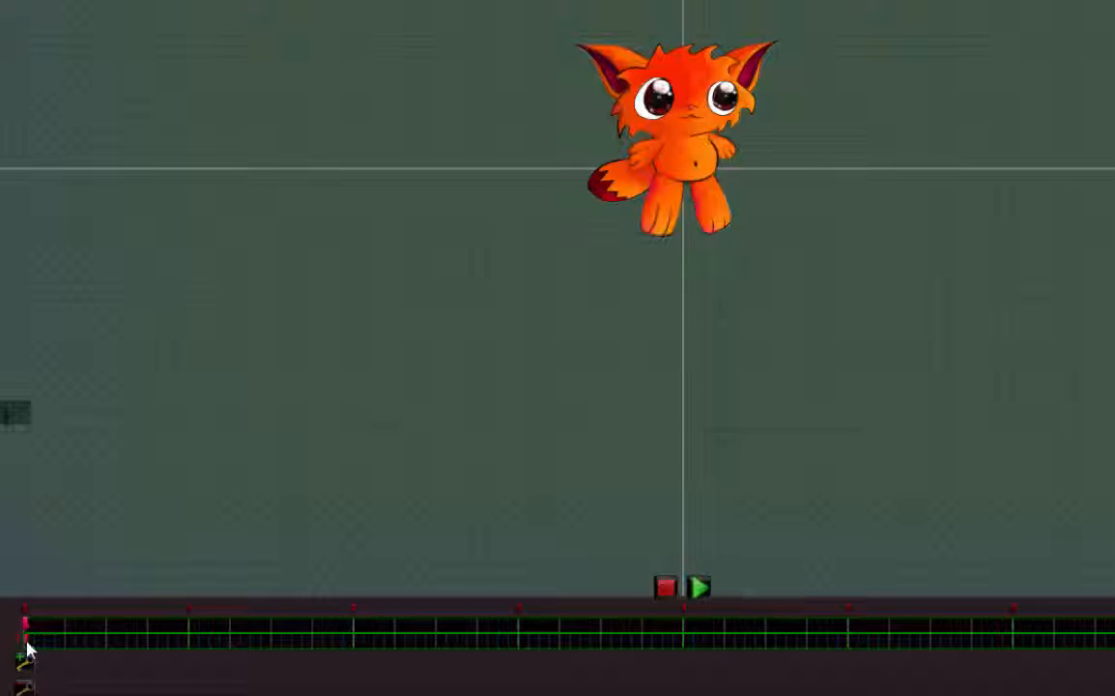
{"action": "left_click_drag", "start_coordinate": [29, 647], "coordinate": [683, 636]}
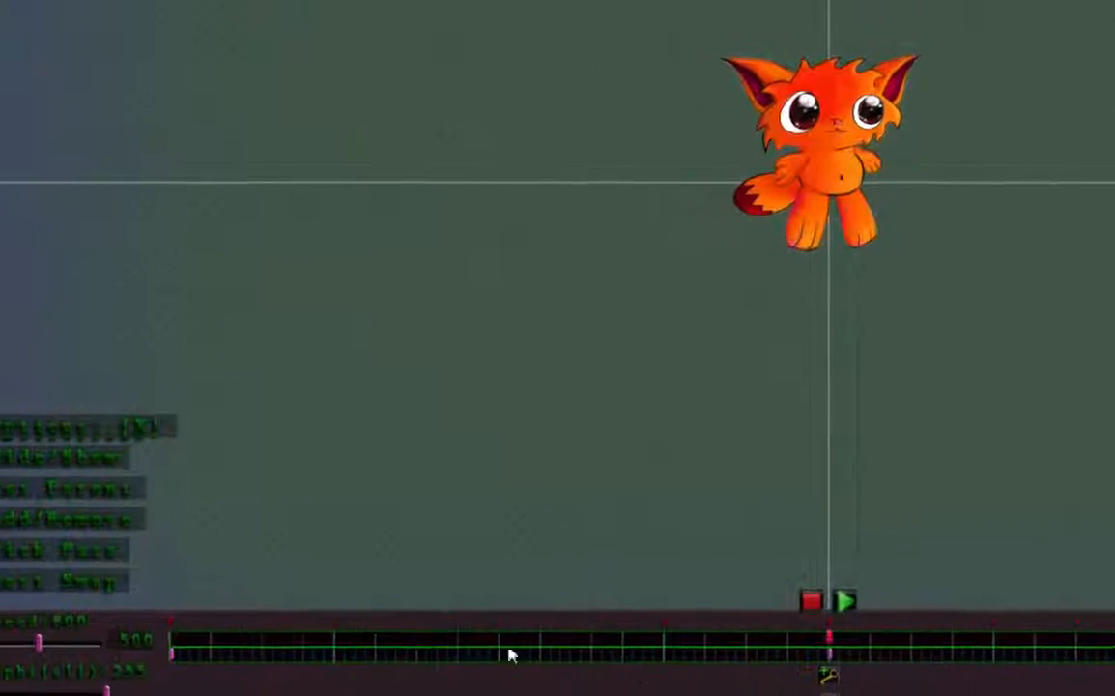
- Isolate the tail with Pick Part and end the part isolation
{"action": "left_click", "coordinate": [75, 567]}
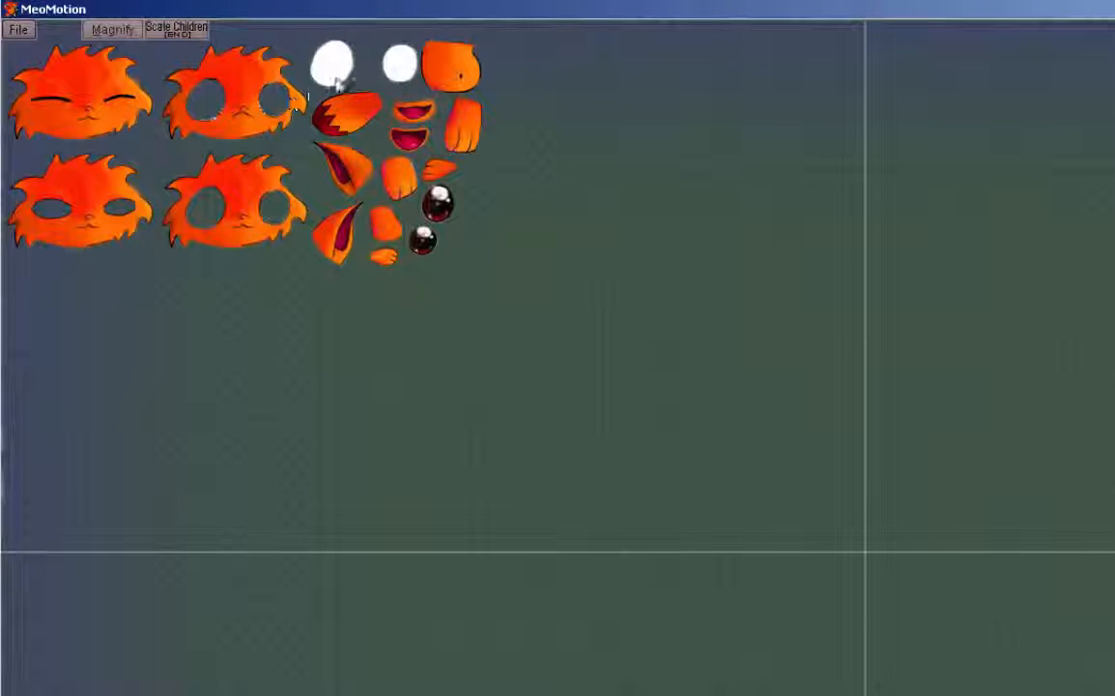
{"action": "left_click", "coordinate": [399, 75]}
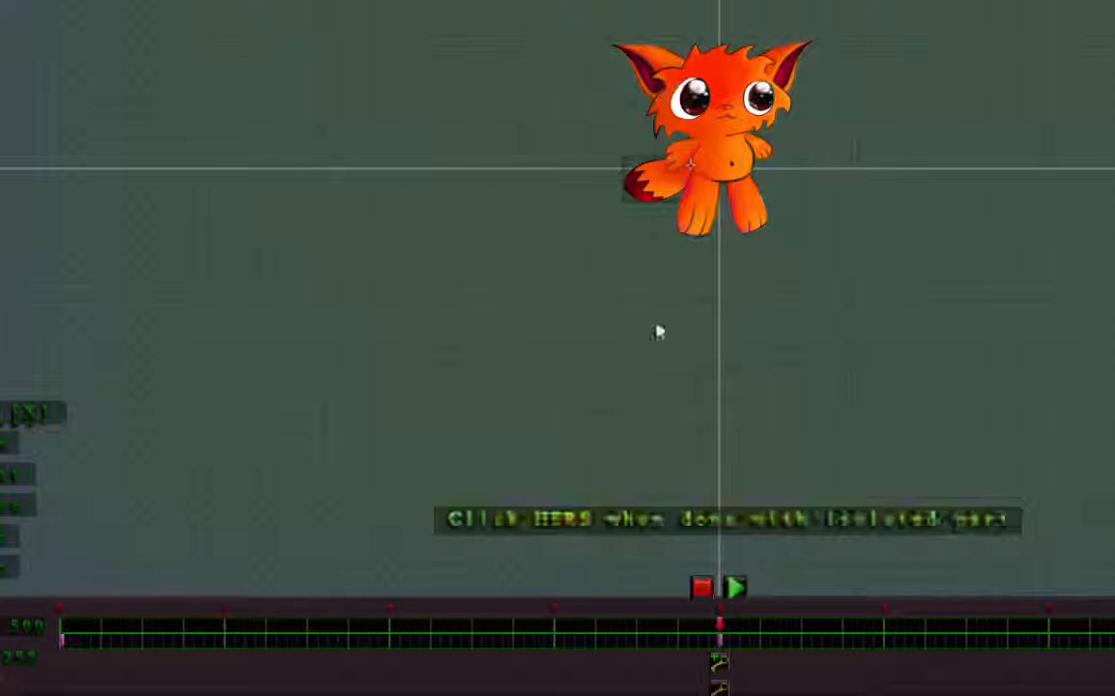
{"action": "left_click", "coordinate": [692, 523]}
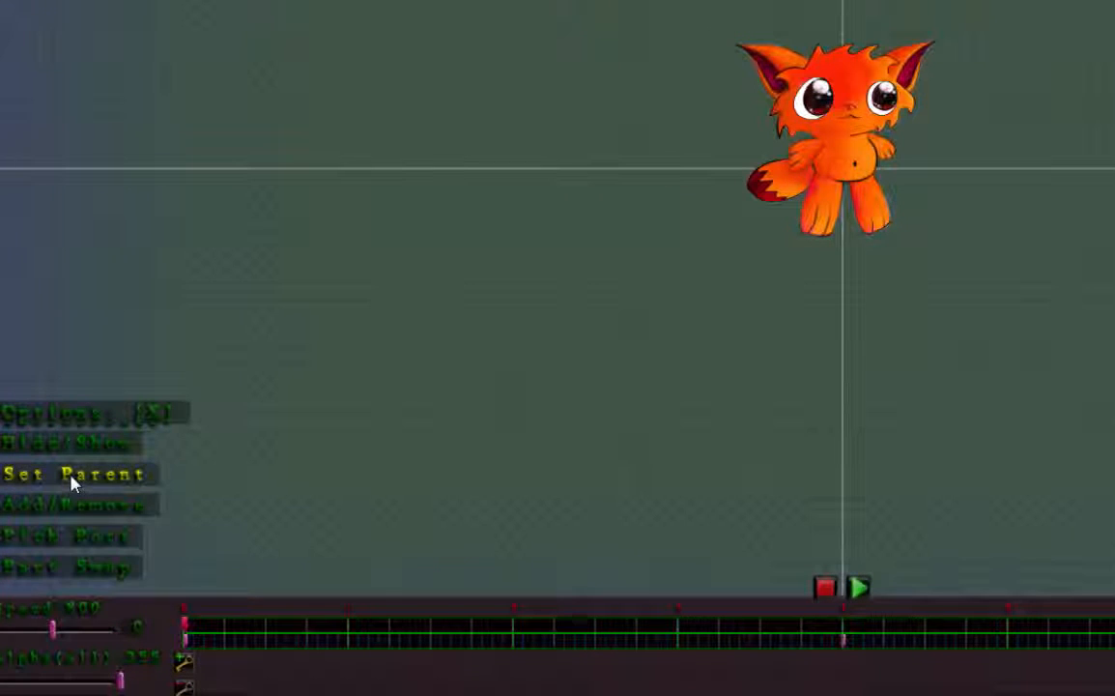
- Isolate the head with Pick Part and move the timeline marker from the start to the centre of the timeline
{"action": "mouse_move", "coordinate": [184, 626]}
{"action": "left_mouse_down"}
{"action": "mouse_move", "coordinate": [918, 628]}
{"action": "mouse_move", "coordinate": [777, 643]}
{"action": "mouse_move", "coordinate": [181, 631]}
{"action": "left_mouse_up"}
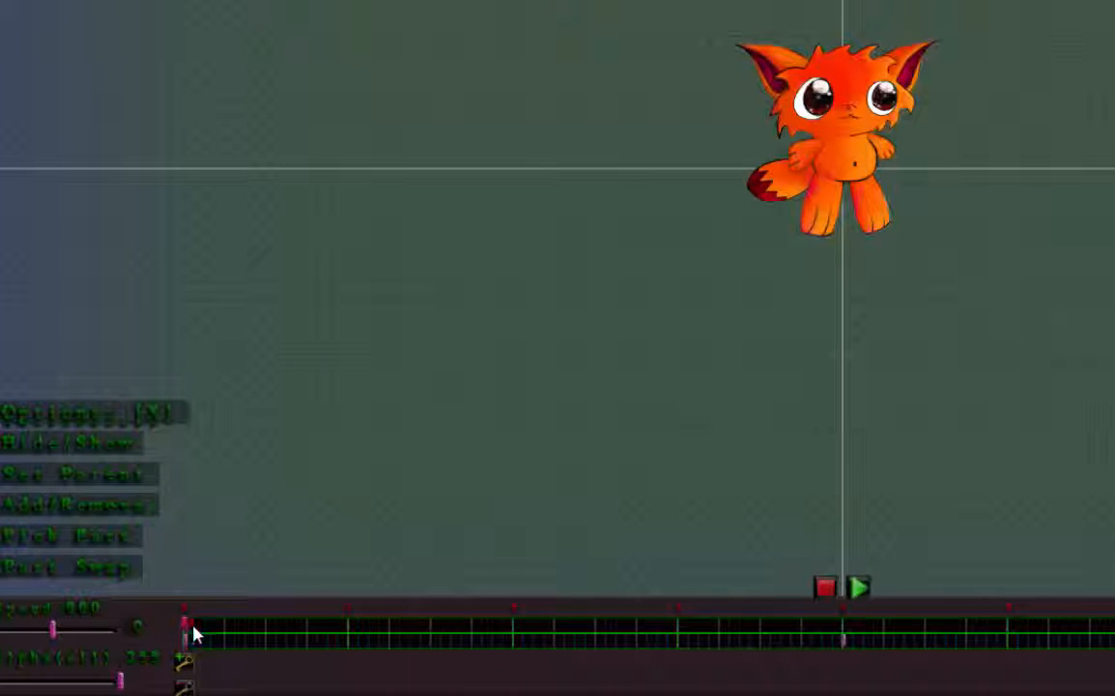
{"action": "left_click", "coordinate": [56, 543]}
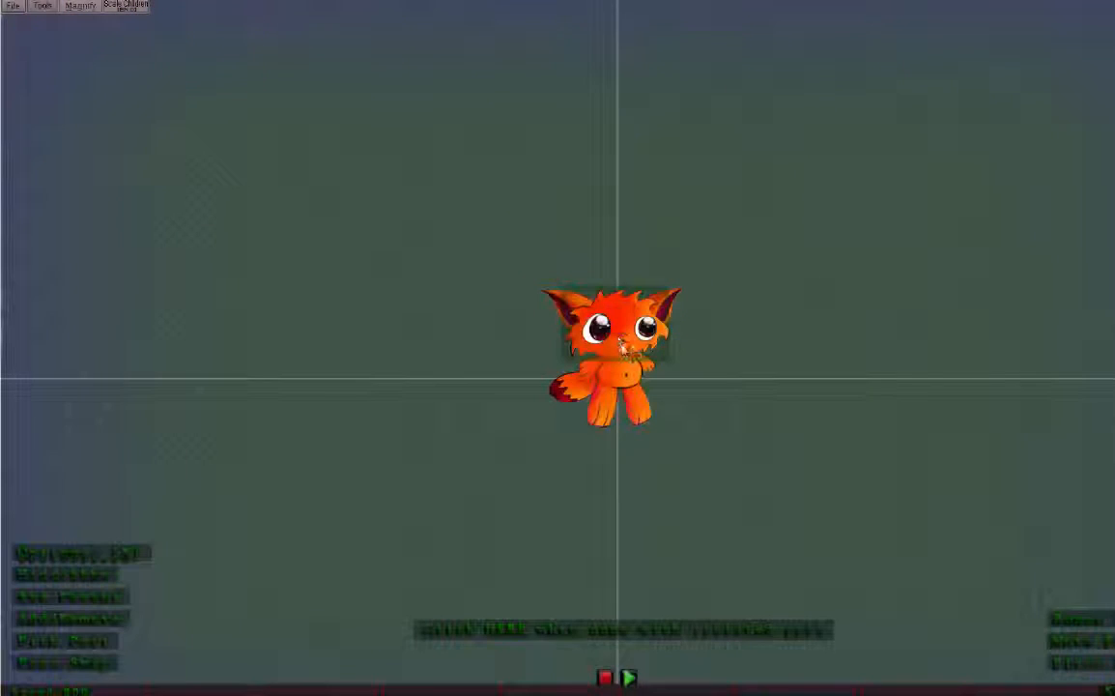
{"action": "left_click_drag", "start_coordinate": [174, 648], "coordinate": [696, 655]}
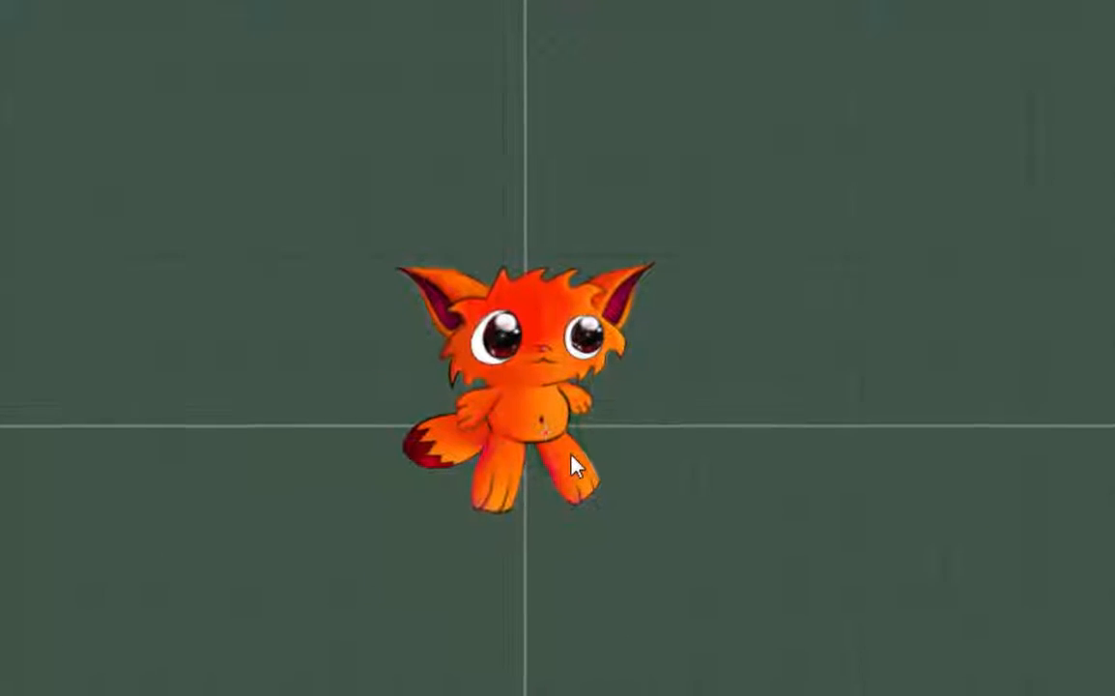
- Swing the leg farther from the tail outward, bend its foot inward, and scrub the timeline from the start to the centre key
{"action": "left_click_drag", "start_coordinate": [600, 432], "coordinate": [601, 432]}
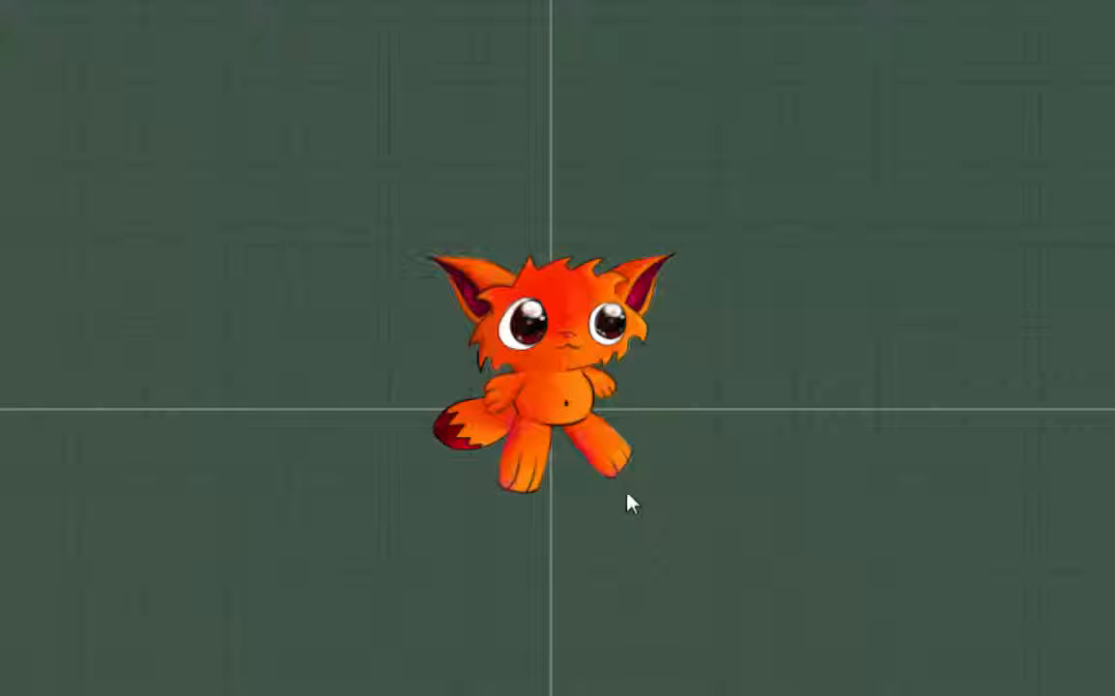
{"action": "left_click_drag", "start_coordinate": [621, 465], "coordinate": [593, 496]}
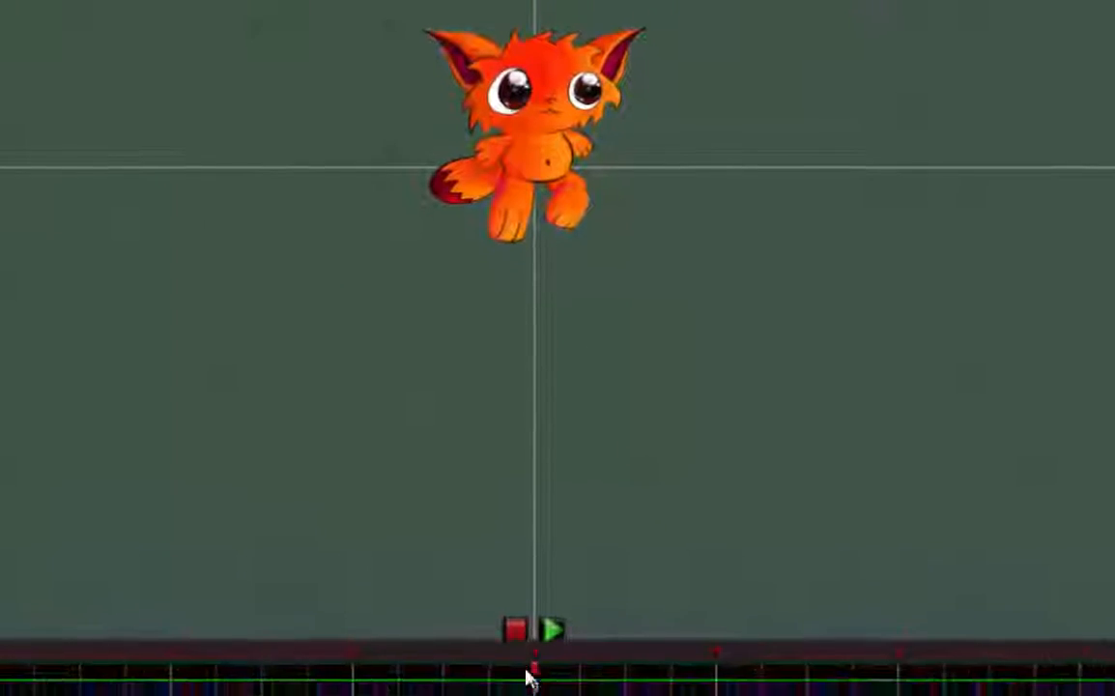
{"action": "left_click_drag", "start_coordinate": [162, 666], "coordinate": [537, 655]}
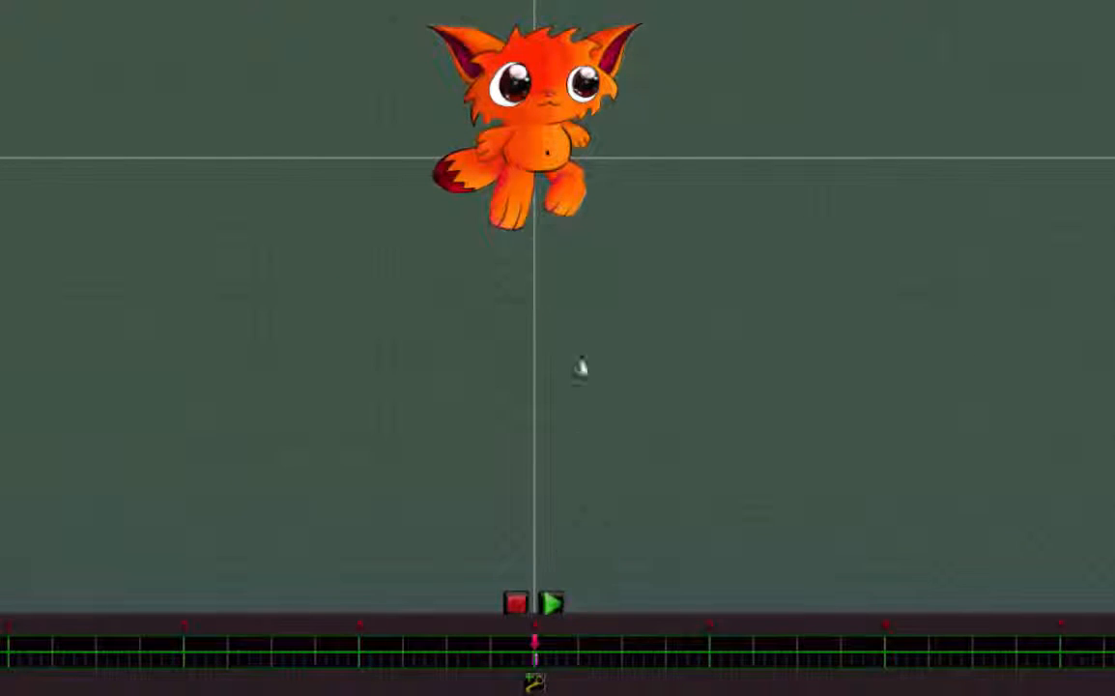
- Reshape the bent leg's lower and upper parts by moving their corner points around the knee, finishing each distortion
{"action": "left_click", "coordinate": [577, 200]}
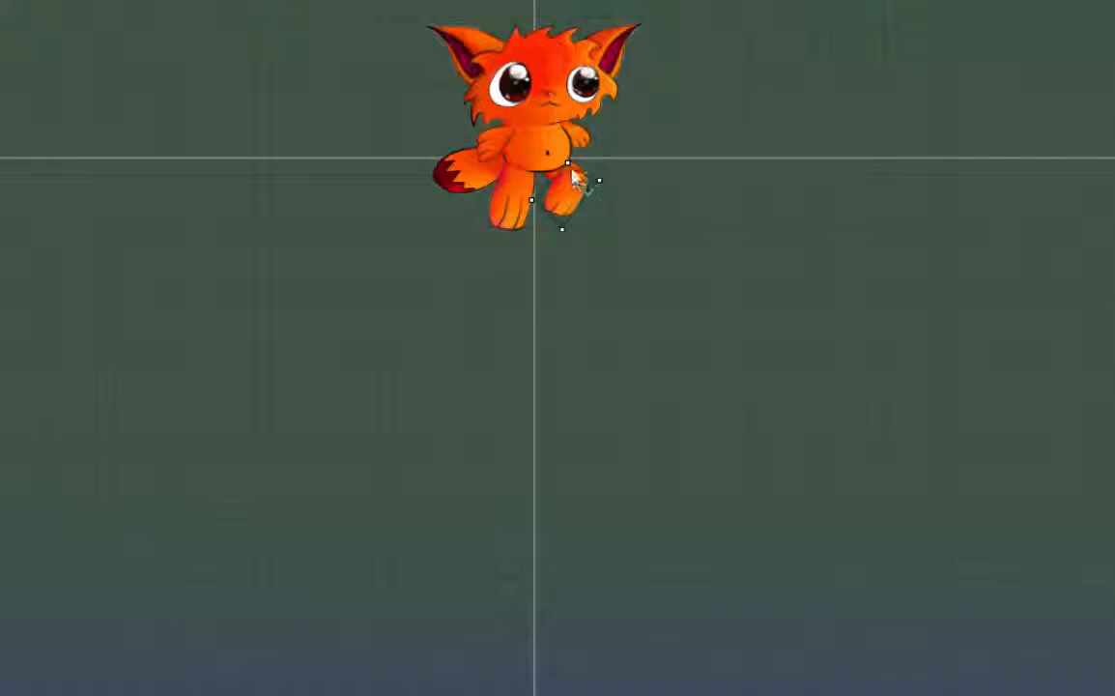
{"action": "left_click_drag", "start_coordinate": [568, 164], "coordinate": [557, 183]}
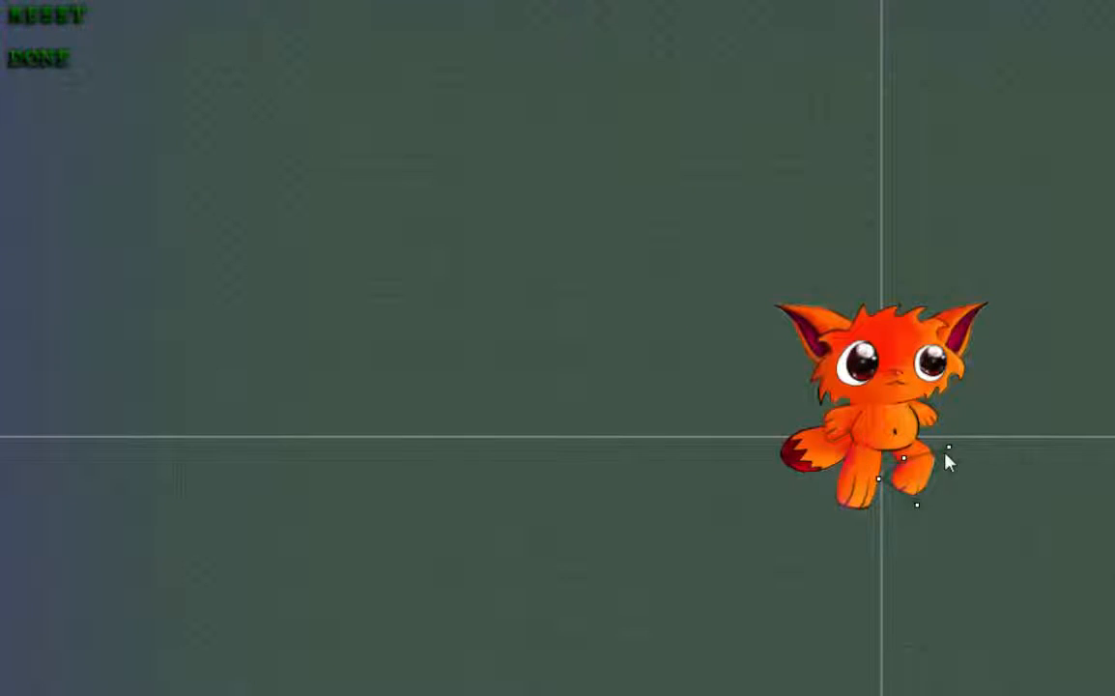
{"action": "left_click", "coordinate": [49, 60]}
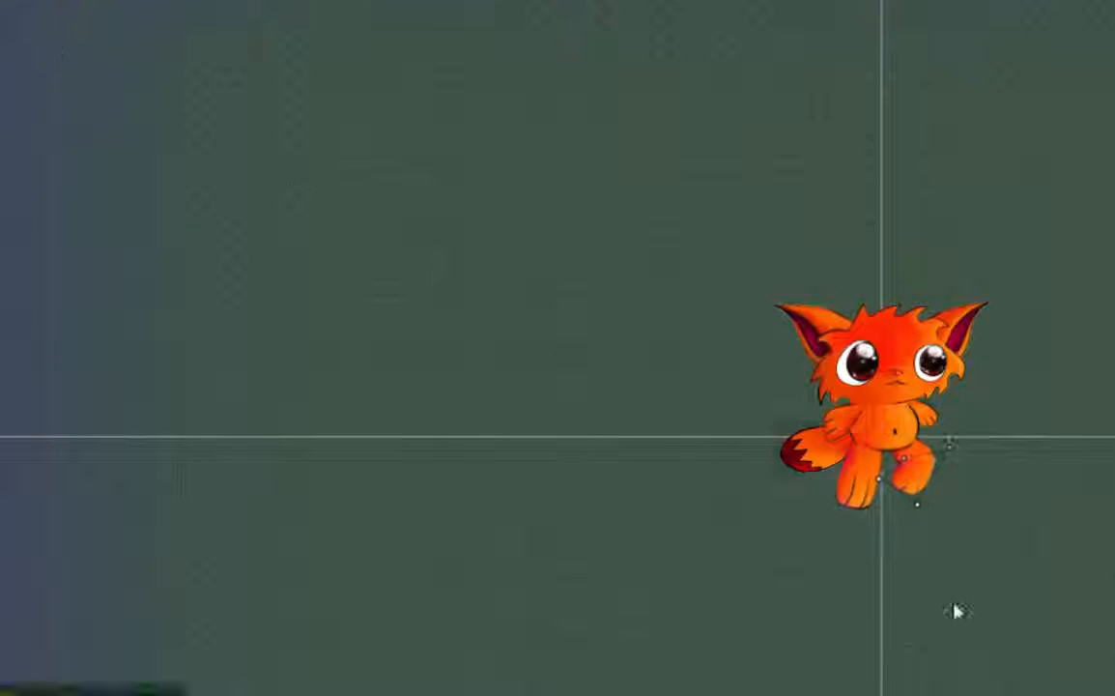
{"action": "left_click", "coordinate": [919, 454]}
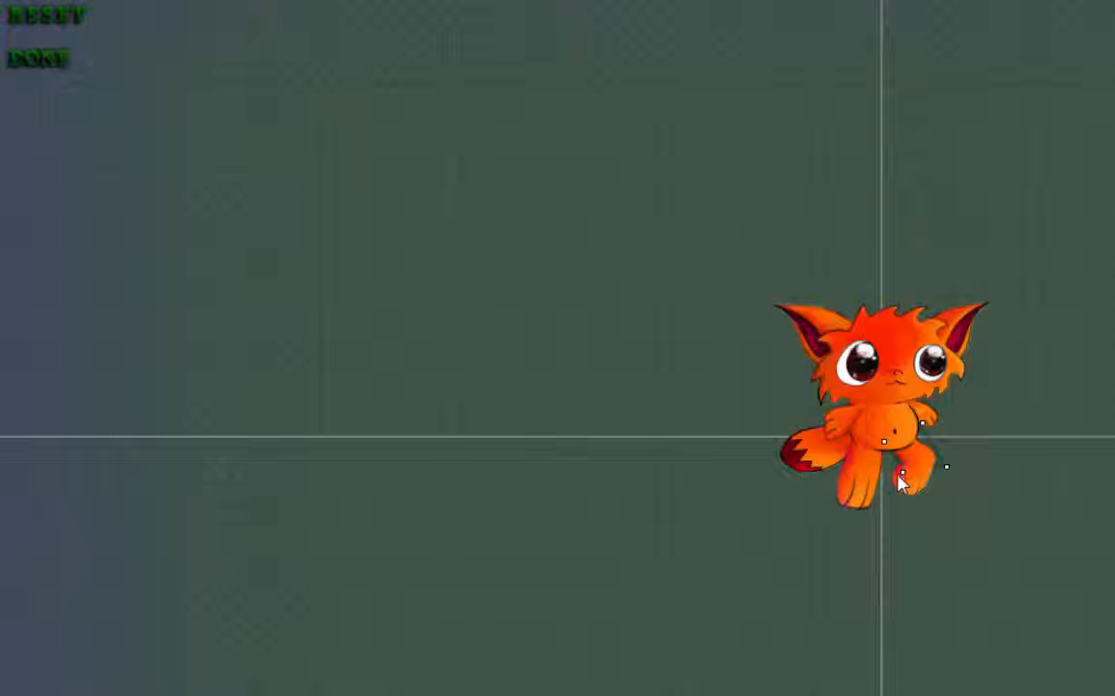
{"action": "left_click", "coordinate": [16, 56]}
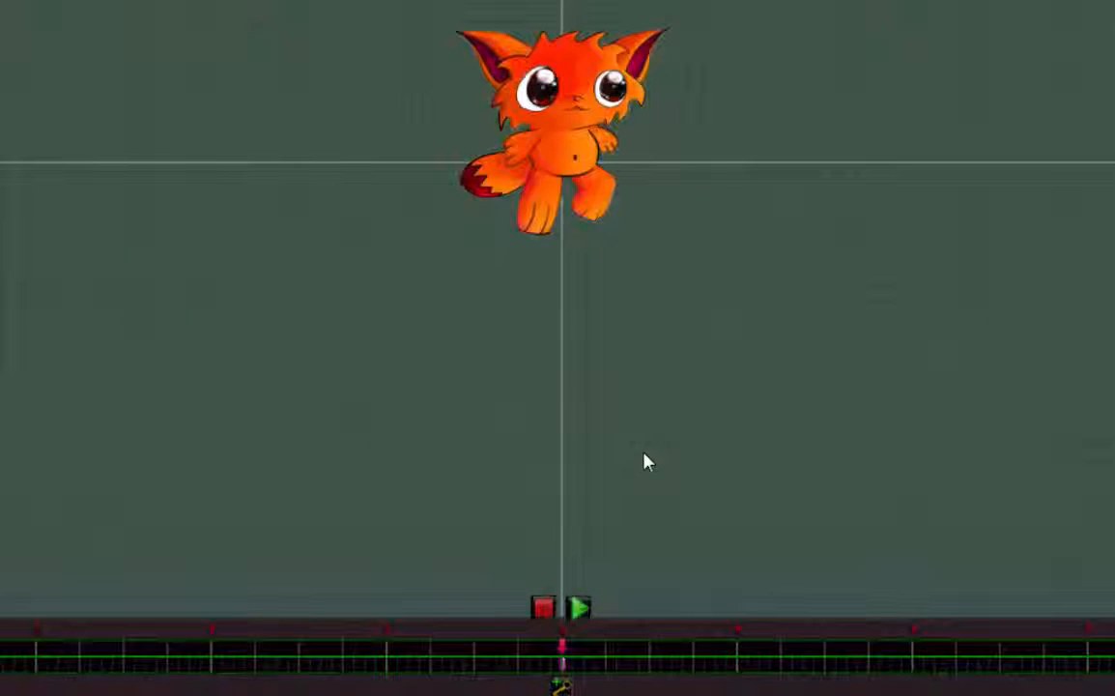
- Play the leg animation, stop it and return the timeline marker to the centre key
{"action": "left_click", "coordinate": [578, 609]}
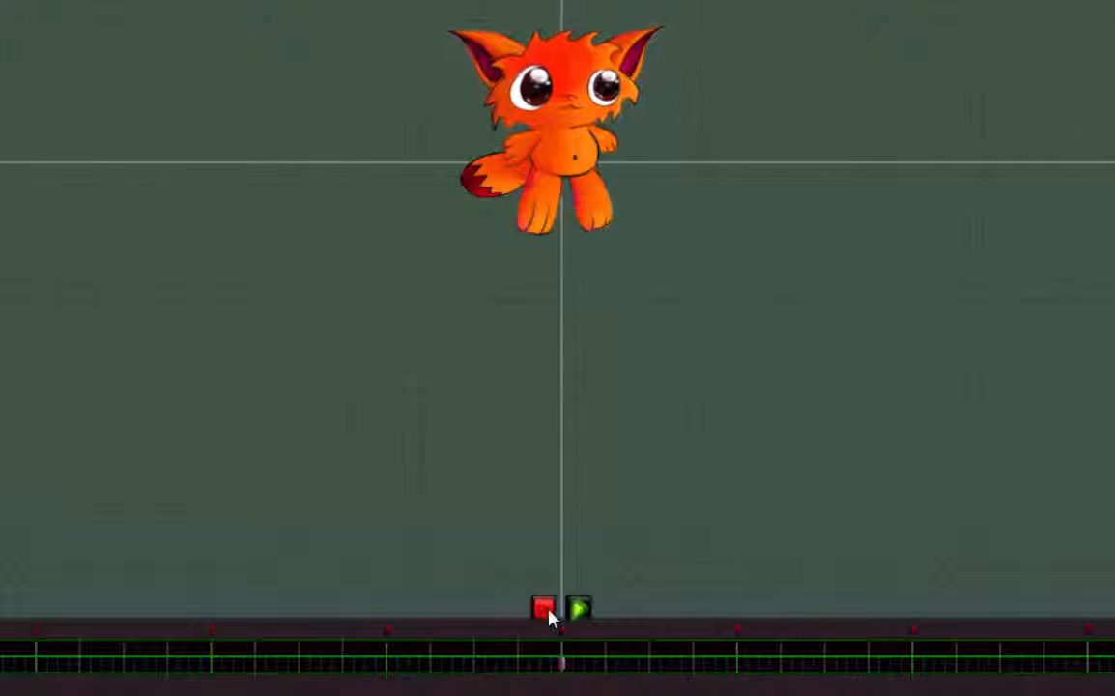
{"action": "left_click", "coordinate": [548, 614]}
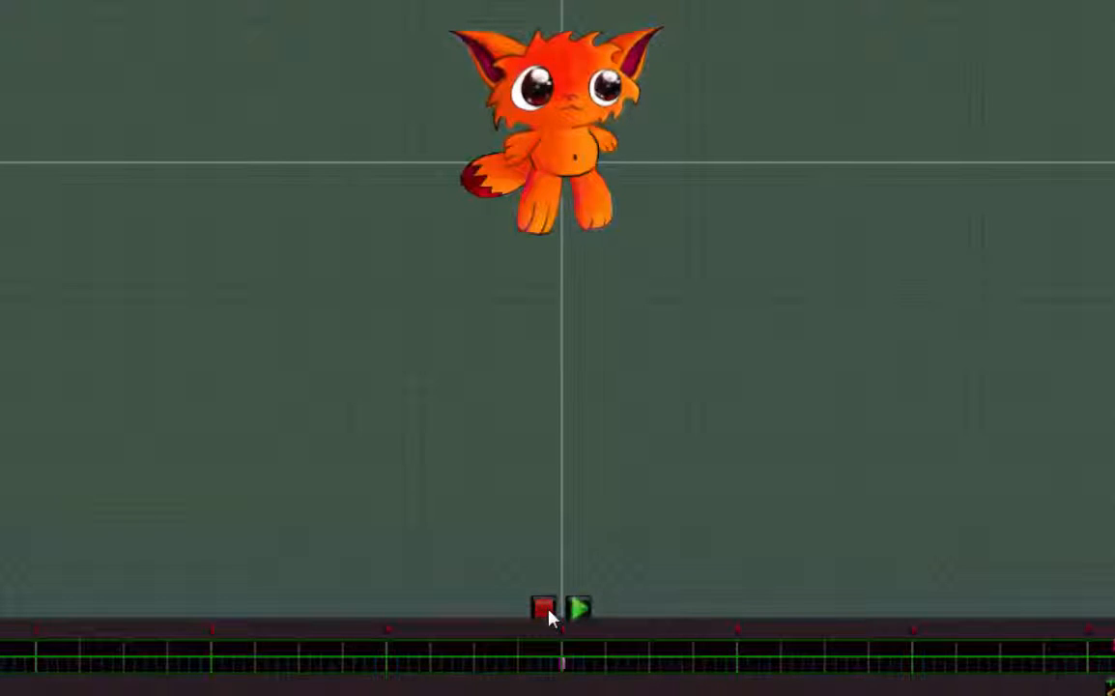
{"action": "left_click", "coordinate": [563, 659]}
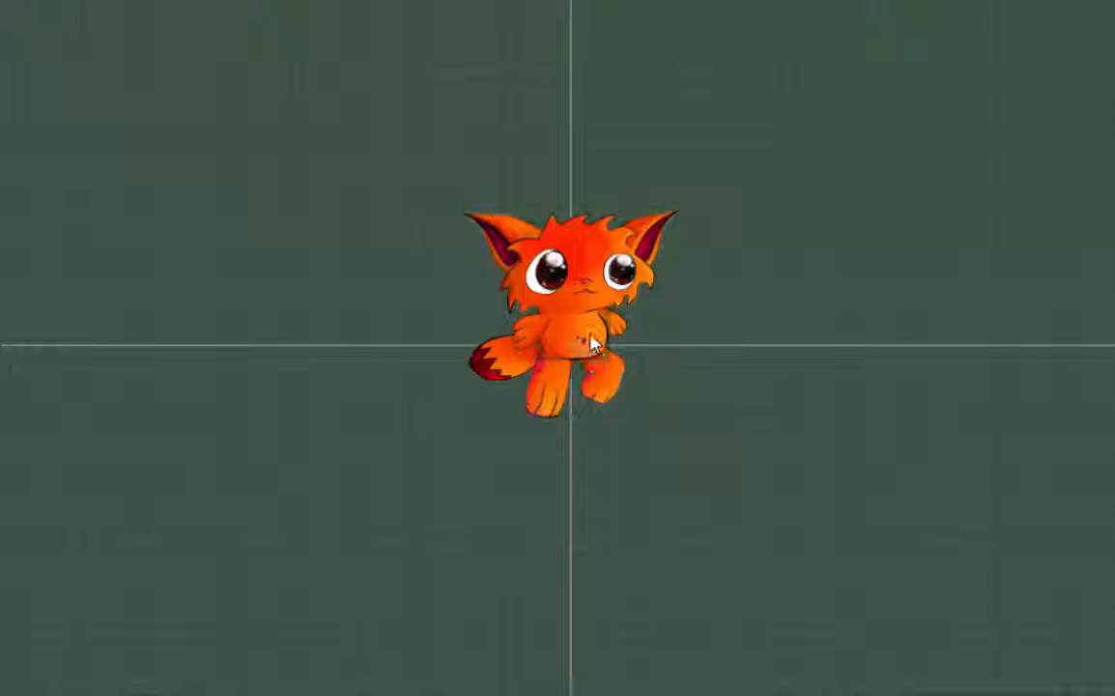
- Import walk_ref_basic1.png from the work_box folder as the background image and position it behind the fox
{"action": "left_click", "coordinate": [68, 34]}
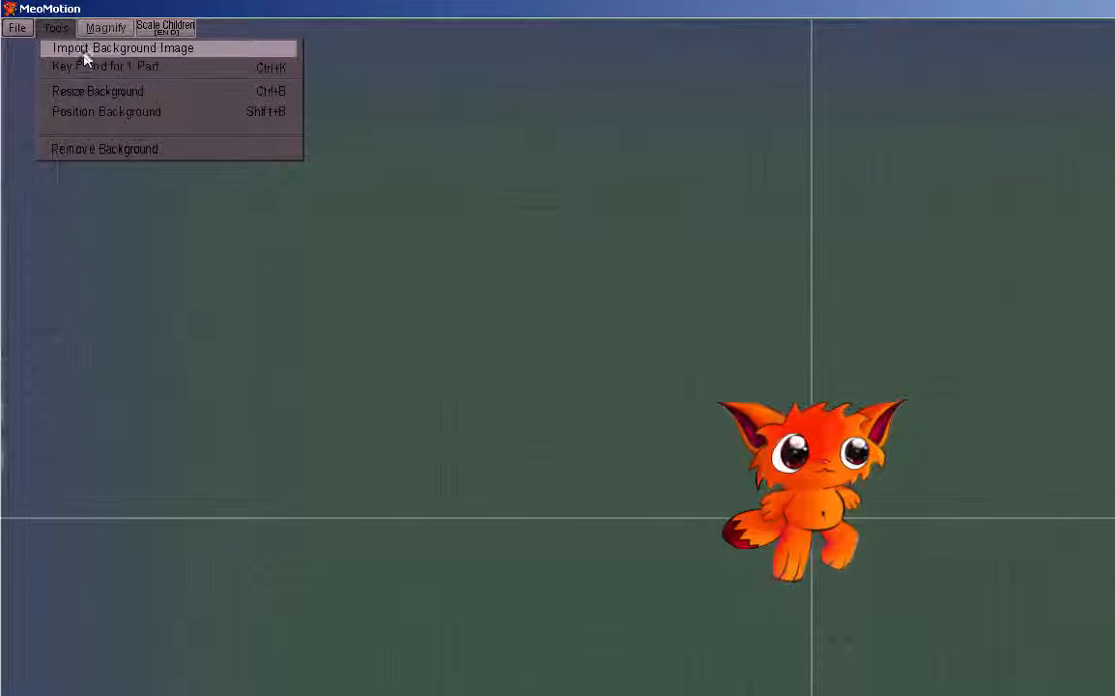
{"action": "left_click", "coordinate": [84, 51]}
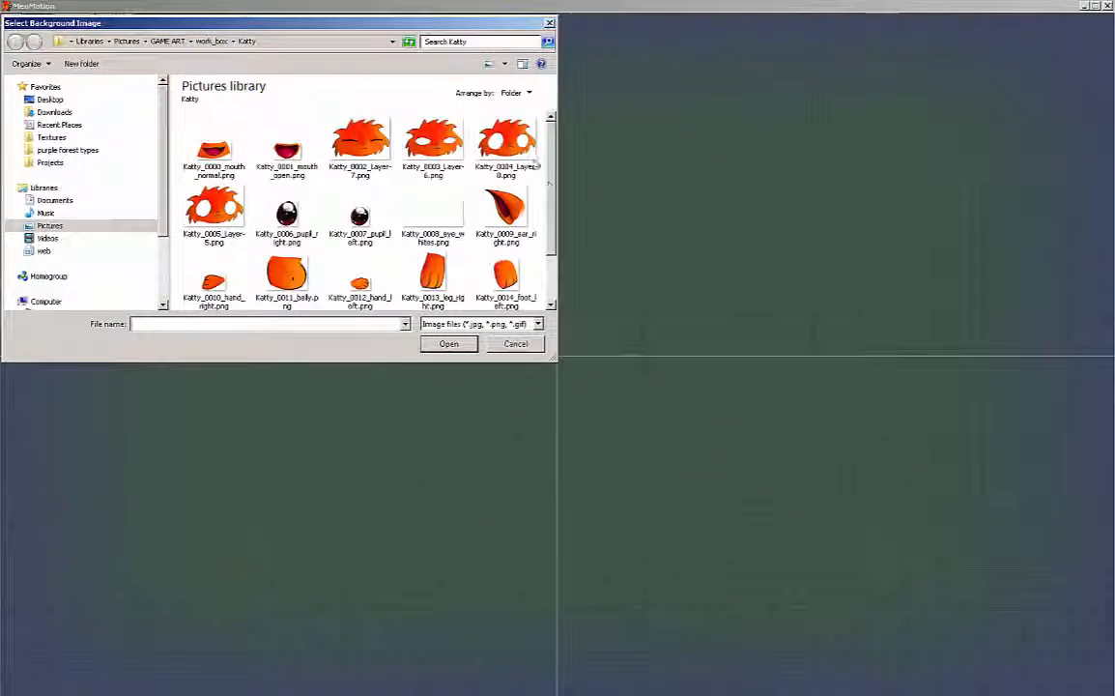
{"action": "left_click", "coordinate": [211, 41]}
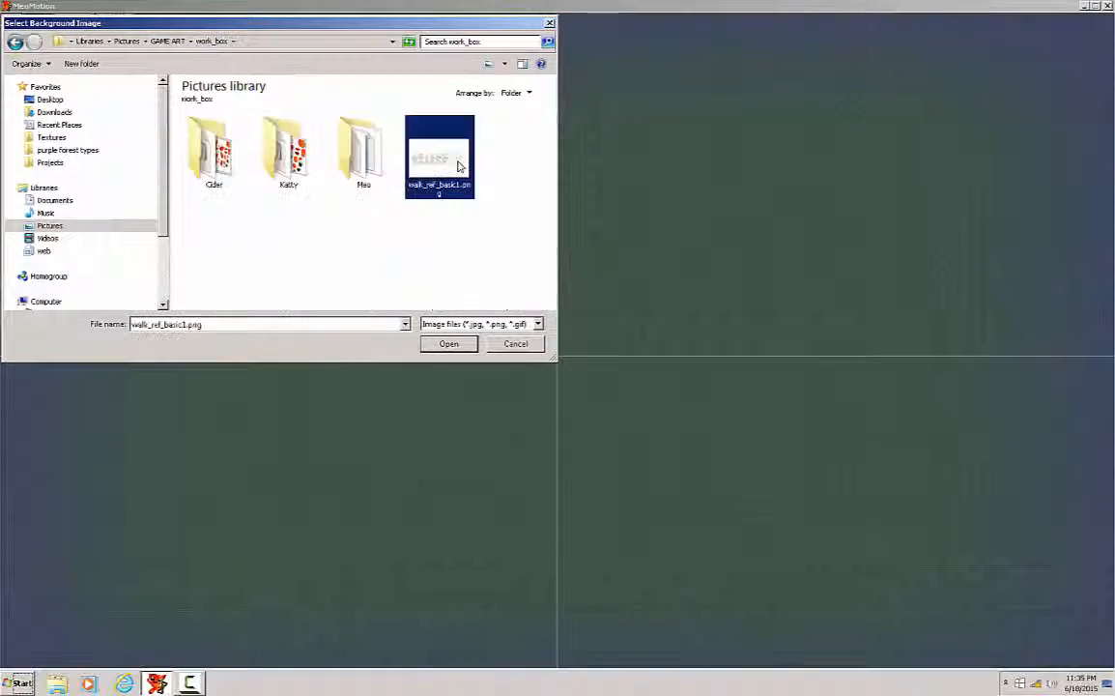
{"action": "double_click", "coordinate": [458, 165]}
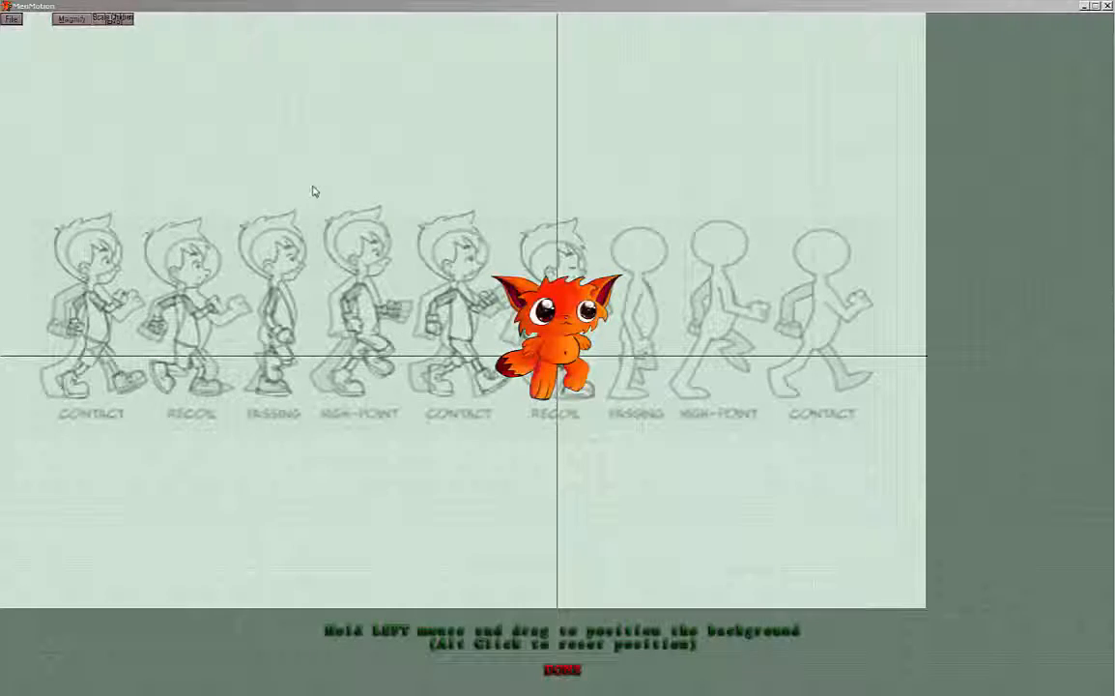
{"action": "left_click_drag", "start_coordinate": [280, 167], "coordinate": [717, 263]}
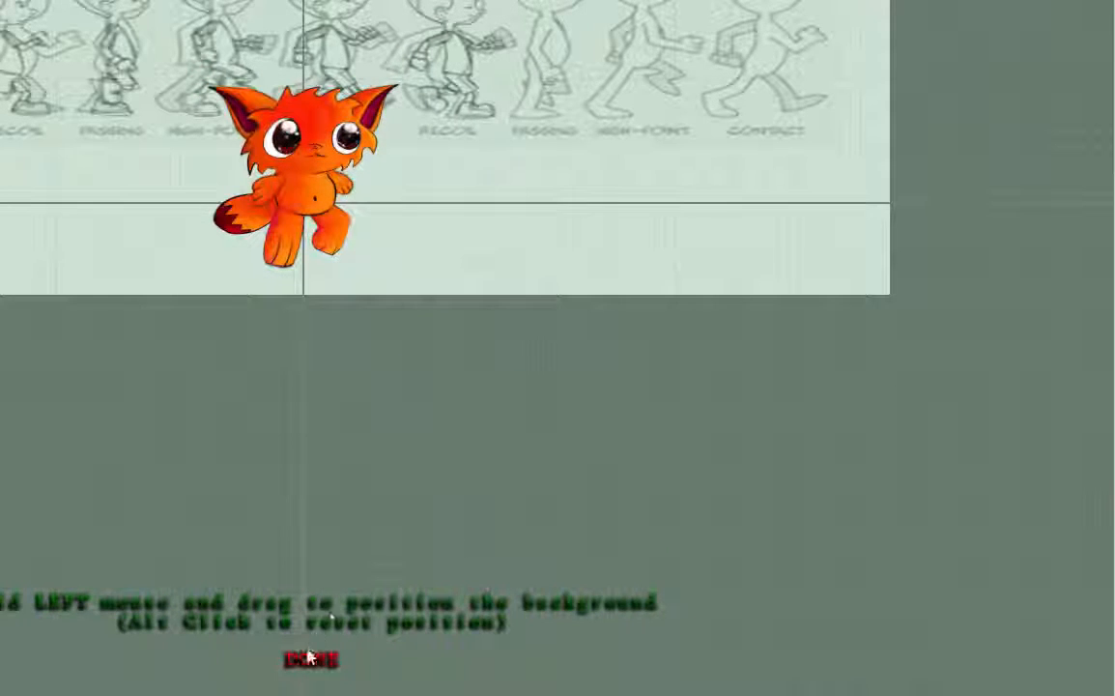
{"action": "left_click", "coordinate": [309, 658]}
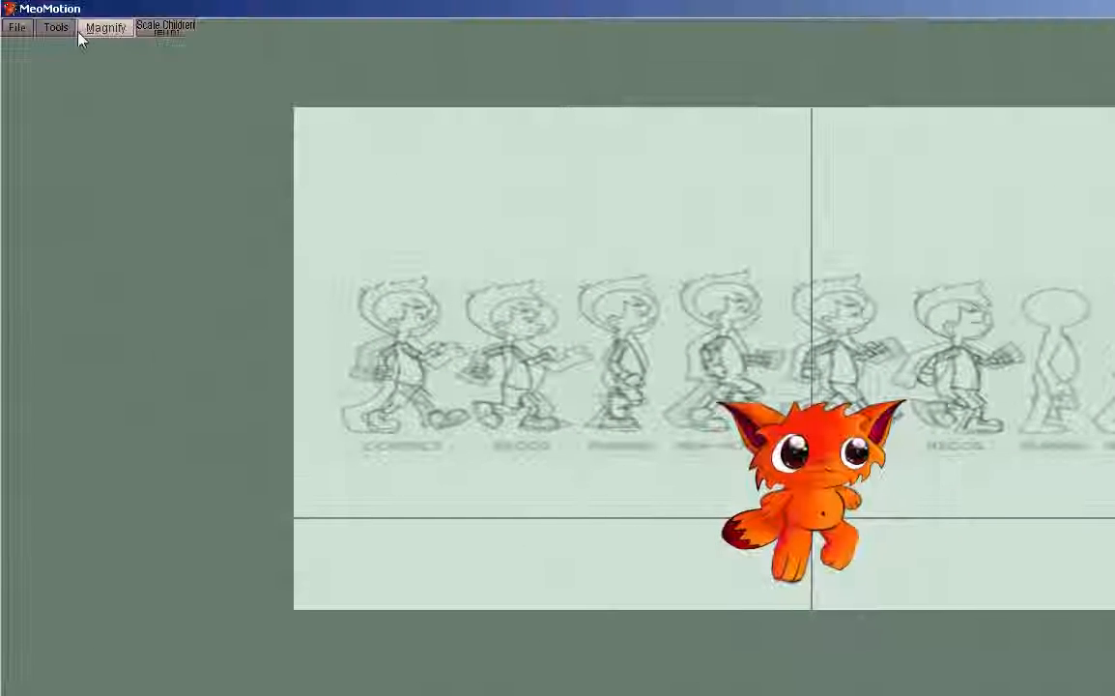
- Reposition the walk-cycle background so its figures line up with the fox, and resize the background
{"action": "left_click", "coordinate": [56, 28]}
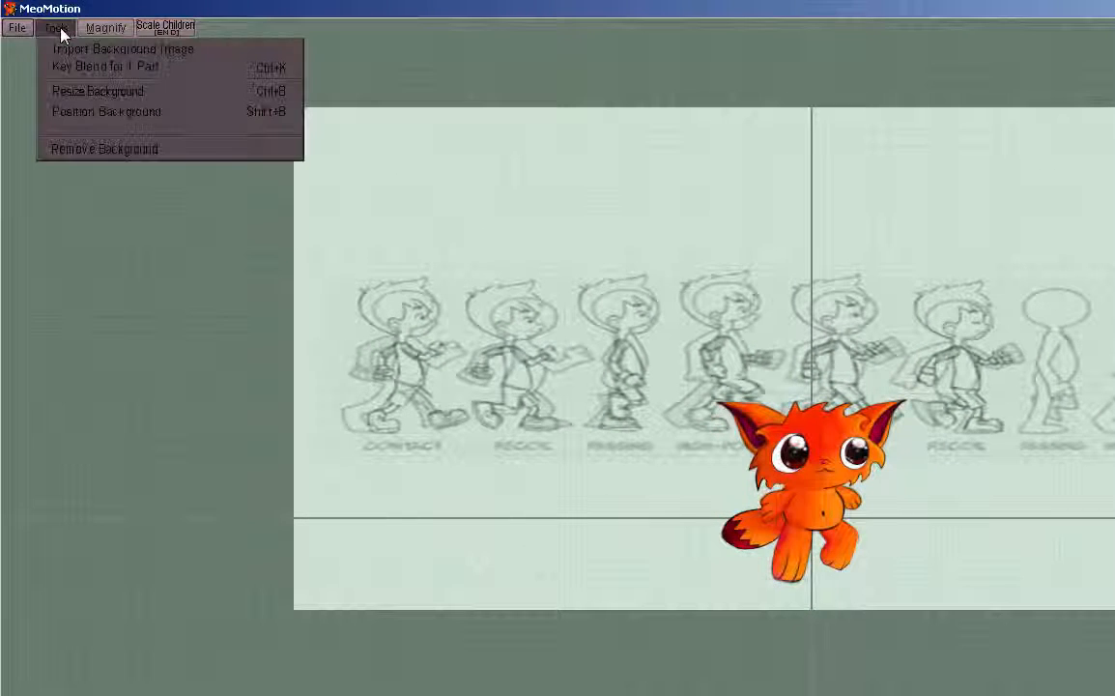
{"action": "left_click", "coordinate": [89, 111]}
{"action": "mouse_move", "coordinate": [844, 264]}
{"action": "left_mouse_down"}
{"action": "mouse_move", "coordinate": [820, 296]}
{"action": "mouse_move", "coordinate": [842, 417]}
{"action": "left_mouse_up"}
{"action": "mouse_move", "coordinate": [1024, 356]}
{"action": "left_mouse_down"}
{"action": "mouse_move", "coordinate": [1036, 321]}
{"action": "mouse_move", "coordinate": [1021, 349]}
{"action": "mouse_move", "coordinate": [1047, 356]}
{"action": "mouse_move", "coordinate": [1037, 409]}
{"action": "mouse_move", "coordinate": [924, 351]}
{"action": "mouse_move", "coordinate": [883, 363]}
{"action": "left_mouse_up"}
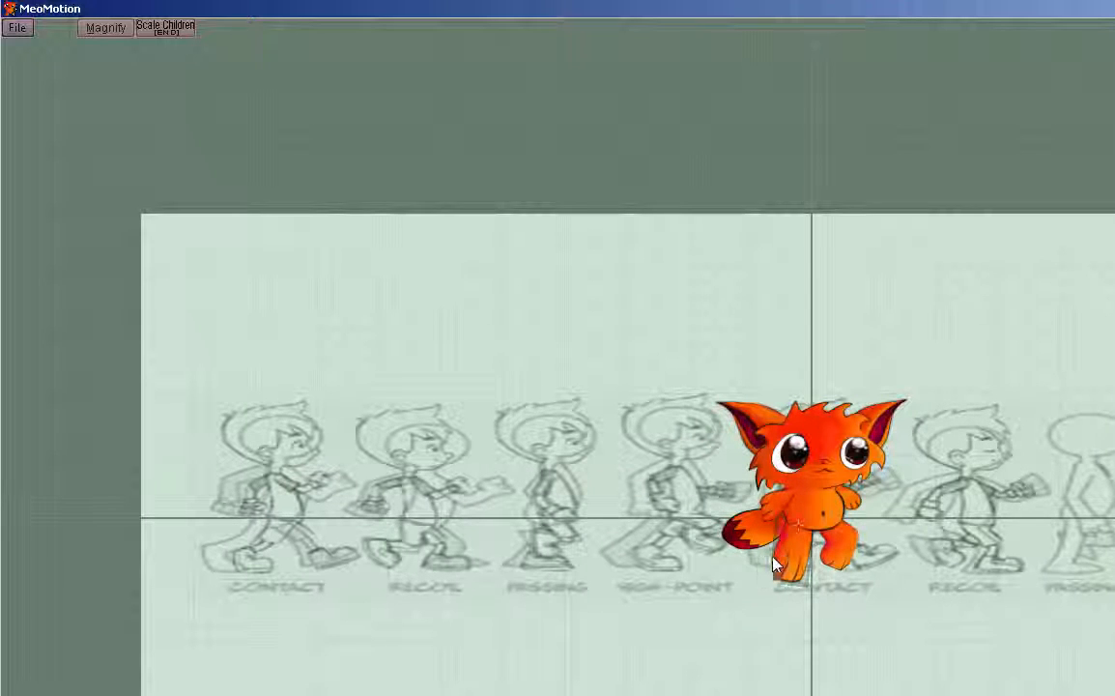
{"action": "mouse_move", "coordinate": [980, 487]}
{"action": "left_mouse_down"}
{"action": "mouse_move", "coordinate": [1114, 457]}
{"action": "mouse_move", "coordinate": [1107, 504]}
{"action": "mouse_move", "coordinate": [1114, 486]}
{"action": "left_mouse_up"}
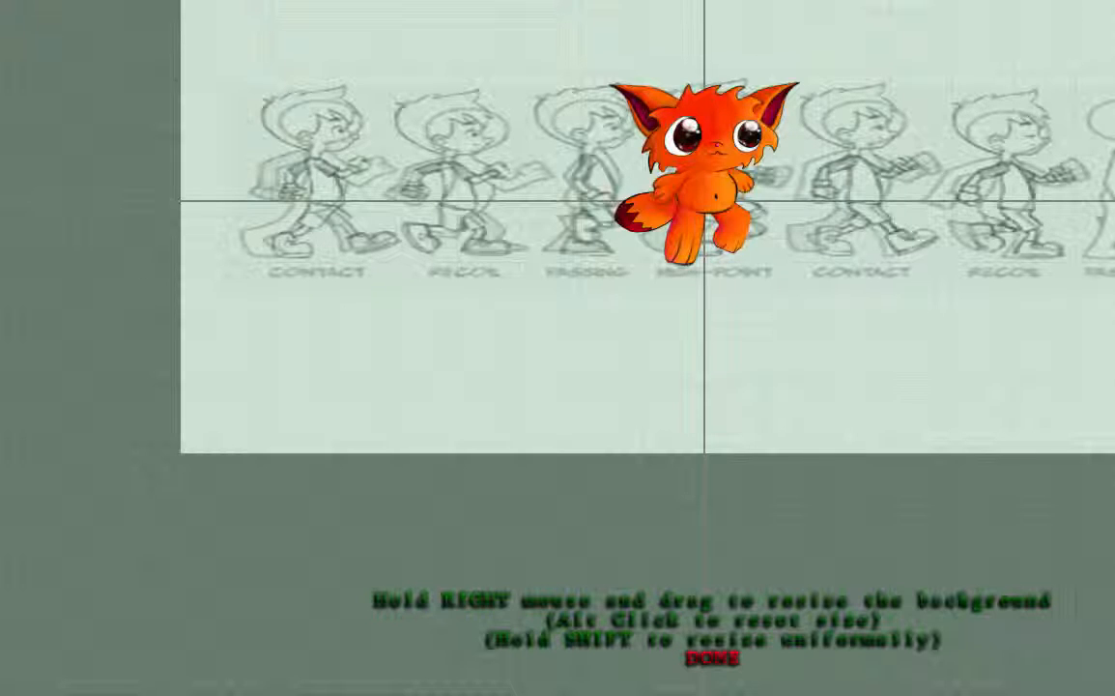
{"action": "key", "text": "Escape"}
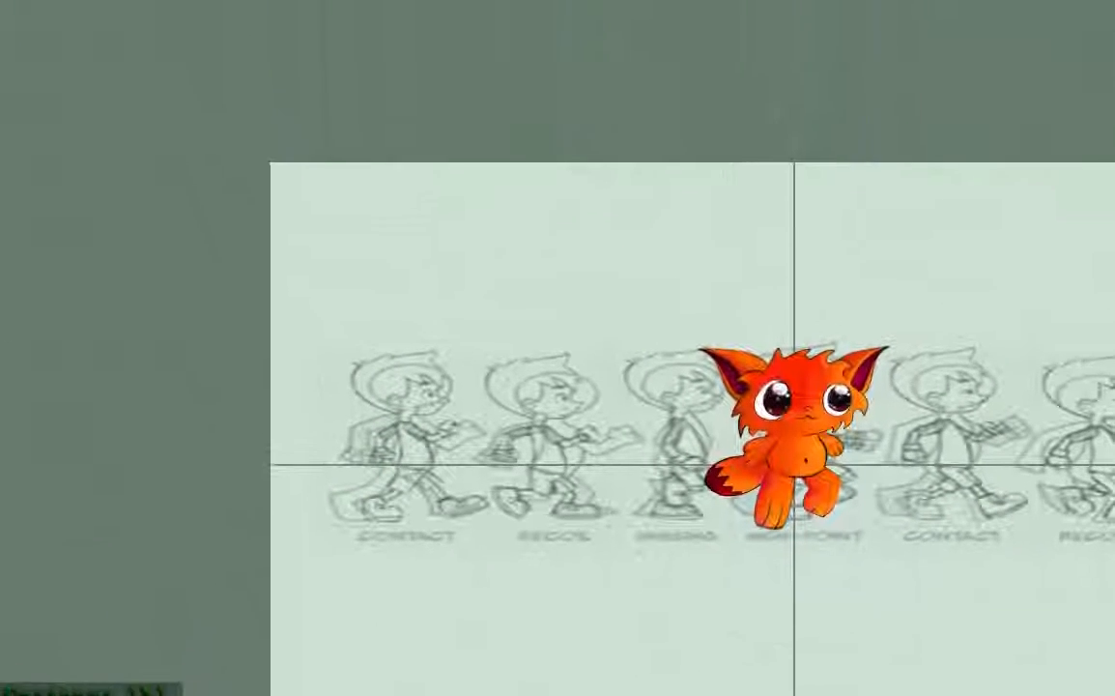
- Remove the walk-cycle reference background
{"action": "left_click", "coordinate": [50, 32]}
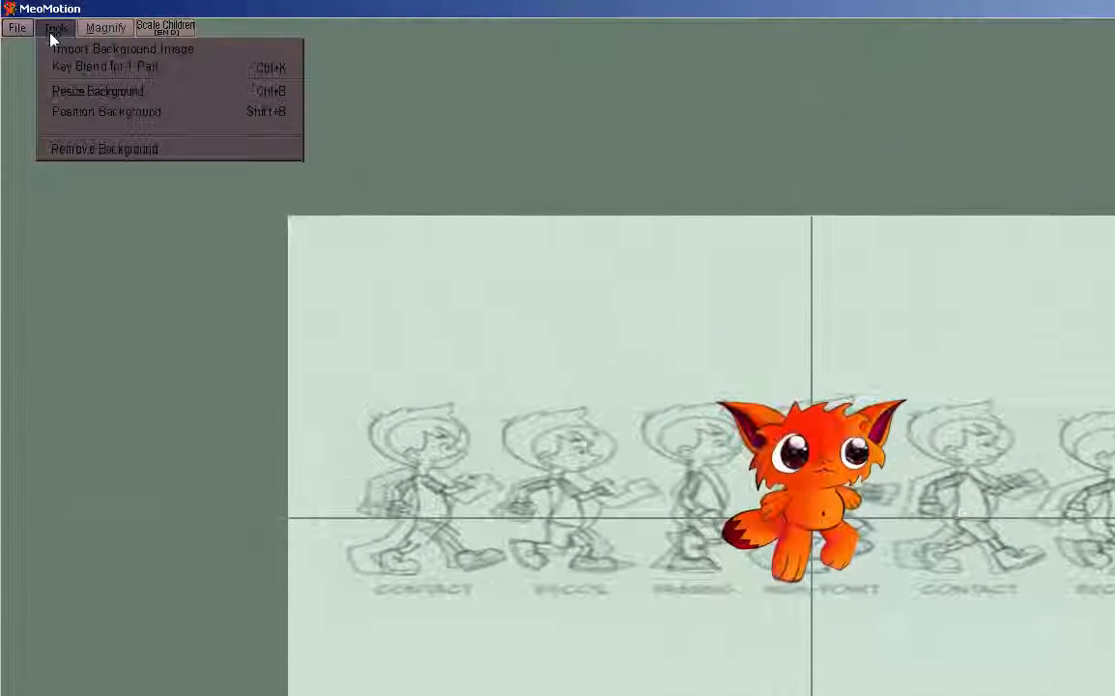
{"action": "left_click", "coordinate": [71, 150]}
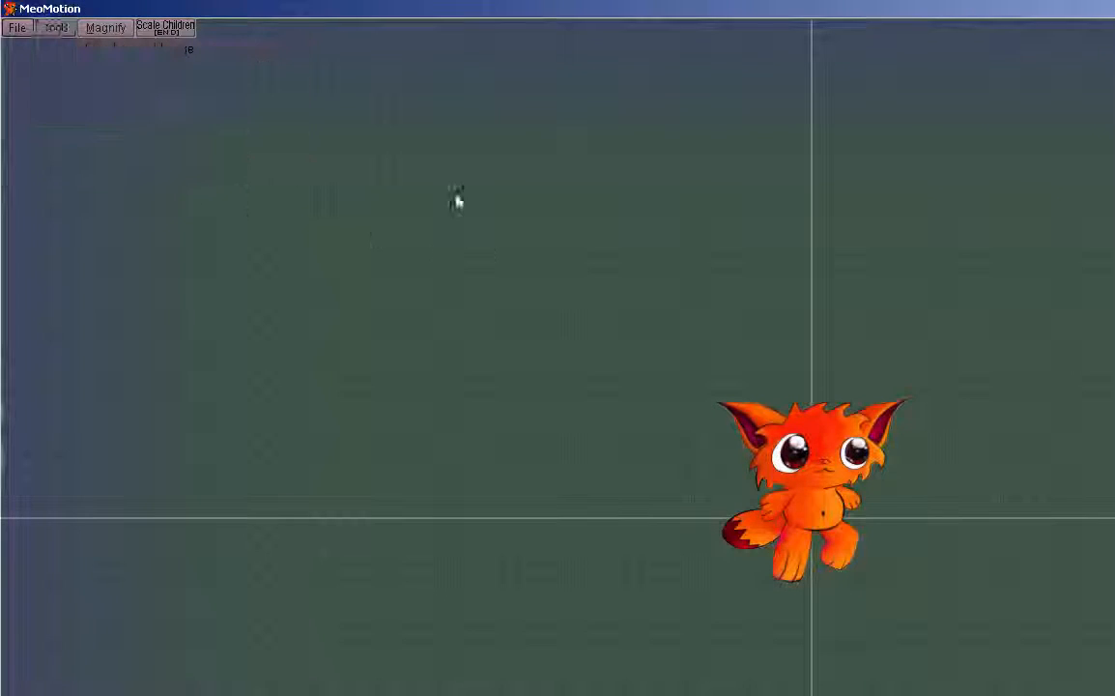
{"action": "left_click", "coordinate": [54, 31]}
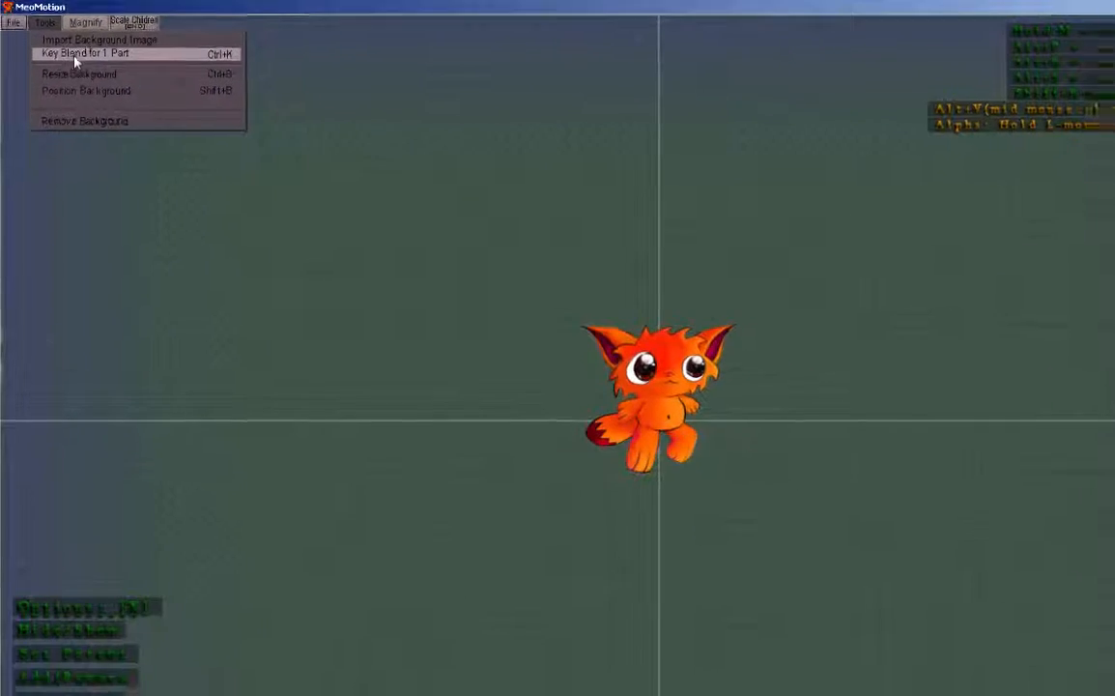
{"action": "left_click", "coordinate": [109, 54]}
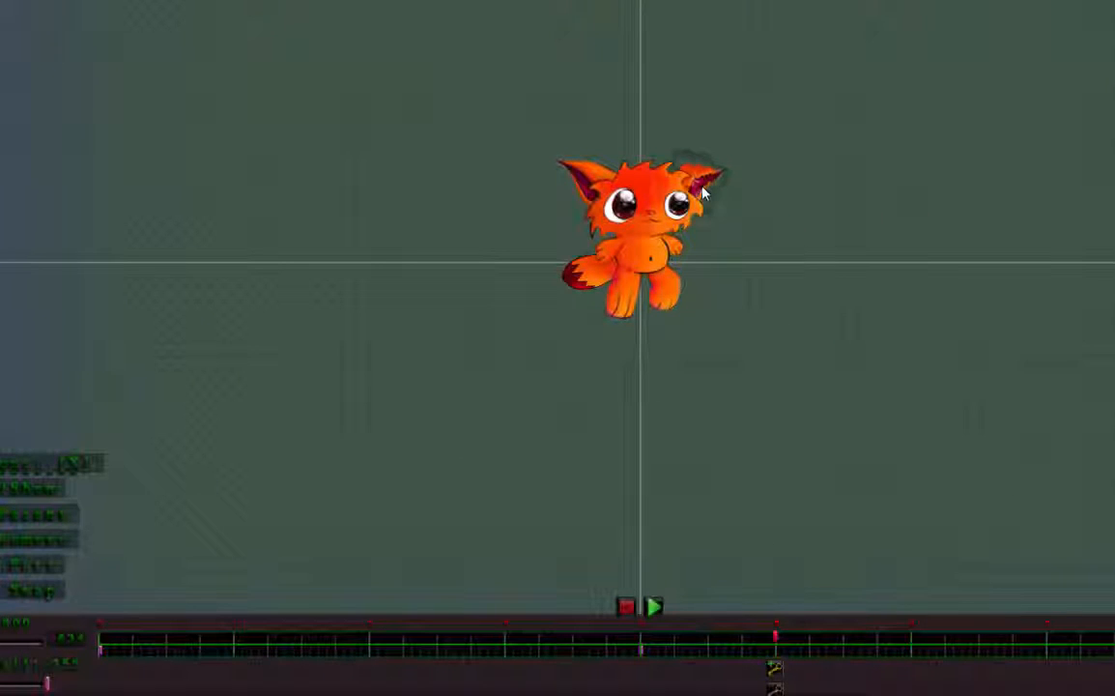
- Rotate the ear farther from the tail downward for a key one interval past the centre key, and scrub the timeline from the start
{"action": "left_click_drag", "start_coordinate": [703, 183], "coordinate": [707, 198]}
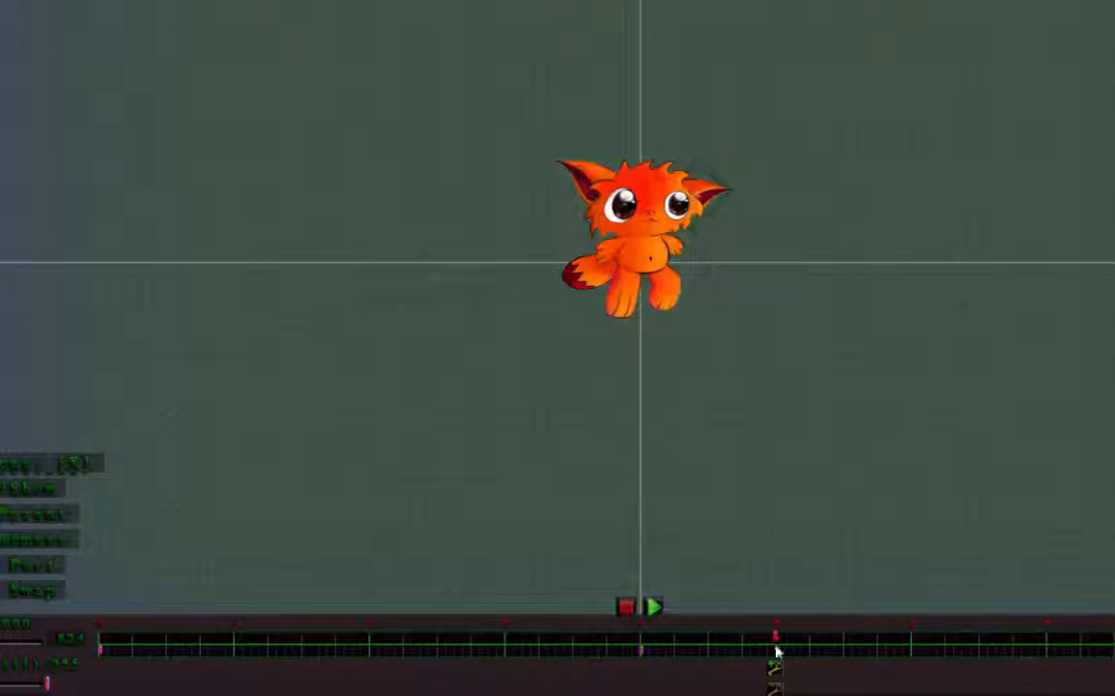
{"action": "left_click_drag", "start_coordinate": [775, 637], "coordinate": [100, 630]}
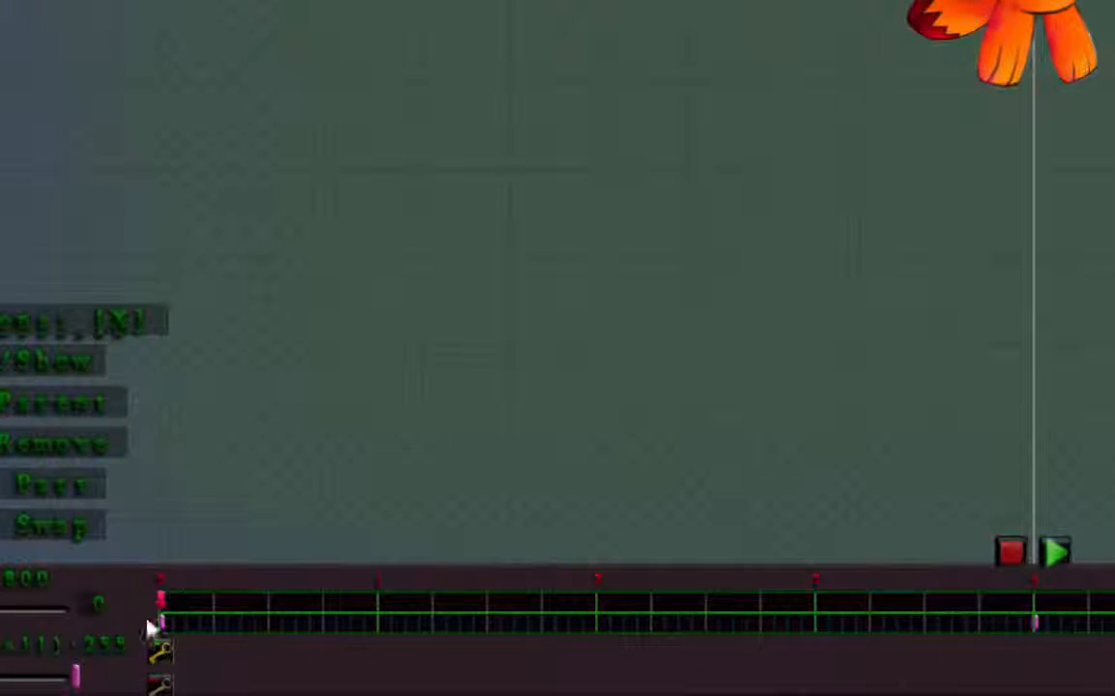
{"action": "mouse_move", "coordinate": [162, 607]}
{"action": "left_mouse_down"}
{"action": "mouse_move", "coordinate": [506, 652]}
{"action": "mouse_move", "coordinate": [657, 605]}
{"action": "mouse_move", "coordinate": [614, 627]}
{"action": "mouse_move", "coordinate": [627, 623]}
{"action": "left_mouse_up"}
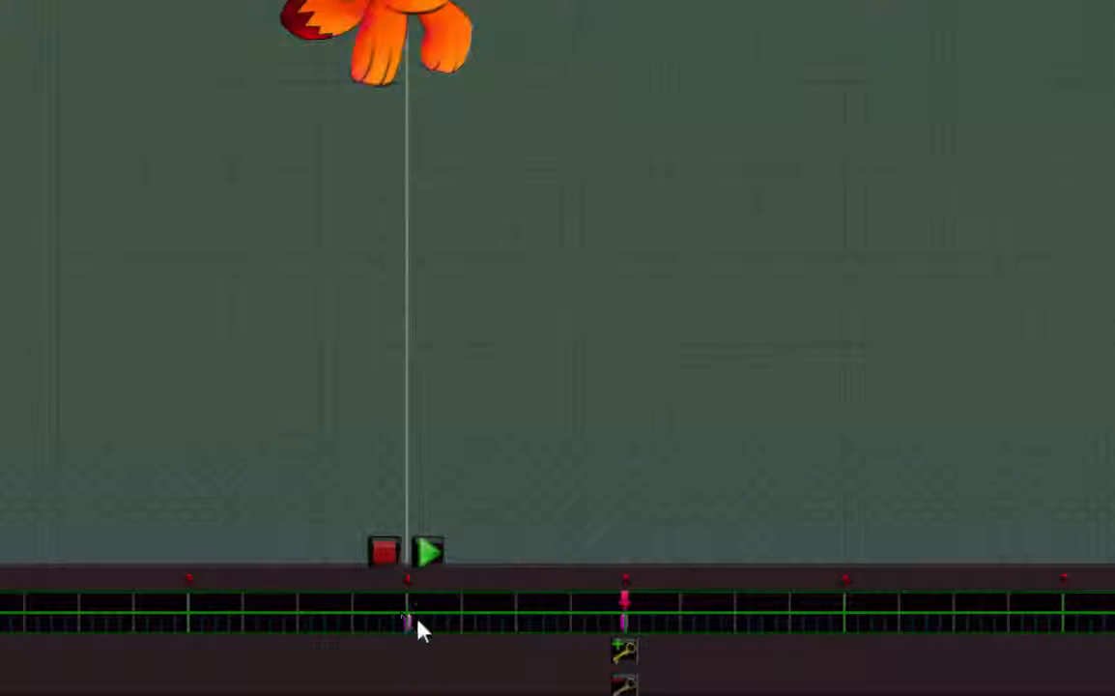
{"action": "mouse_move", "coordinate": [624, 604]}
{"action": "left_mouse_down"}
{"action": "mouse_move", "coordinate": [408, 603]}
{"action": "mouse_move", "coordinate": [608, 608]}
{"action": "mouse_move", "coordinate": [481, 623]}
{"action": "mouse_move", "coordinate": [511, 625]}
{"action": "mouse_move", "coordinate": [703, 630]}
{"action": "mouse_move", "coordinate": [719, 616]}
{"action": "left_mouse_up"}
{"action": "left_click", "coordinate": [531, 551]}
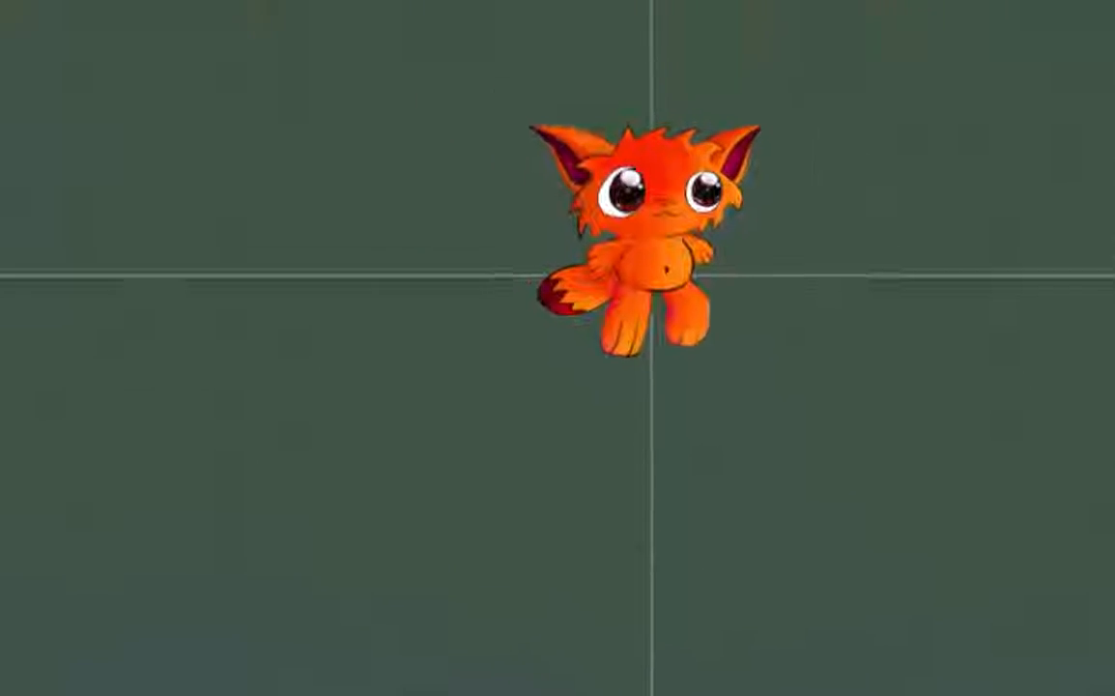
- Blend the keys of only the ear farther from the tail, from the first key to the last, and preview the animation
{"action": "left_click", "coordinate": [69, 36]}
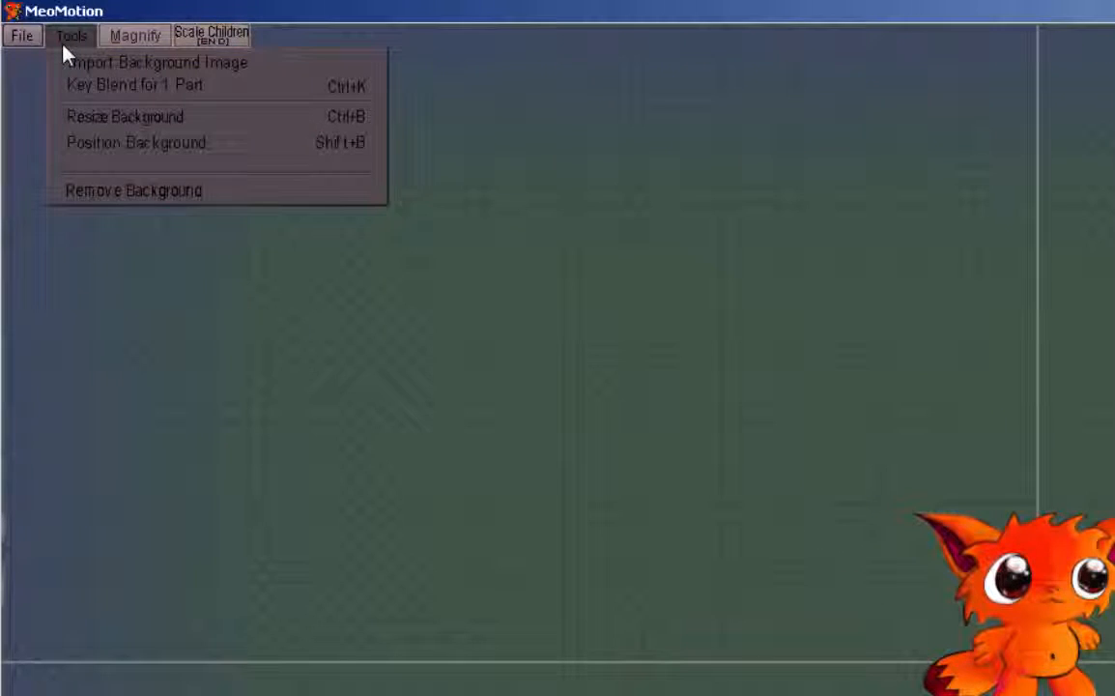
{"action": "left_click", "coordinate": [90, 85]}
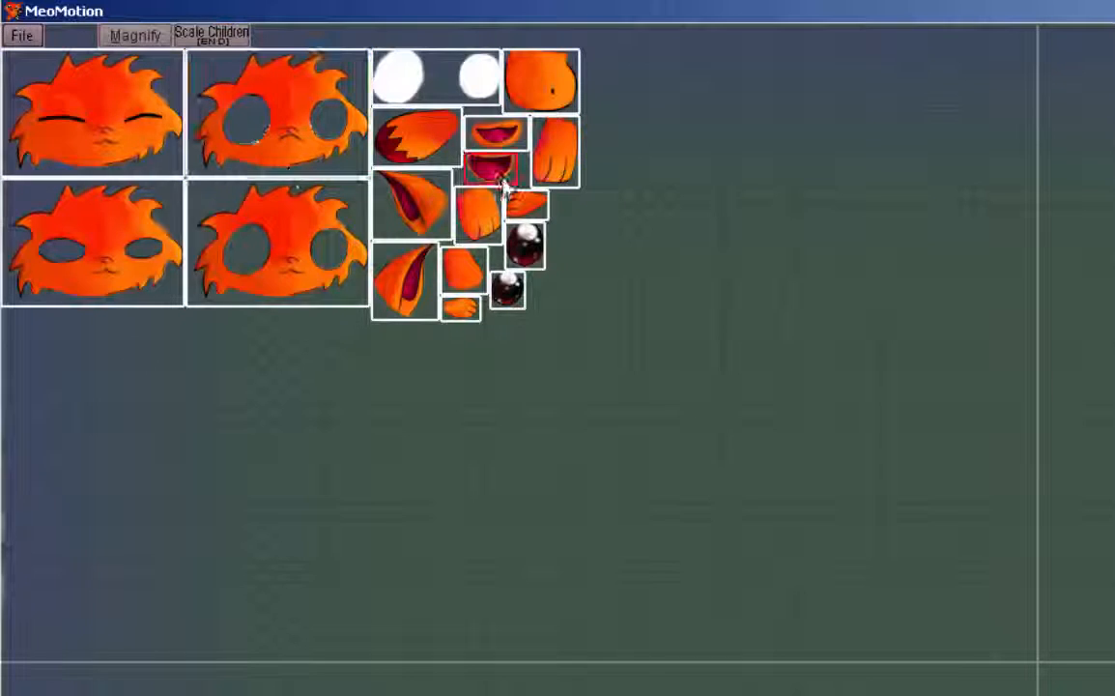
{"action": "left_click", "coordinate": [400, 297]}
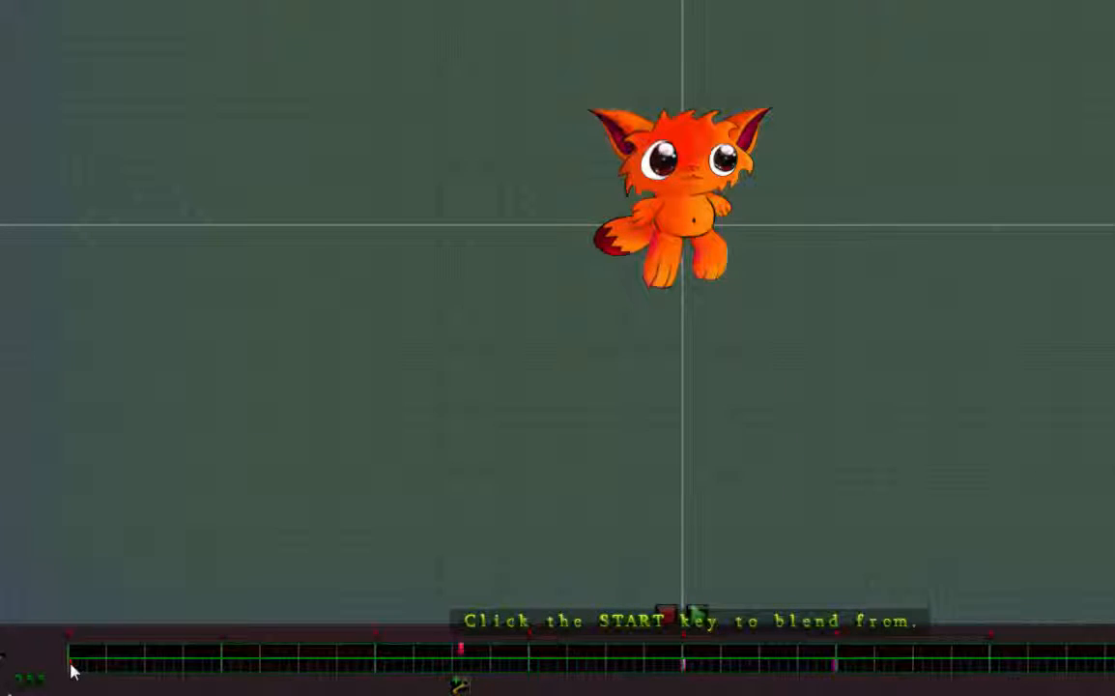
{"action": "left_click", "coordinate": [71, 667]}
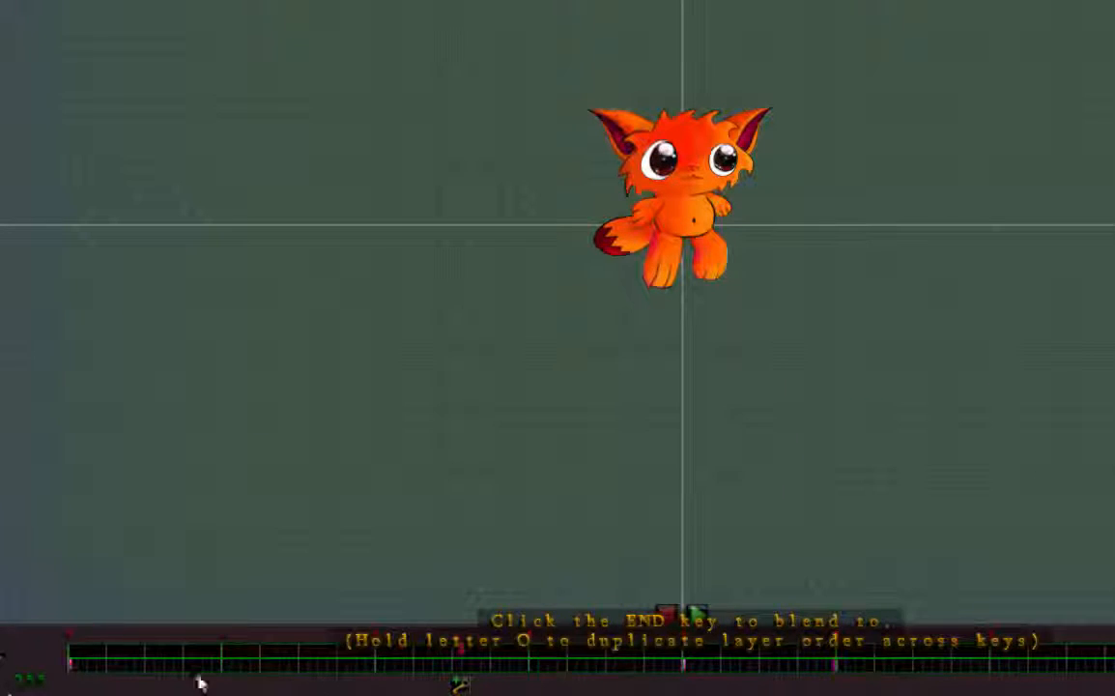
{"action": "left_click", "coordinate": [835, 666]}
{"action": "left_click", "coordinate": [697, 615]}
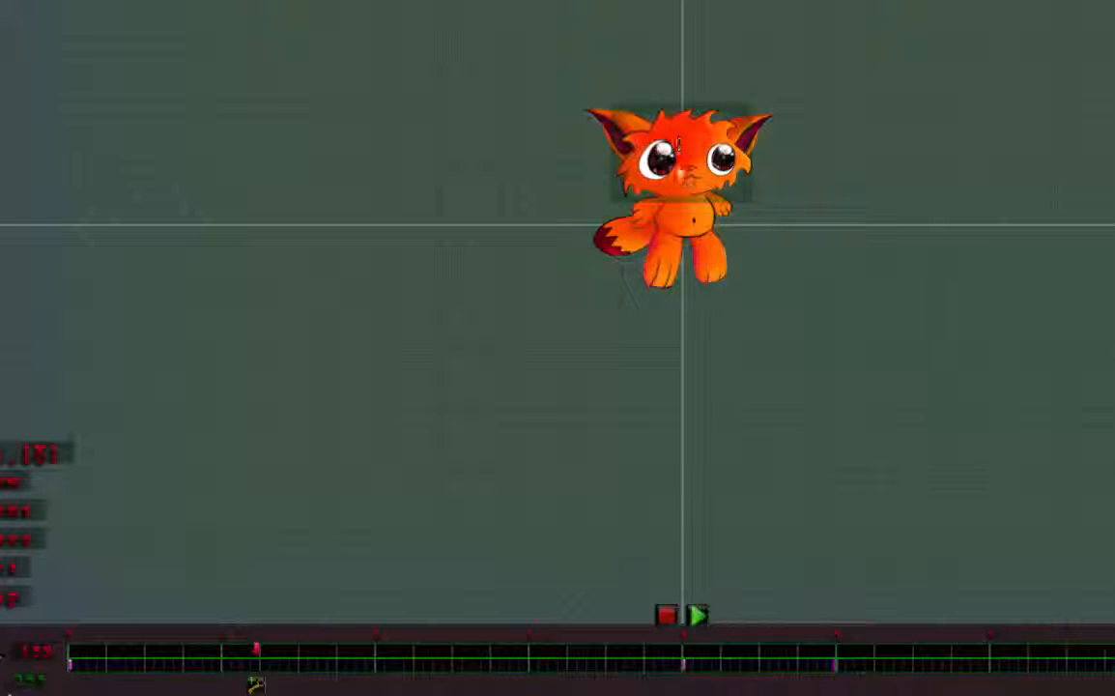
{"action": "mouse_move", "coordinate": [259, 655]}
{"action": "left_mouse_down"}
{"action": "mouse_move", "coordinate": [650, 649]}
{"action": "mouse_move", "coordinate": [684, 663]}
{"action": "mouse_move", "coordinate": [796, 666]}
{"action": "mouse_move", "coordinate": [480, 649]}
{"action": "left_mouse_up"}
- Swap the wide-eyed head for the half-closed-eyes head at the key three intervals before the centre key
{"action": "left_click_drag", "start_coordinate": [552, 651], "coordinate": [457, 663]}
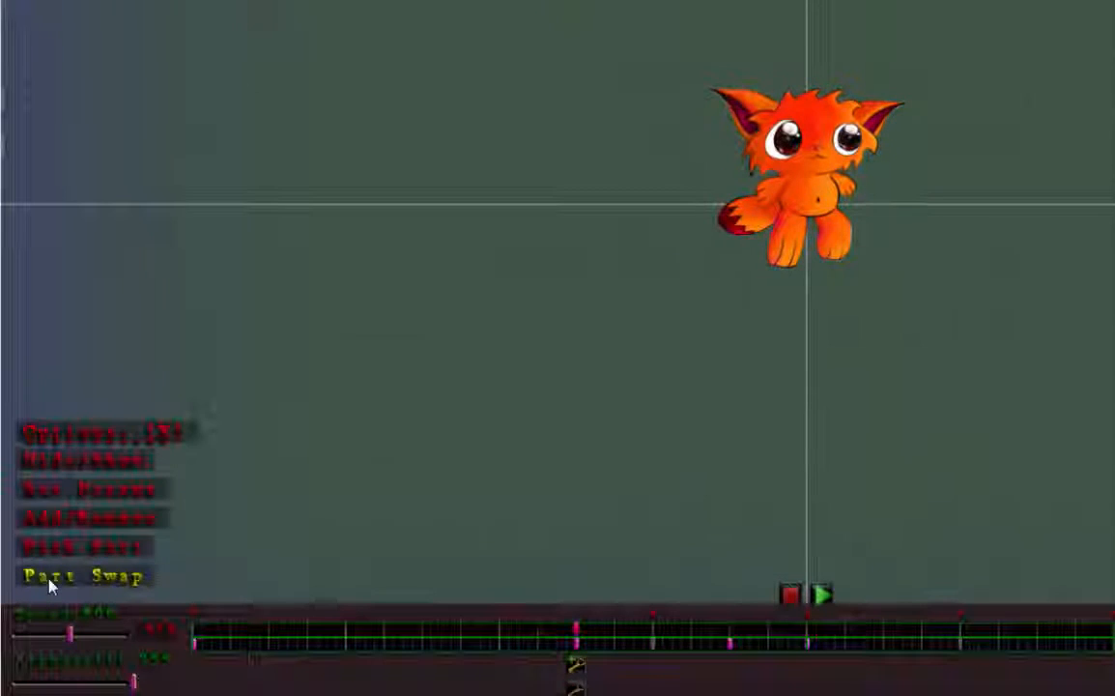
{"action": "left_click", "coordinate": [50, 580]}
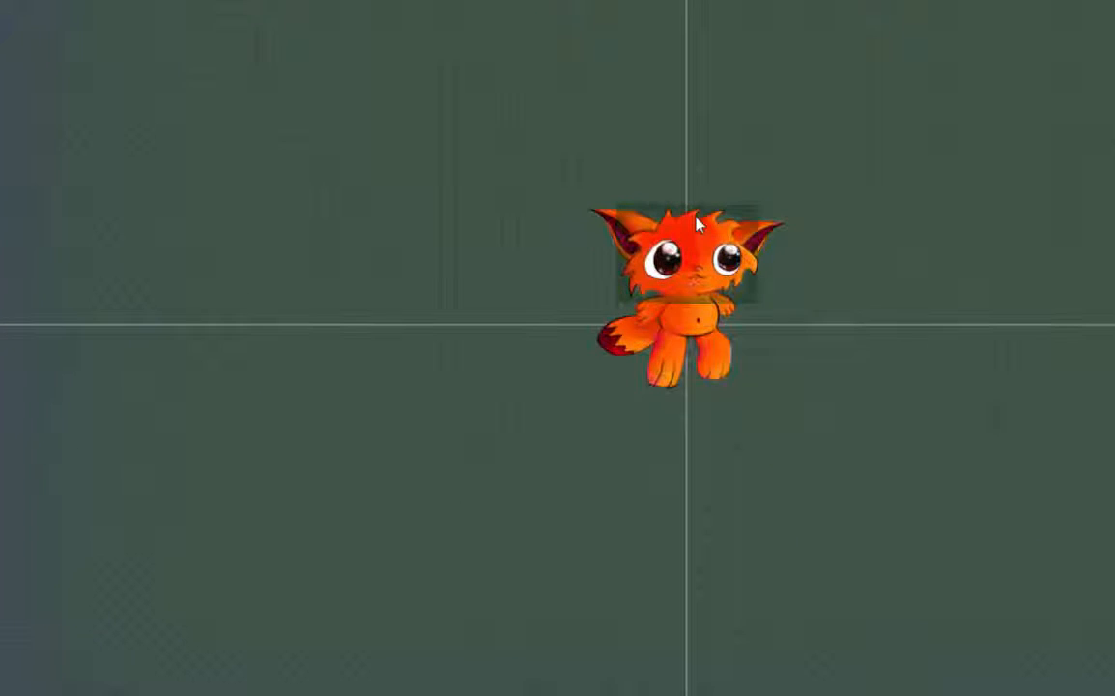
{"action": "left_click", "coordinate": [698, 224]}
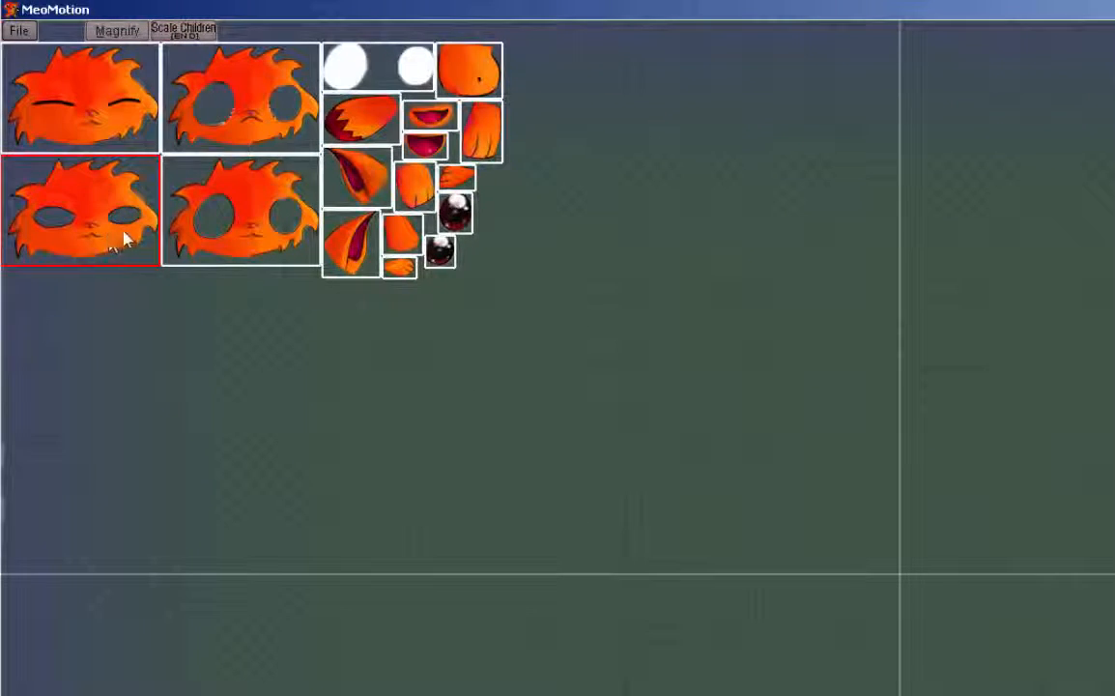
{"action": "left_click", "coordinate": [79, 230]}
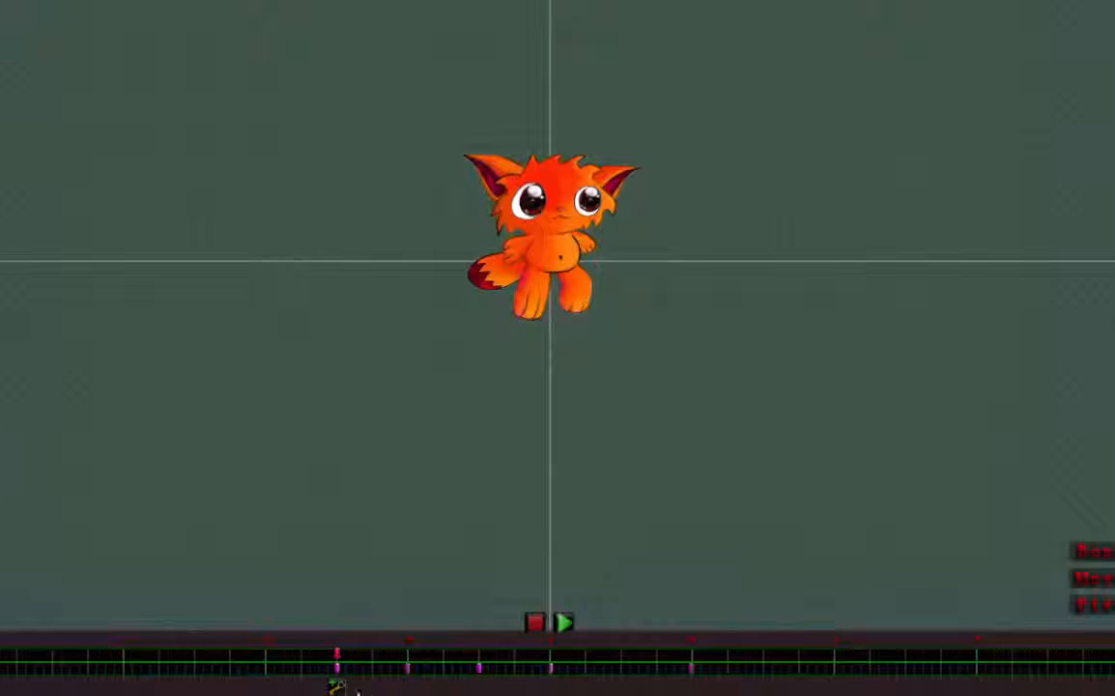
- Swap the head for the closed-eyes version at the key two intervals before the centre key, and scrub through the blink
{"action": "left_click_drag", "start_coordinate": [338, 662], "coordinate": [414, 663]}
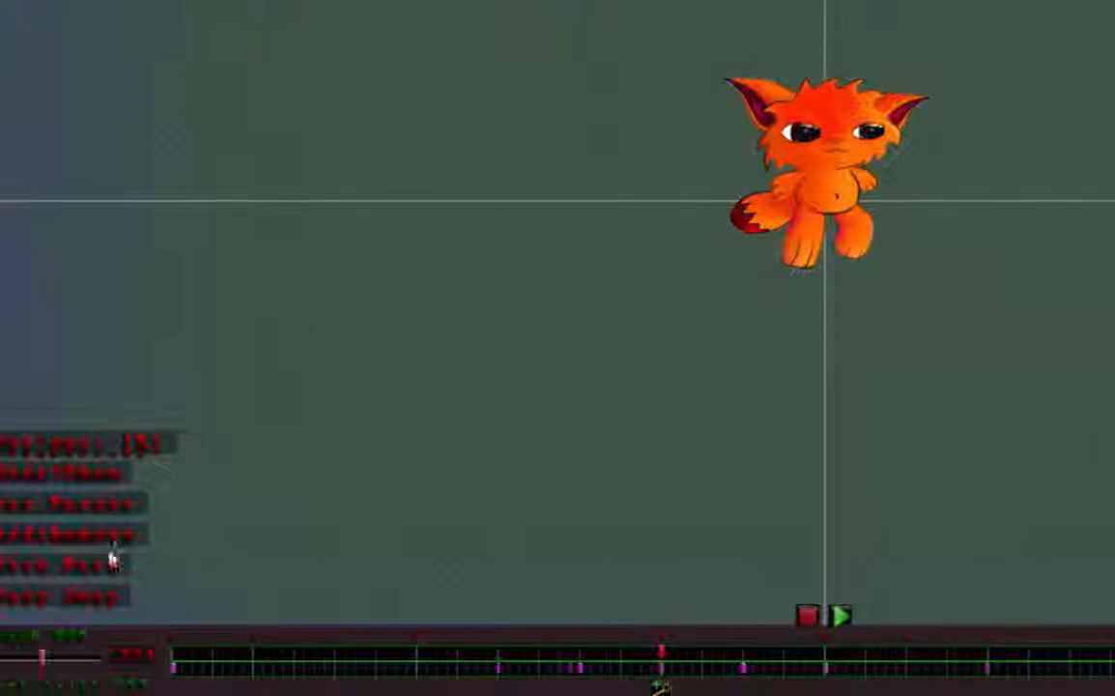
{"action": "left_click", "coordinate": [75, 597]}
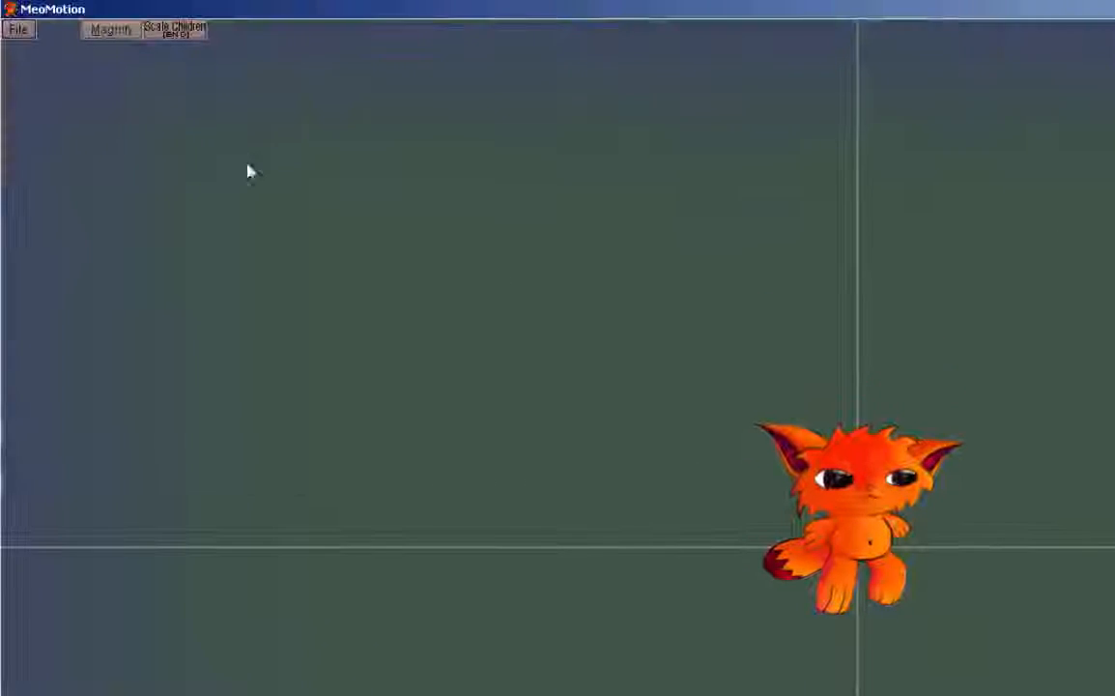
{"action": "left_click", "coordinate": [879, 446]}
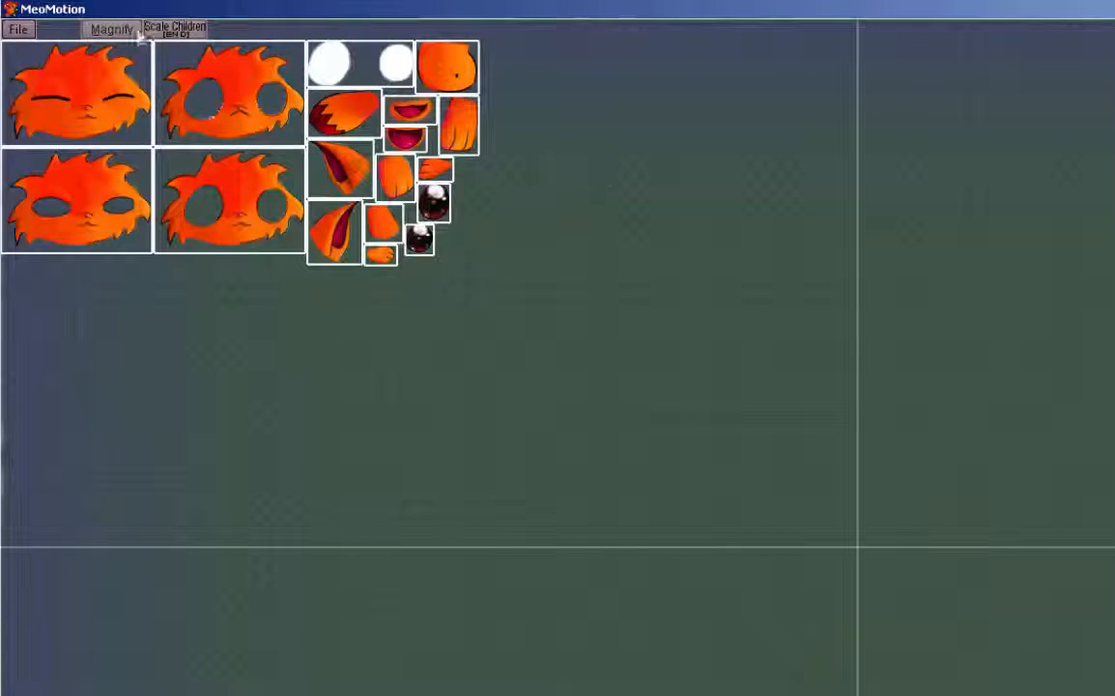
{"action": "left_click", "coordinate": [68, 89]}
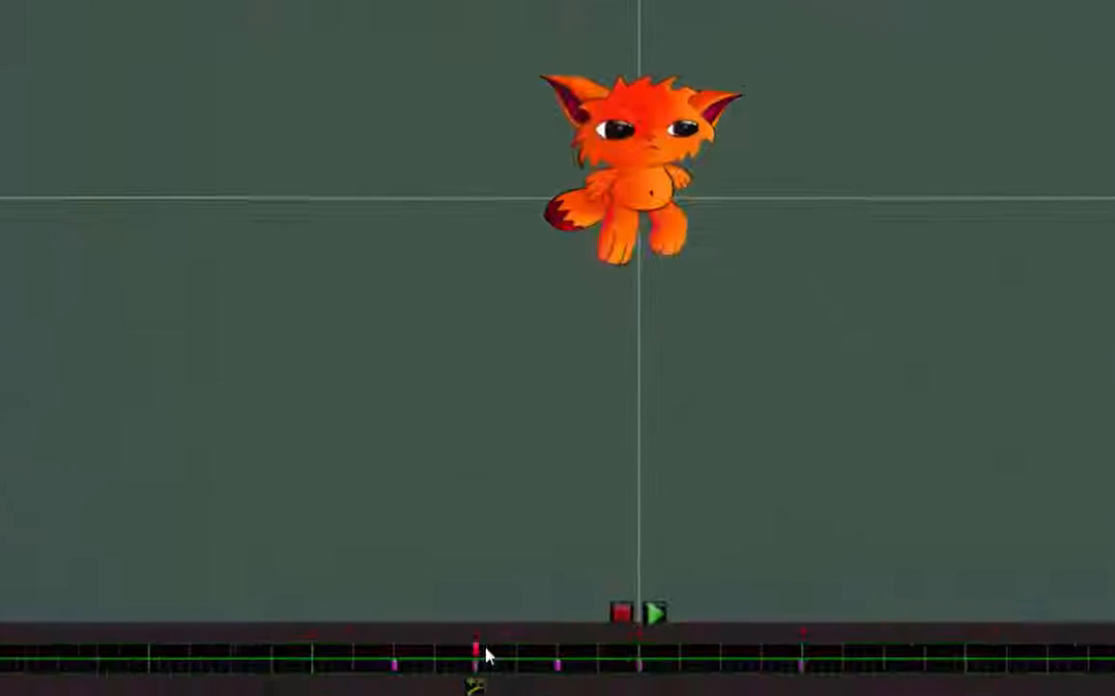
{"action": "left_click_drag", "start_coordinate": [511, 622], "coordinate": [788, 641]}
- Add keys three, four and five intervals past the centre key, and return to the first of them
{"action": "left_click", "coordinate": [787, 659]}
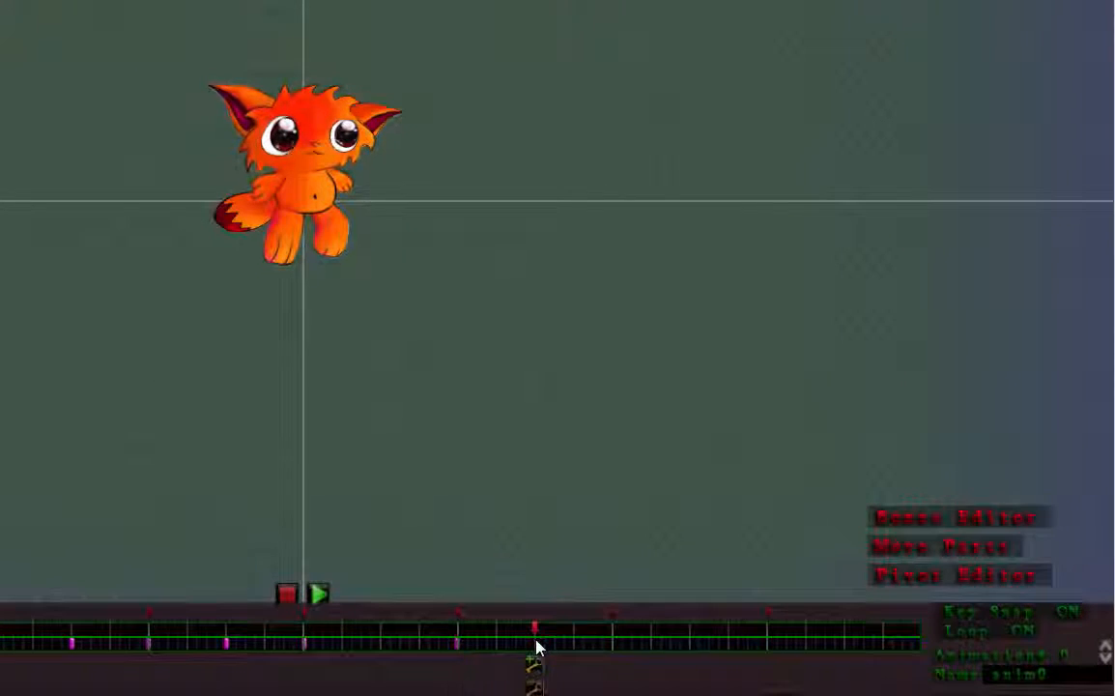
{"action": "left_click", "coordinate": [611, 644]}
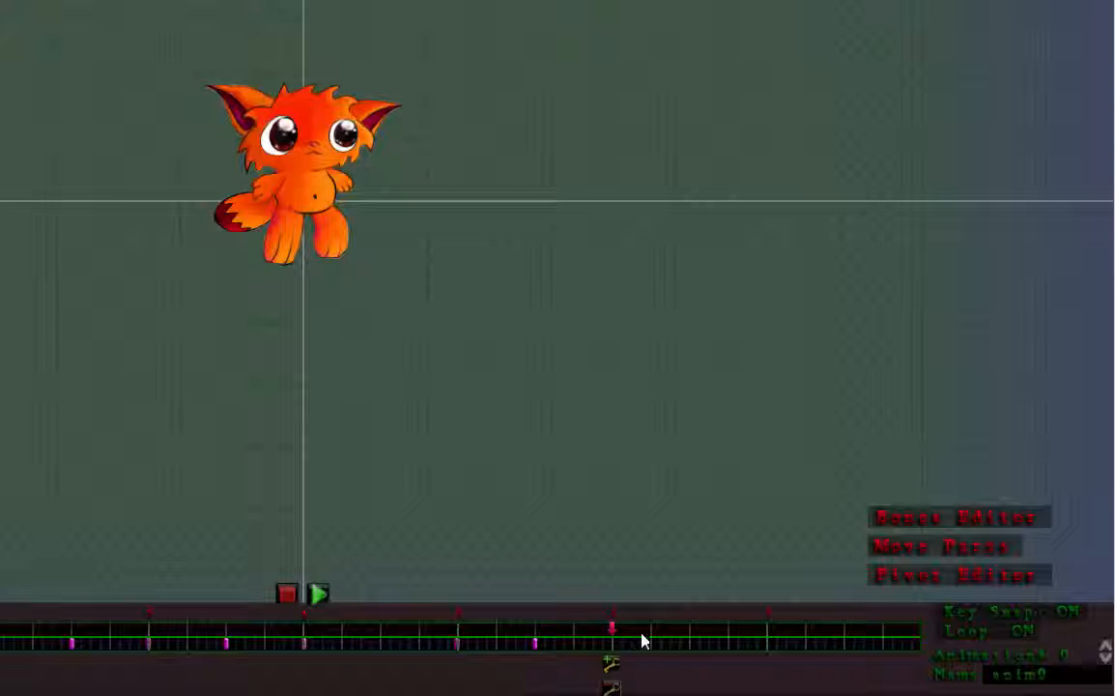
{"action": "left_click", "coordinate": [690, 645]}
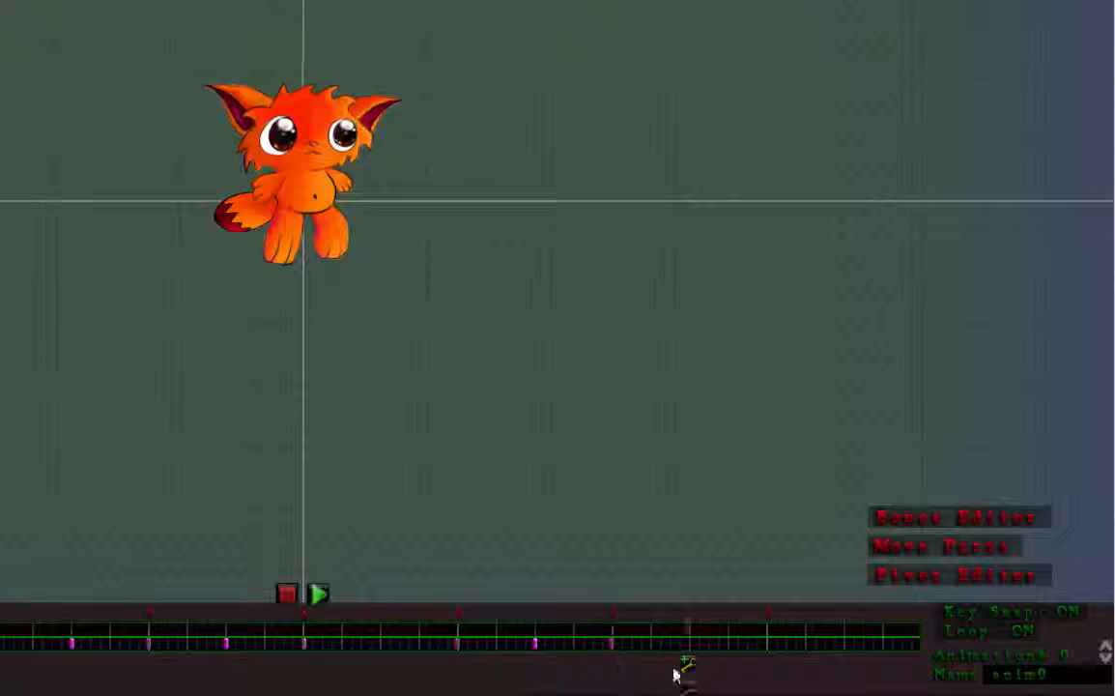
{"action": "left_click", "coordinate": [535, 640]}
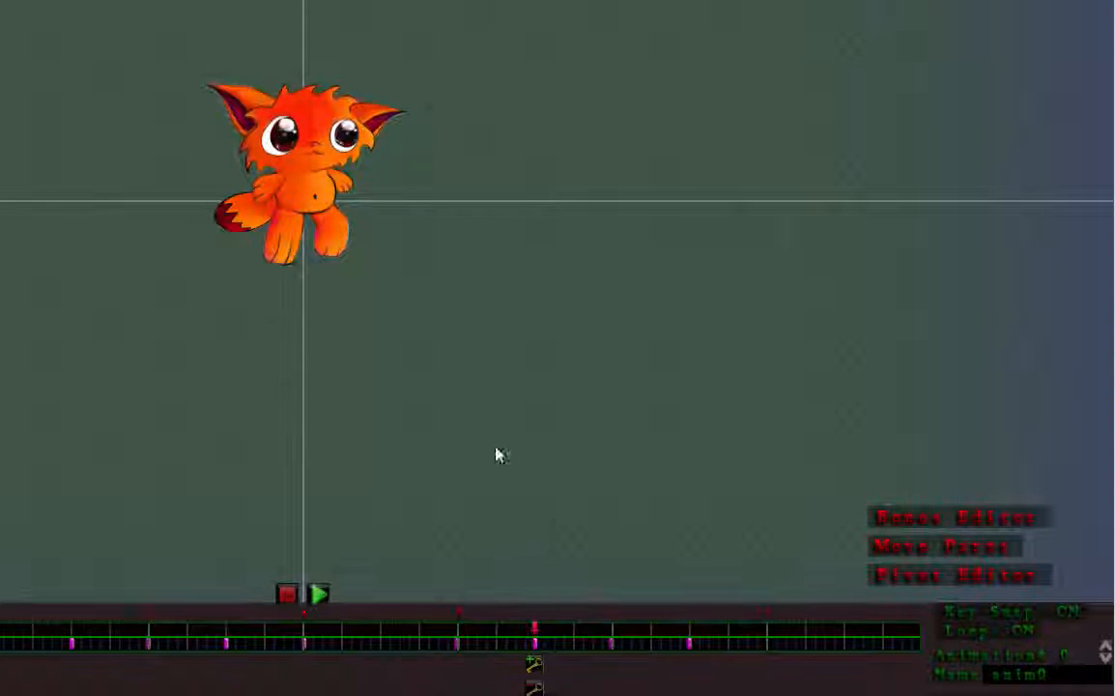
- Show the smaller open mouth at the key three intervals past the centre key, and finish with the isolated part
{"action": "left_click", "coordinate": [29, 621]}
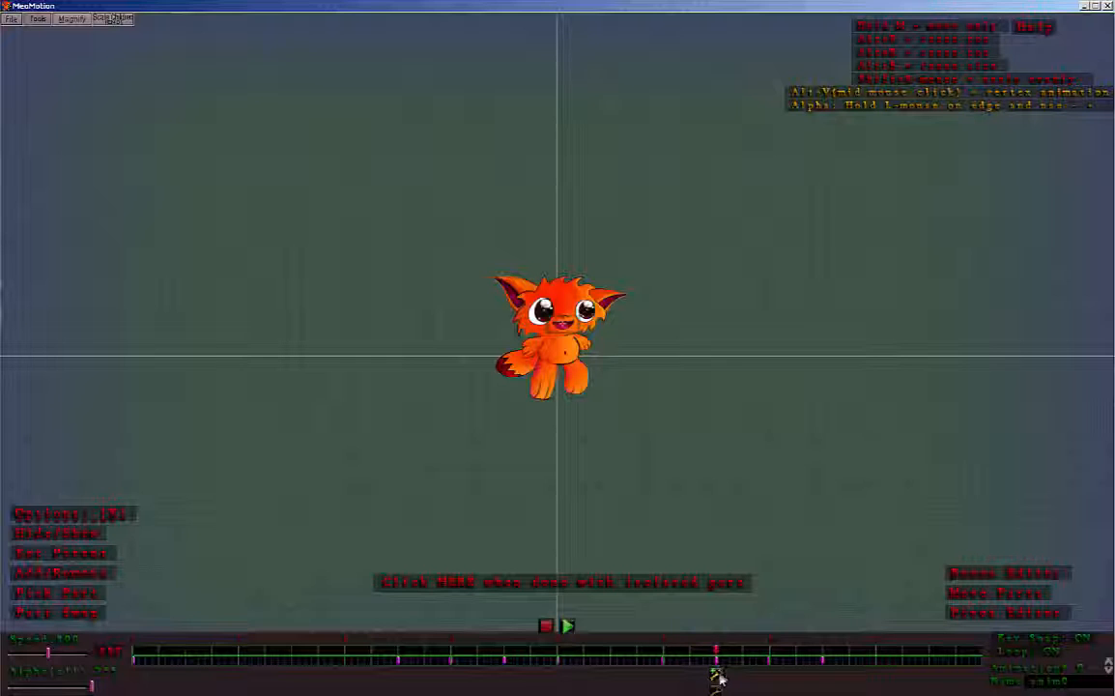
{"action": "mouse_move", "coordinate": [731, 656]}
{"action": "left_mouse_down"}
{"action": "mouse_move", "coordinate": [775, 656]}
{"action": "mouse_move", "coordinate": [667, 660]}
{"action": "mouse_move", "coordinate": [776, 661]}
{"action": "left_mouse_up"}
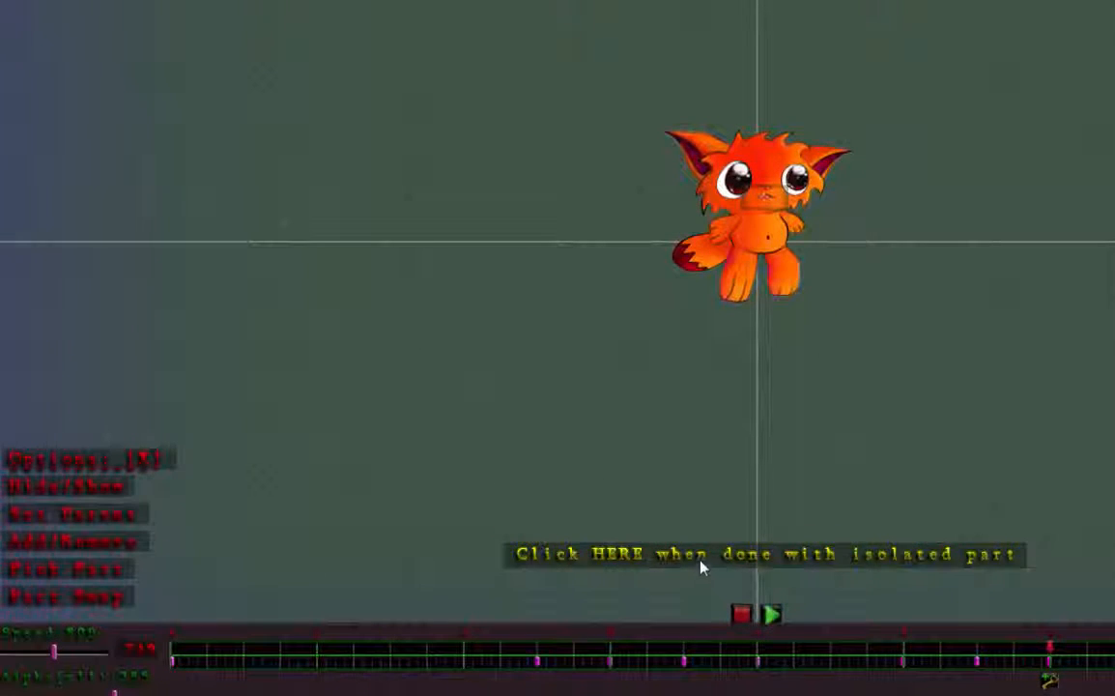
{"action": "left_click", "coordinate": [712, 546]}
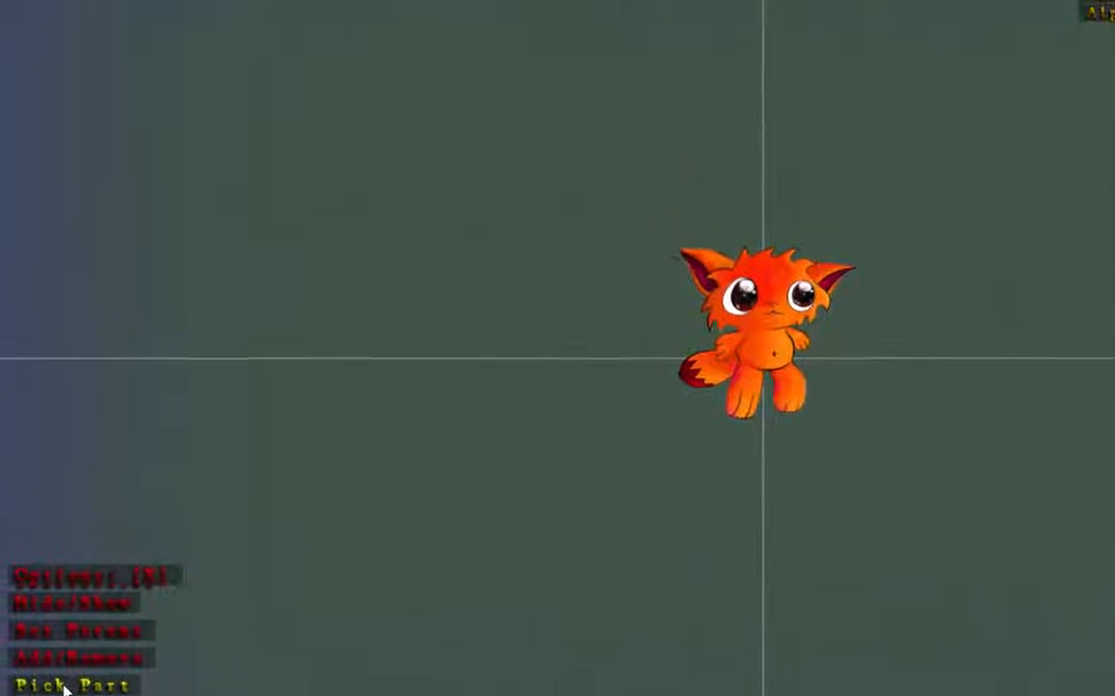
- Isolate the larger open mouth and show it at the key four intervals past the centre key
{"action": "left_click", "coordinate": [60, 568]}
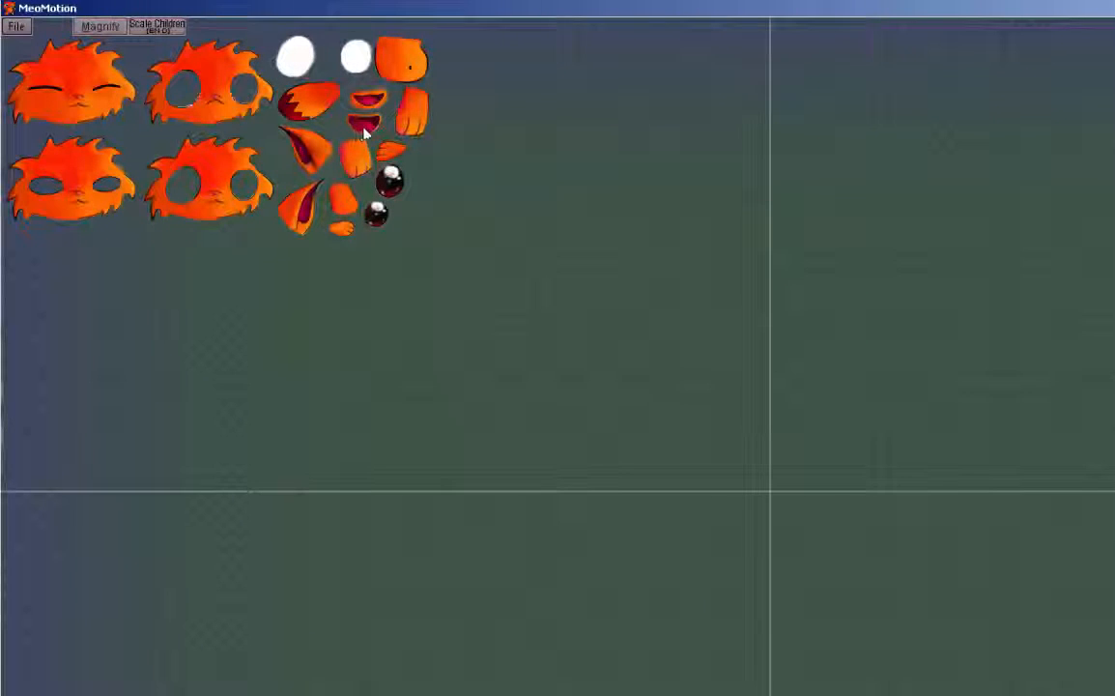
{"action": "left_click", "coordinate": [366, 136]}
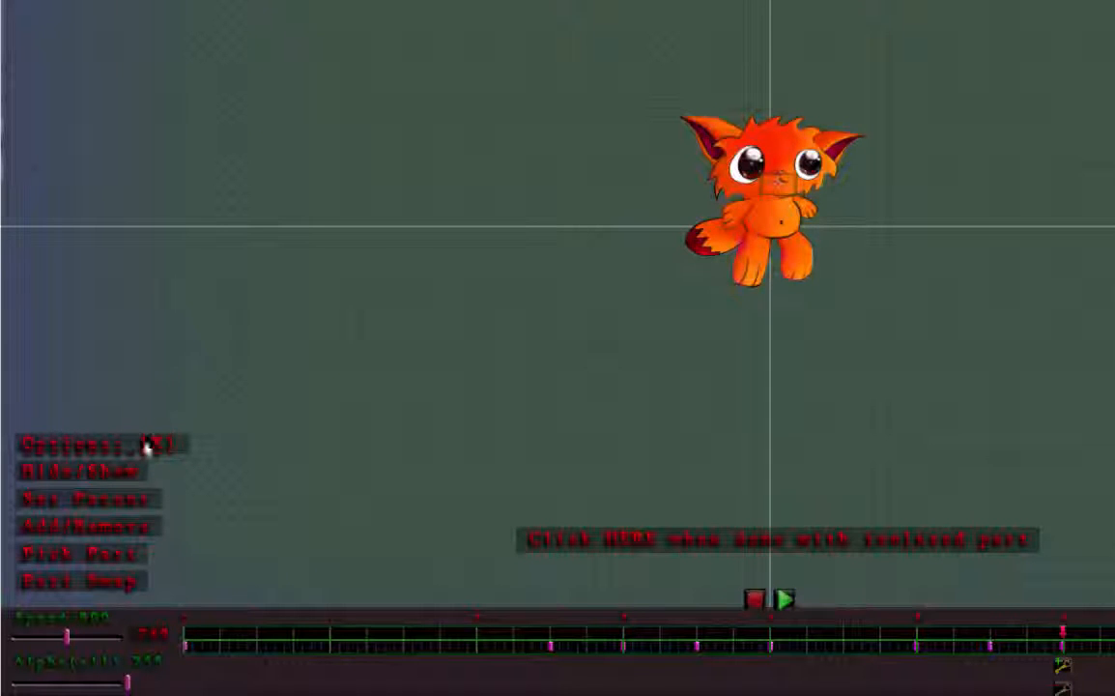
{"action": "left_click", "coordinate": [106, 481]}
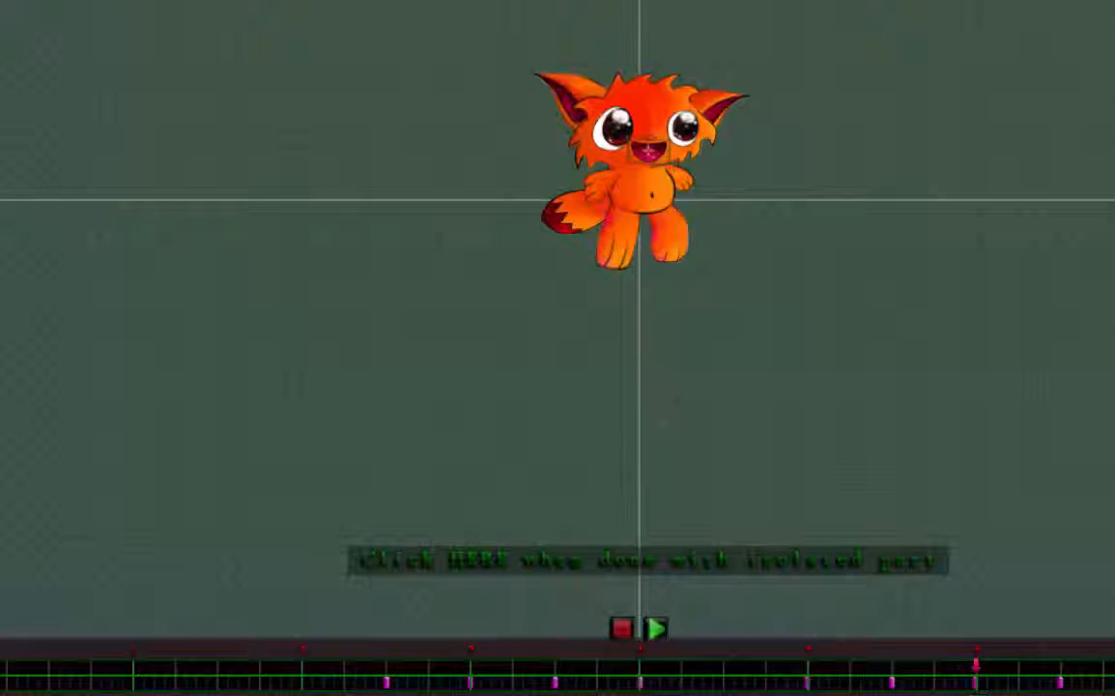
- Add a key six intervals past the centre key and show the smaller open mouth at the key five intervals past it
{"action": "left_click_drag", "start_coordinate": [974, 675], "coordinate": [1057, 673]}
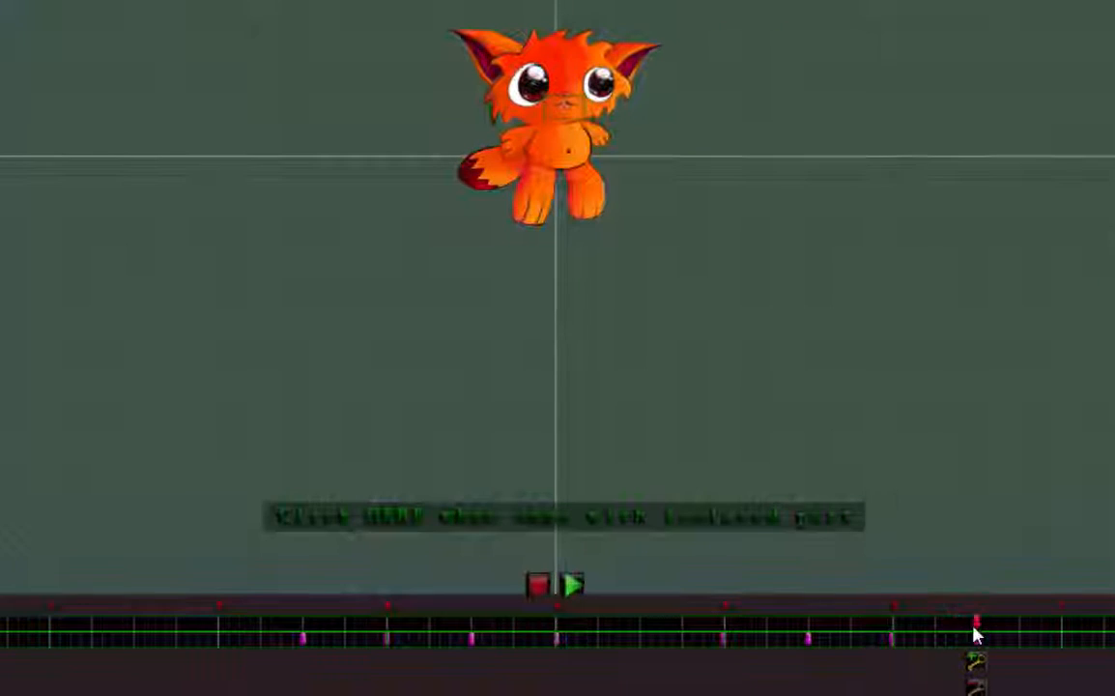
{"action": "left_click", "coordinate": [1063, 634]}
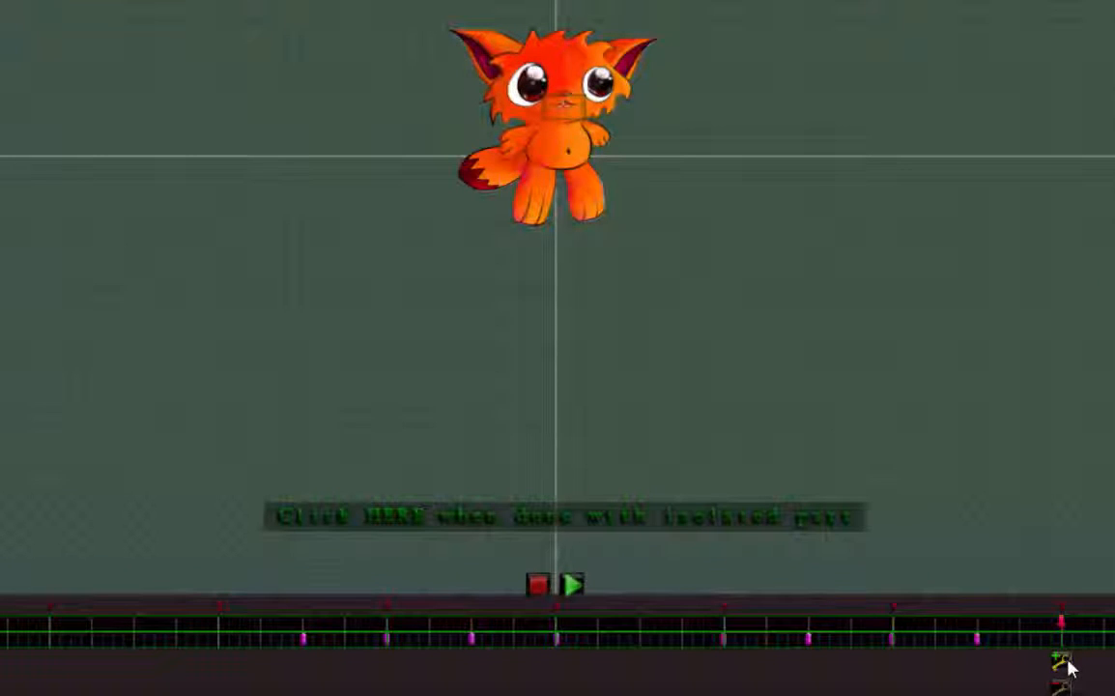
{"action": "left_click", "coordinate": [978, 634]}
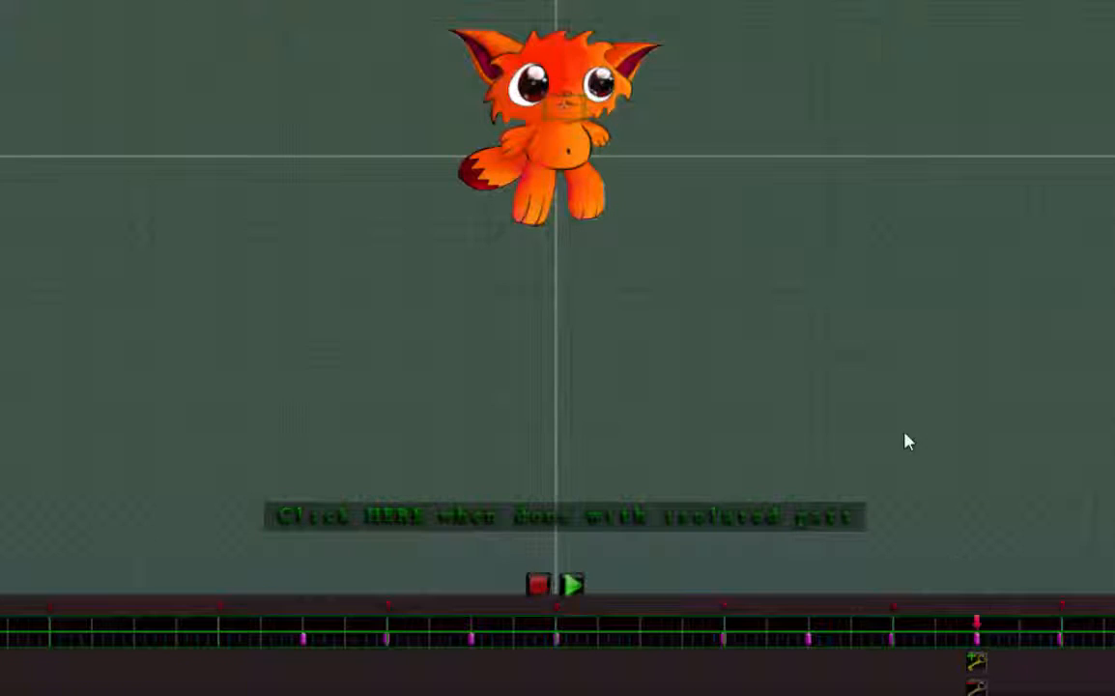
{"action": "left_click", "coordinate": [575, 522]}
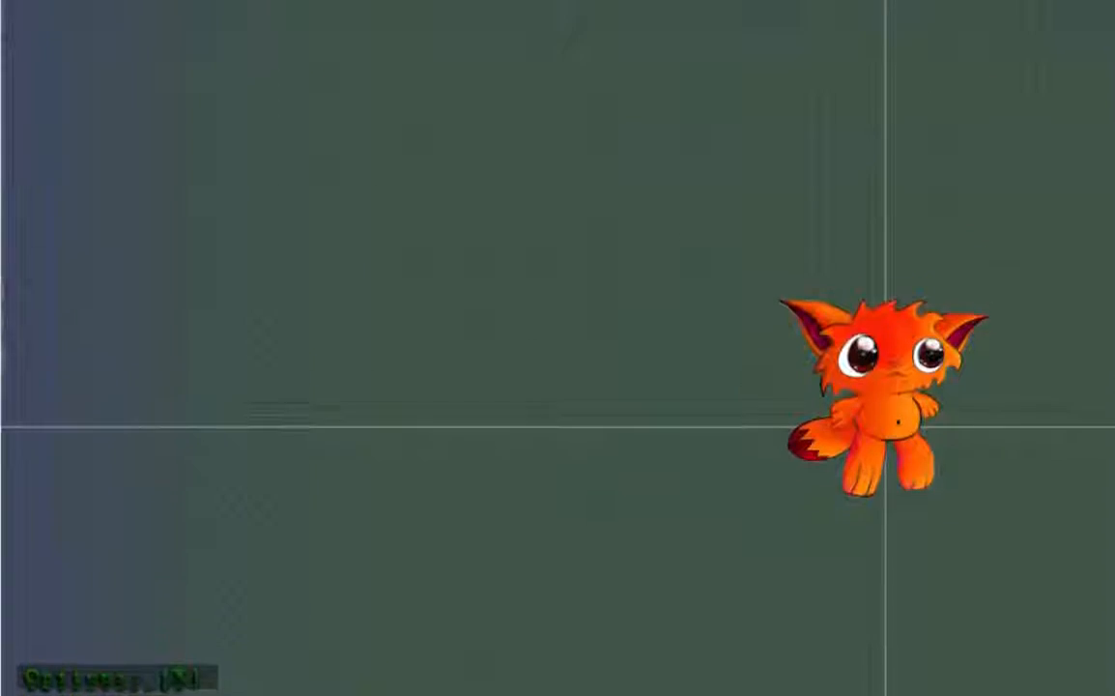
{"action": "left_click", "coordinate": [108, 445]}
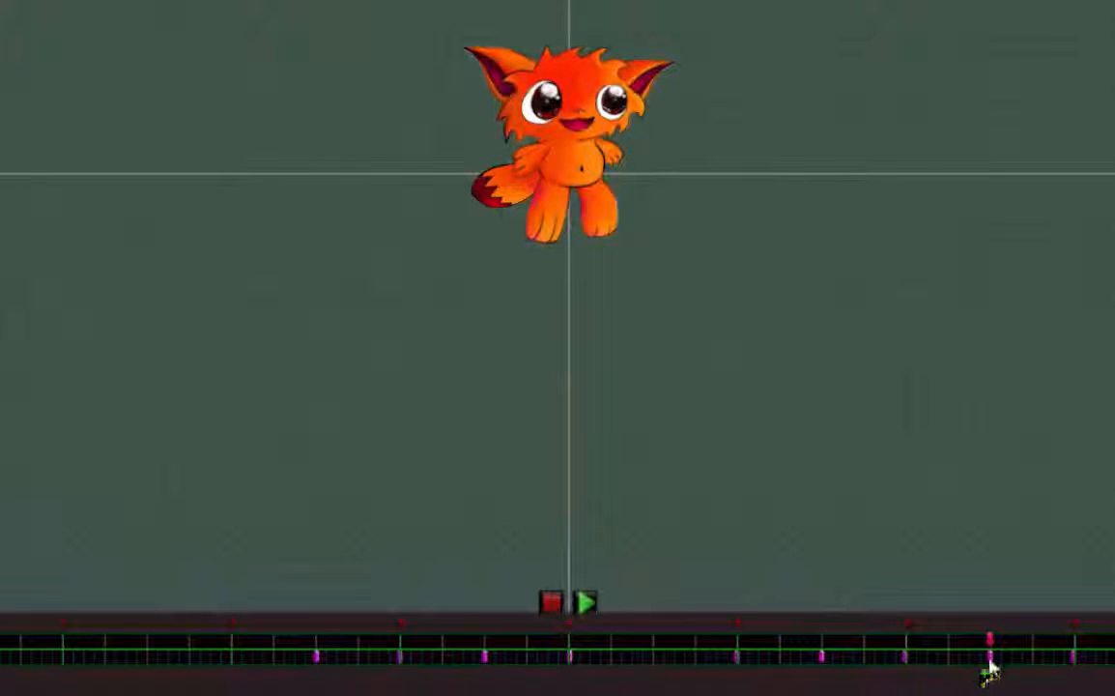
- Play and scrub the animation to review the ear, blink and mouth movement
{"action": "mouse_move", "coordinate": [995, 650]}
{"action": "left_mouse_down"}
{"action": "mouse_move", "coordinate": [766, 672]}
{"action": "mouse_move", "coordinate": [969, 663]}
{"action": "mouse_move", "coordinate": [732, 654]}
{"action": "left_mouse_up"}
{"action": "left_click", "coordinate": [587, 604]}
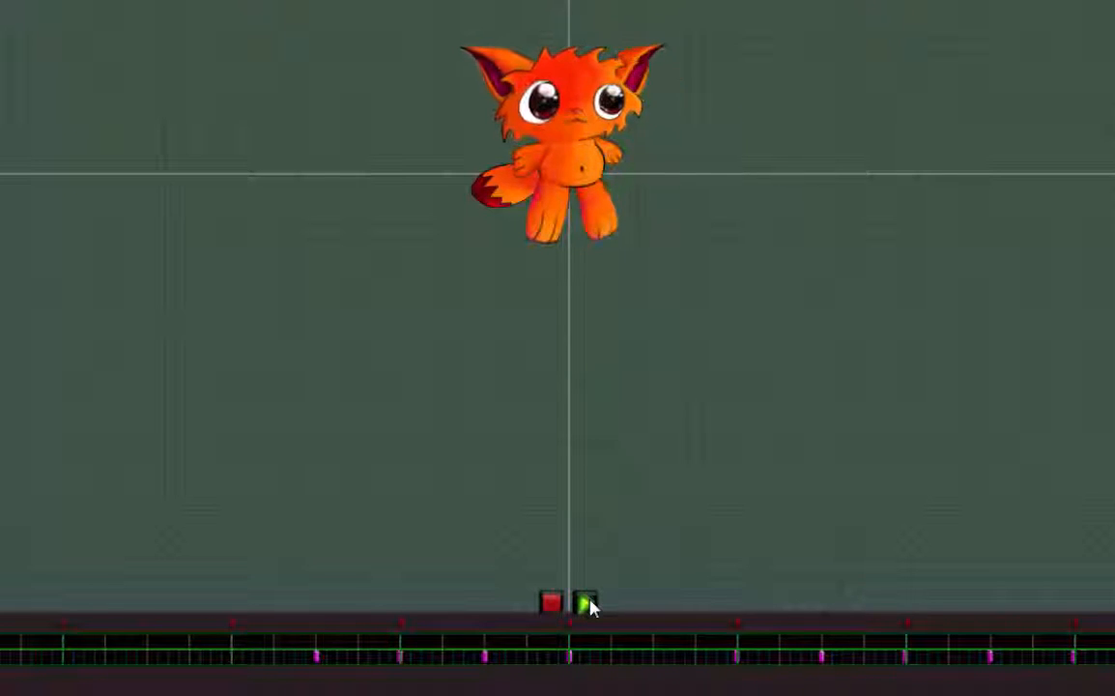
{"action": "mouse_move", "coordinate": [809, 642]}
{"action": "left_mouse_down"}
{"action": "mouse_move", "coordinate": [717, 645]}
{"action": "mouse_move", "coordinate": [1111, 661]}
{"action": "left_mouse_up"}
{"action": "mouse_move", "coordinate": [974, 671]}
{"action": "left_mouse_down"}
{"action": "mouse_move", "coordinate": [709, 676]}
{"action": "mouse_move", "coordinate": [829, 667]}
{"action": "mouse_move", "coordinate": [914, 677]}
{"action": "mouse_move", "coordinate": [736, 652]}
{"action": "mouse_move", "coordinate": [991, 677]}
{"action": "left_mouse_up"}
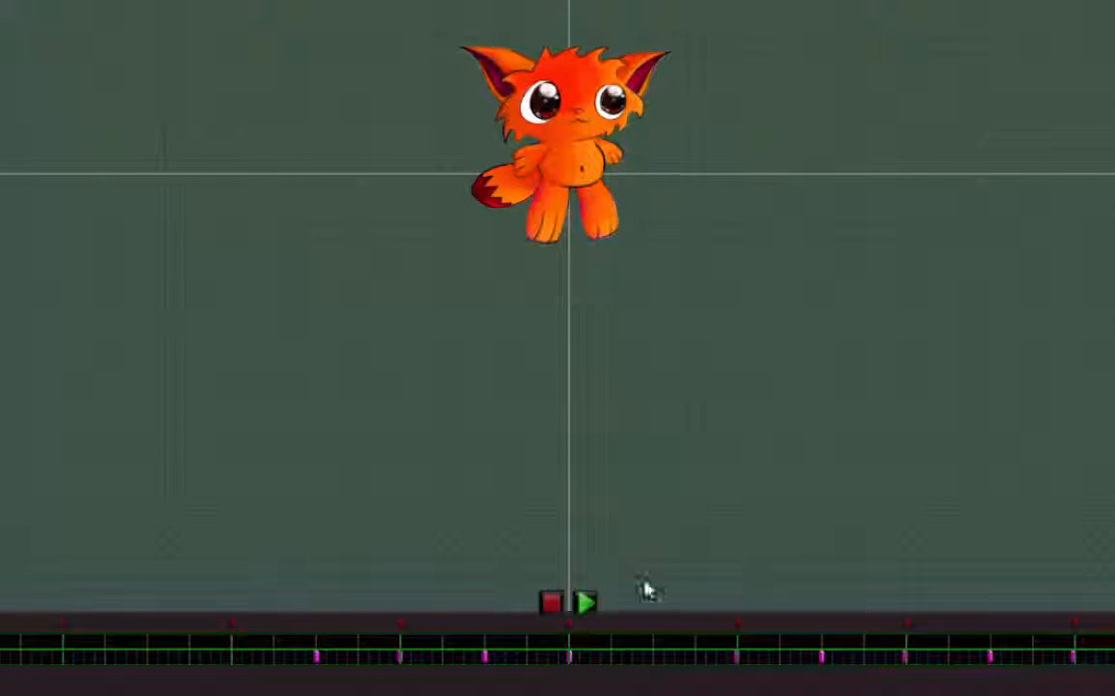
{"action": "left_click", "coordinate": [585, 603]}
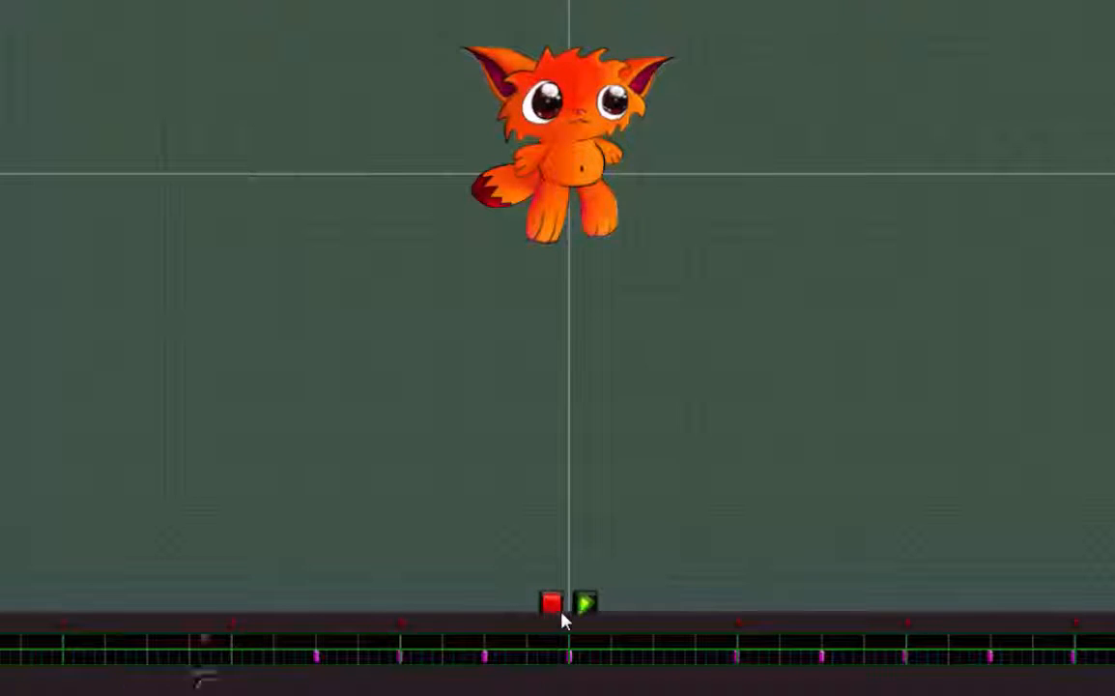
{"action": "left_click", "coordinate": [504, 595]}
- At the centre key, raise the head slightly and skew the torso using vertex animation, moving its upper-right vertex outward and lower-right vertex inward
{"action": "left_click_drag", "start_coordinate": [92, 632], "coordinate": [521, 657]}
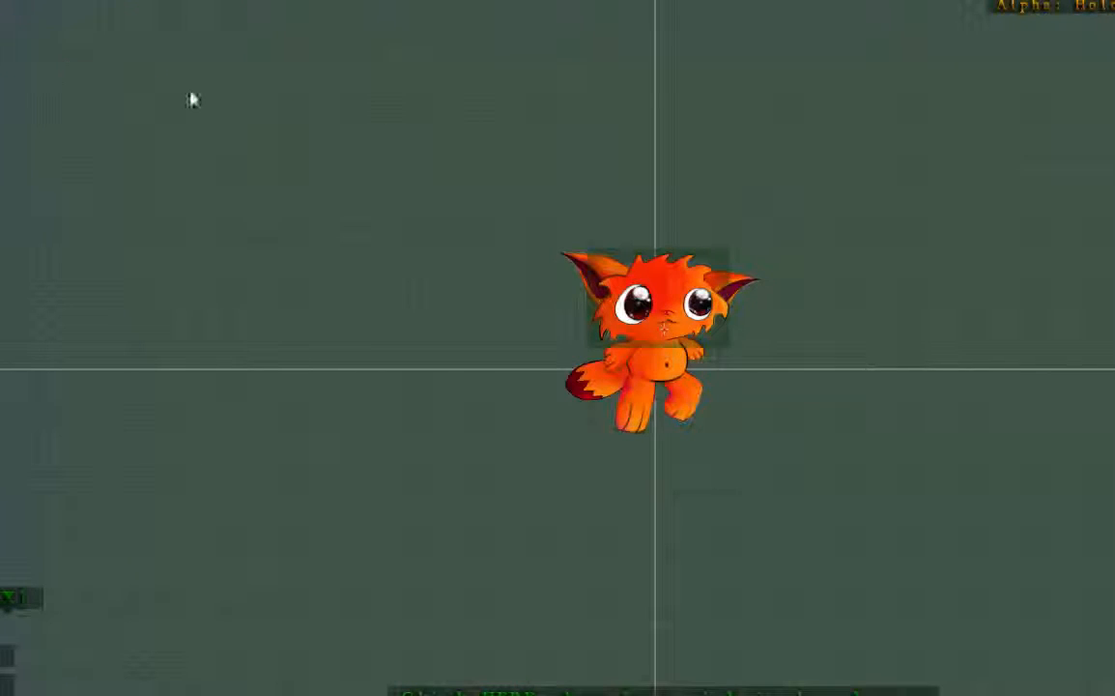
{"action": "left_click_drag", "start_coordinate": [665, 332], "coordinate": [666, 326]}
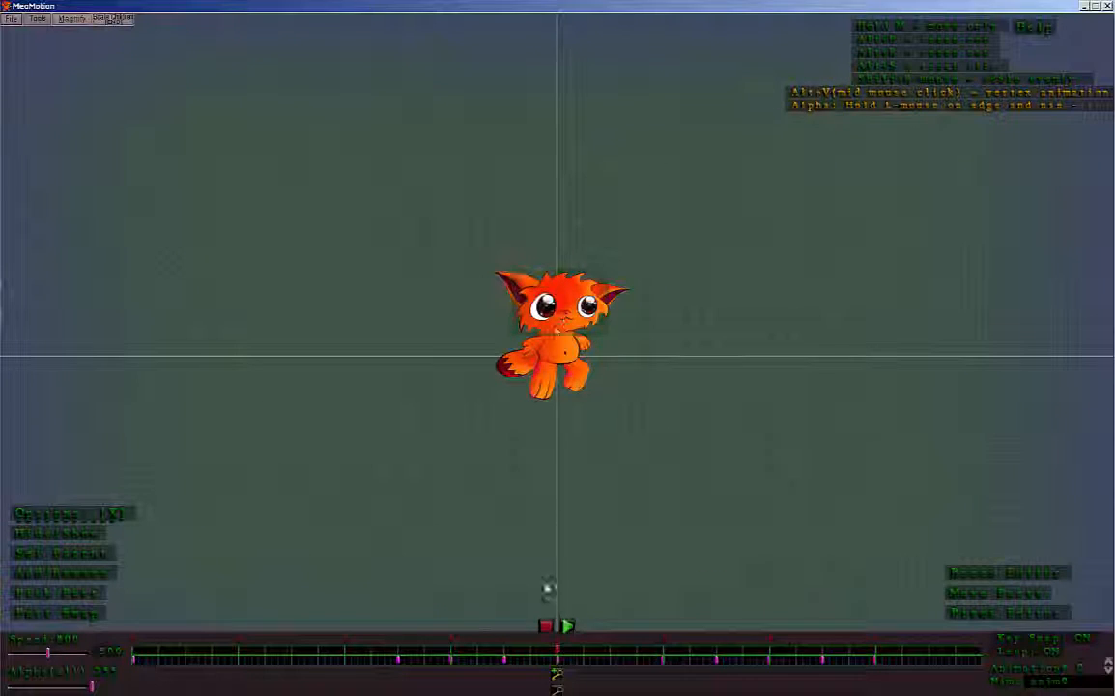
{"action": "middle_click", "coordinate": [565, 348]}
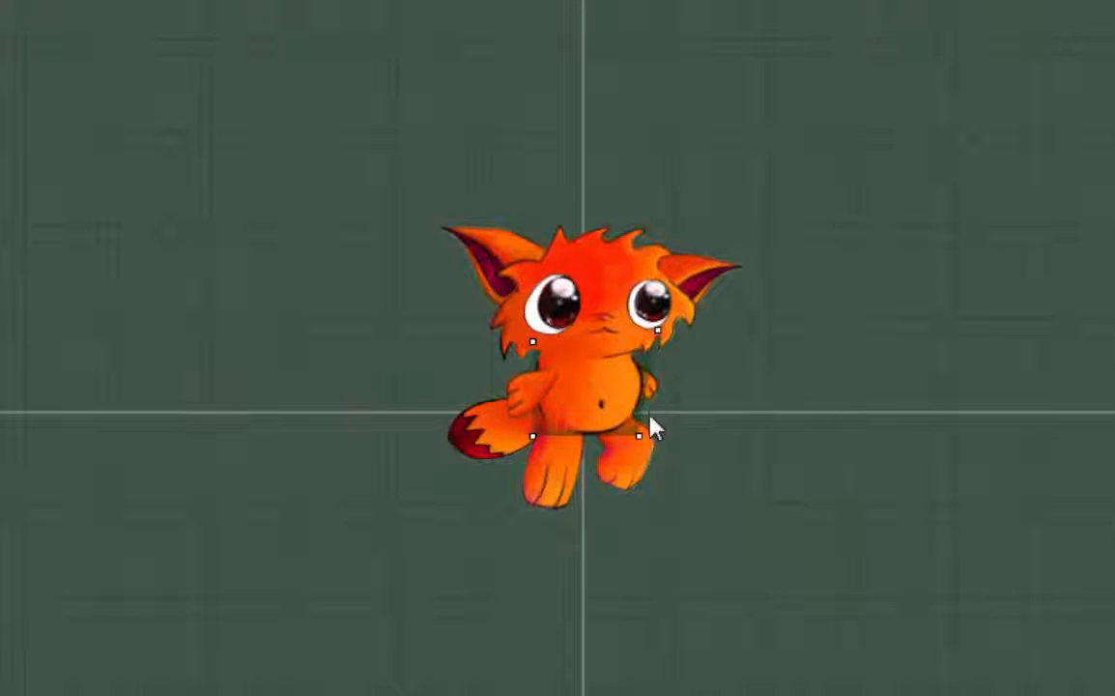
{"action": "left_click", "coordinate": [633, 435]}
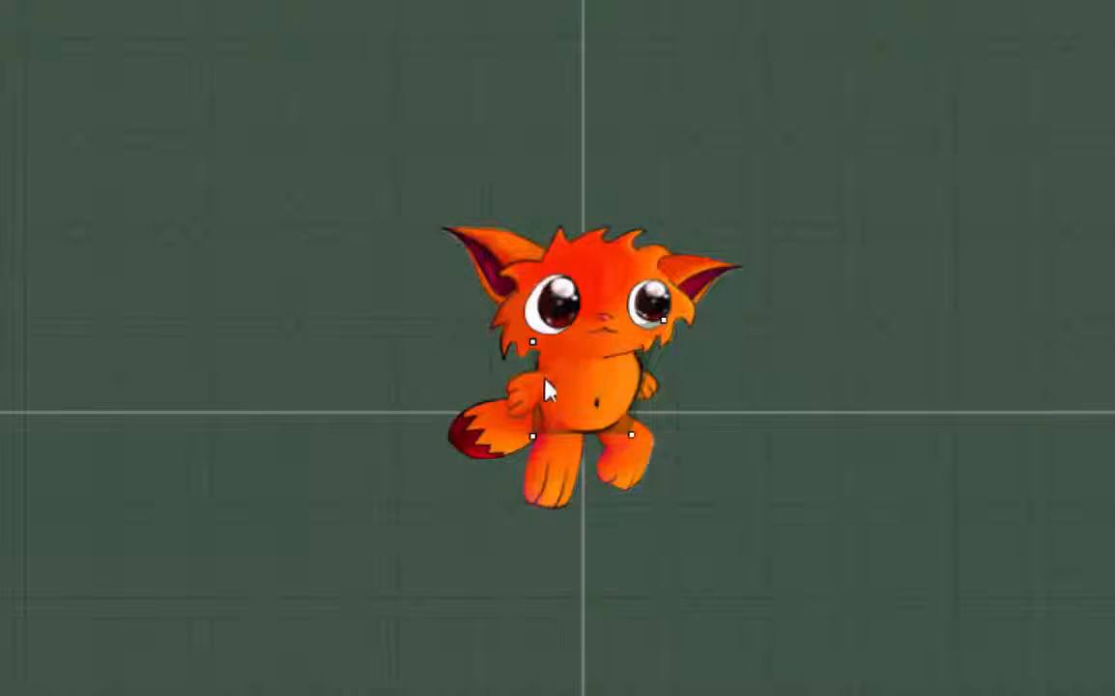
{"action": "left_click", "coordinate": [64, 201]}
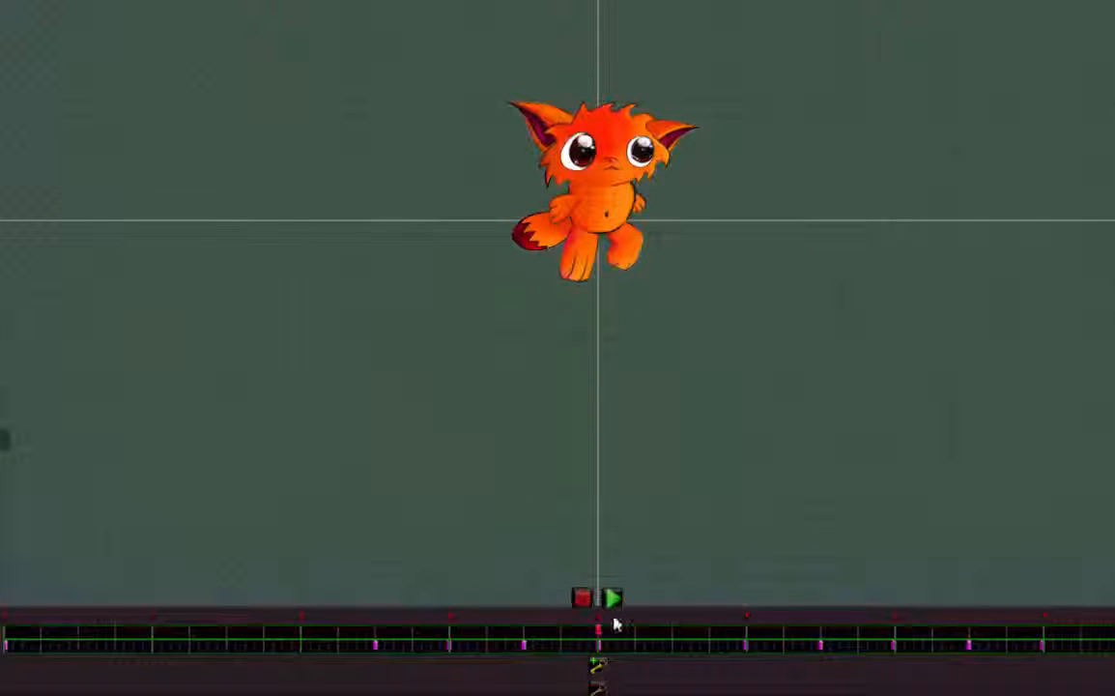
- Play the animation to review the torso movement, stop it and return to the centre key
{"action": "left_click", "coordinate": [613, 598]}
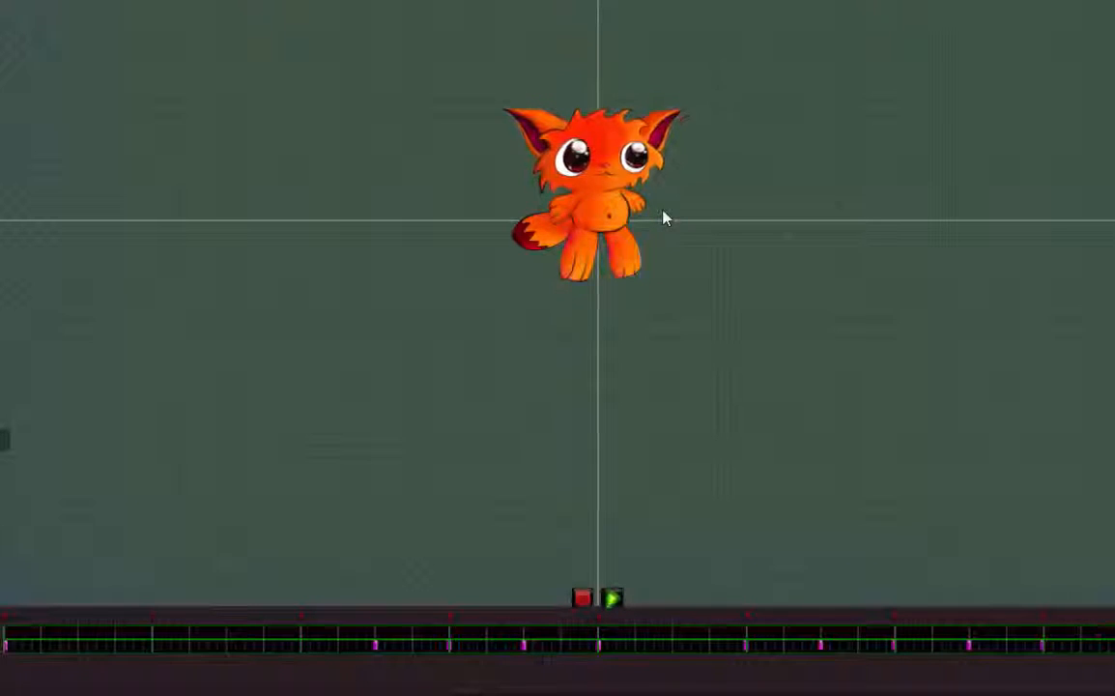
{"action": "left_click", "coordinate": [582, 598]}
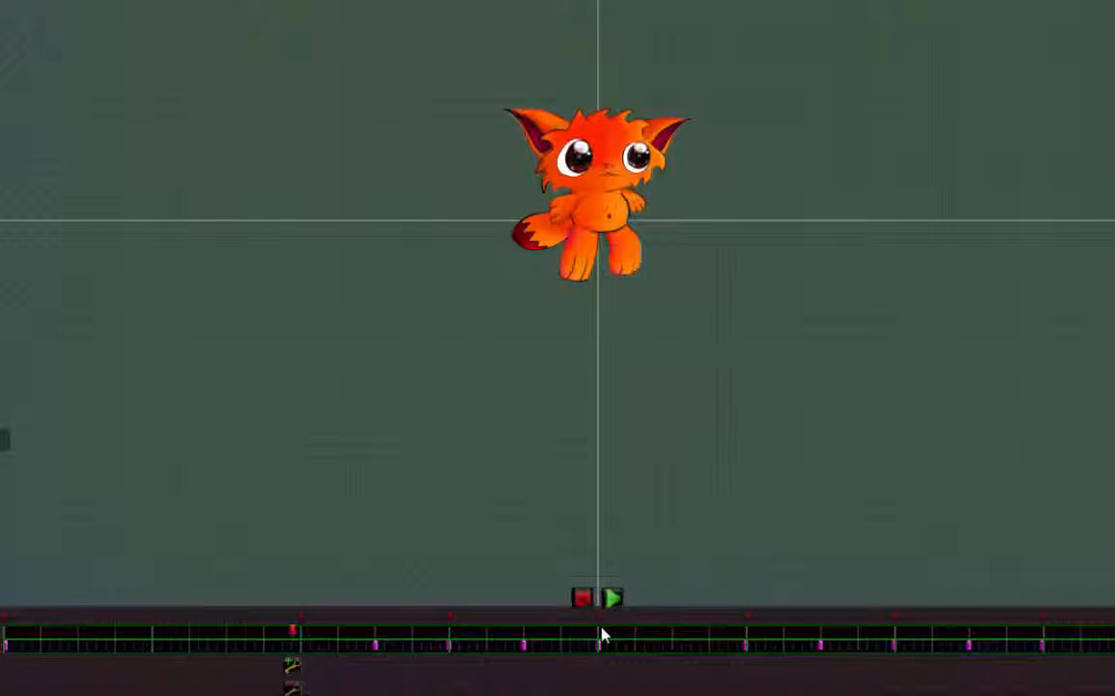
{"action": "left_click", "coordinate": [601, 635]}
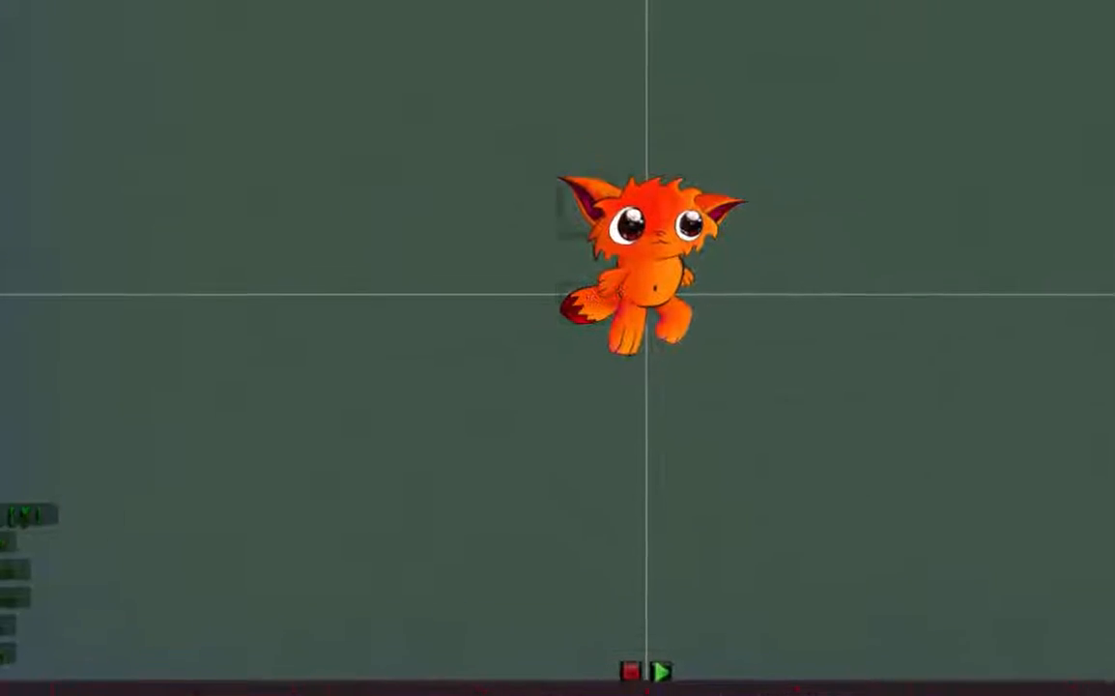
- Apply Key Blend for 1 Part to the torso from the first key to the centre key
{"action": "left_click", "coordinate": [53, 26]}
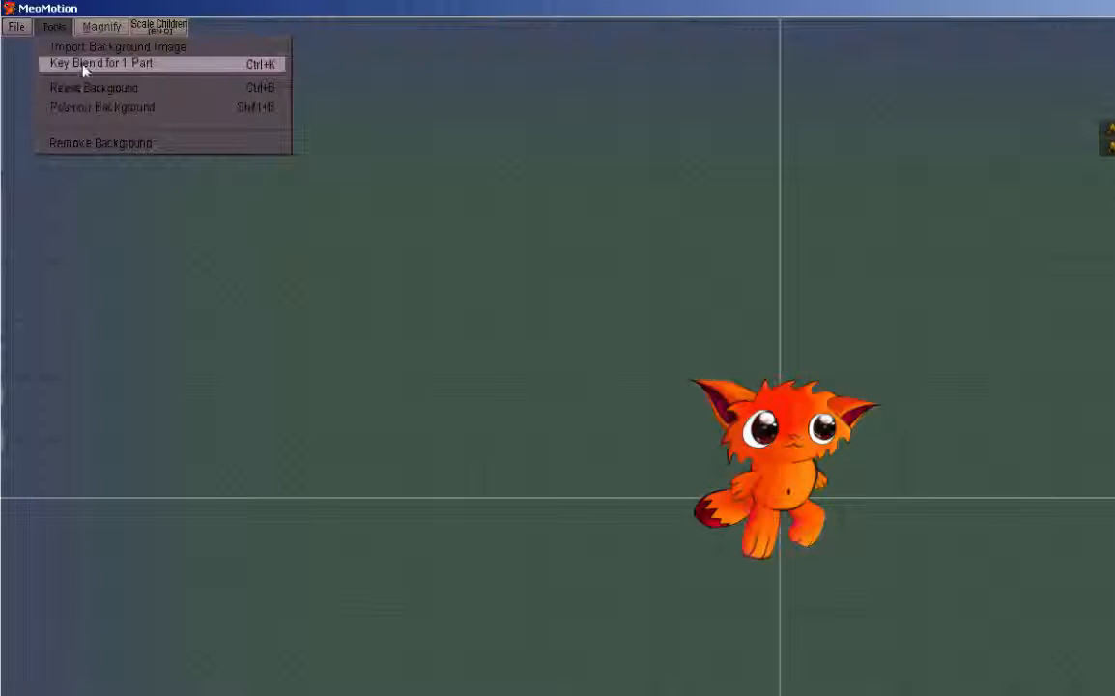
{"action": "left_click", "coordinate": [83, 63]}
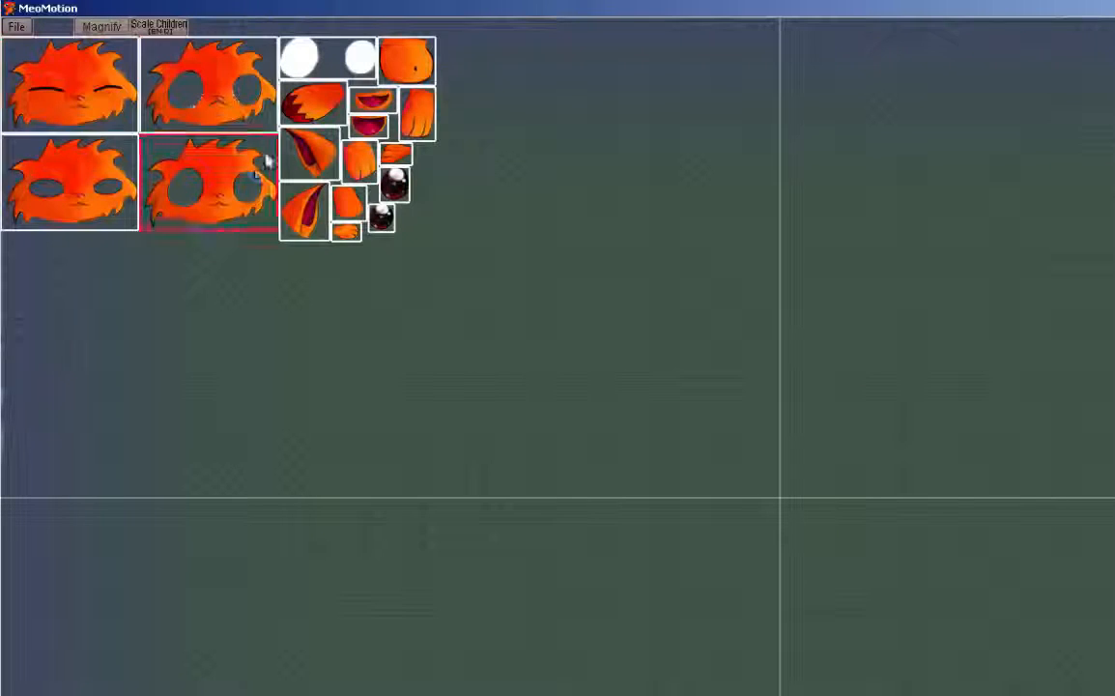
{"action": "left_click", "coordinate": [406, 62]}
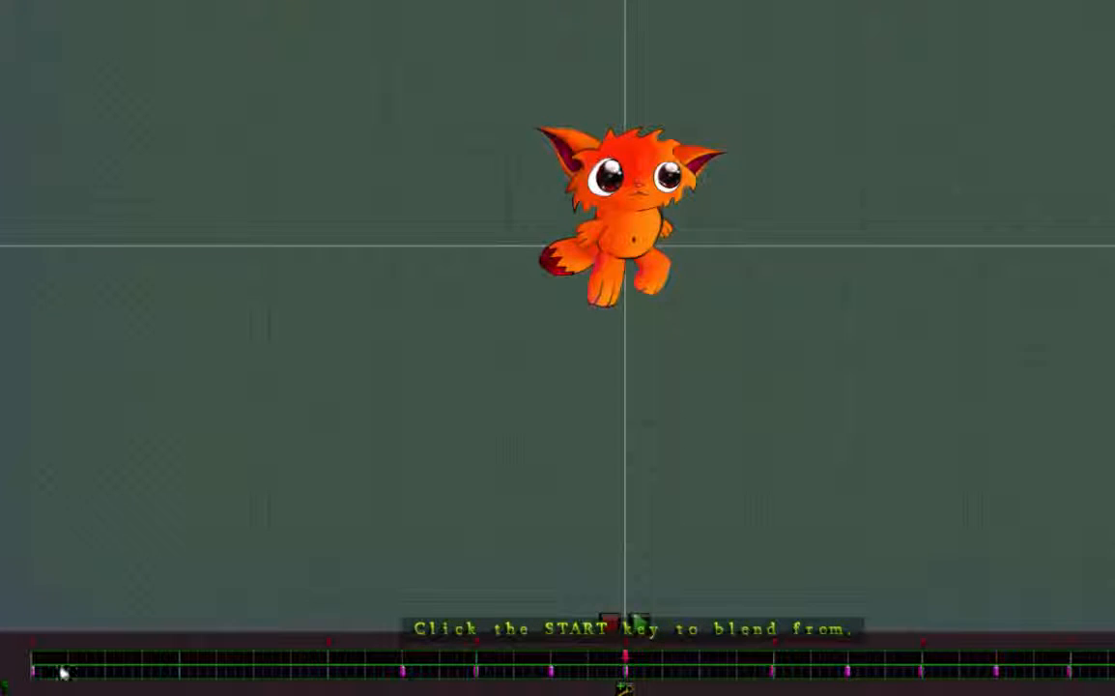
{"action": "left_click", "coordinate": [35, 675]}
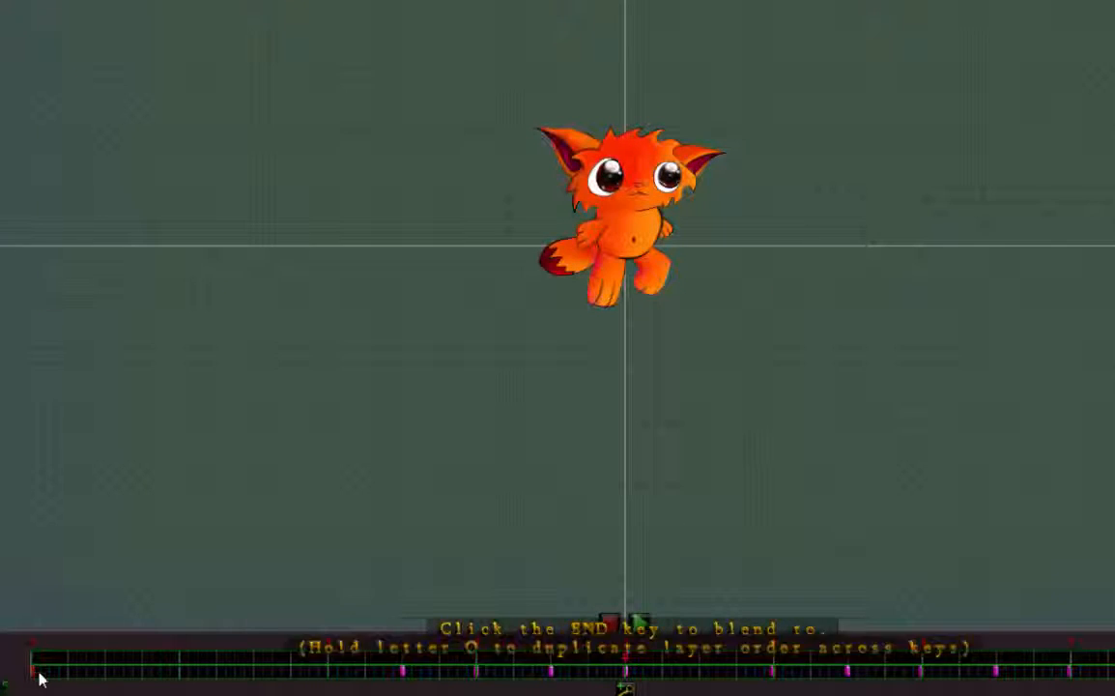
{"action": "left_click", "coordinate": [628, 675]}
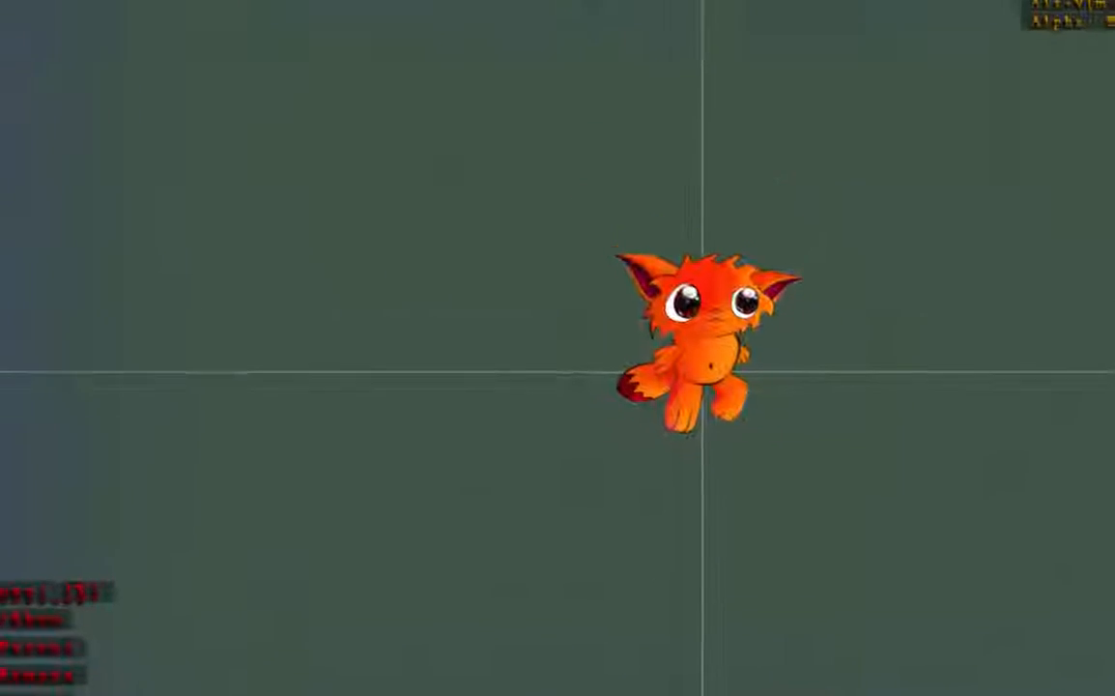
- Blend the torso from the centre key to the last key with Key Blend for 1 Part and play the result
{"action": "left_click", "coordinate": [62, 31]}
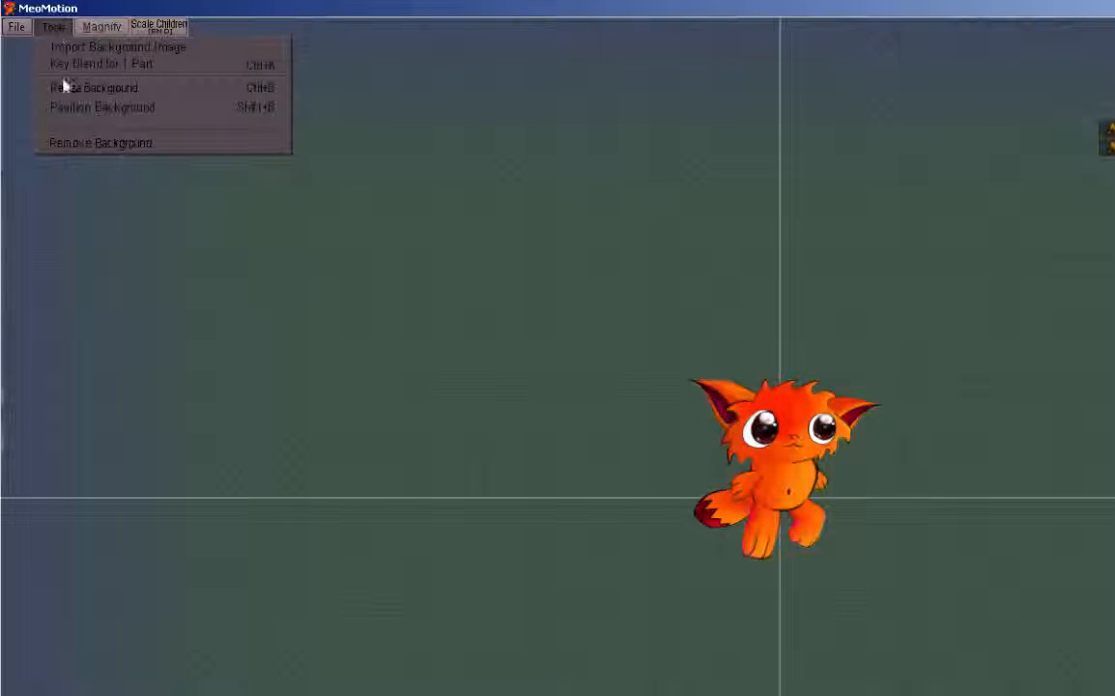
{"action": "left_click", "coordinate": [65, 63]}
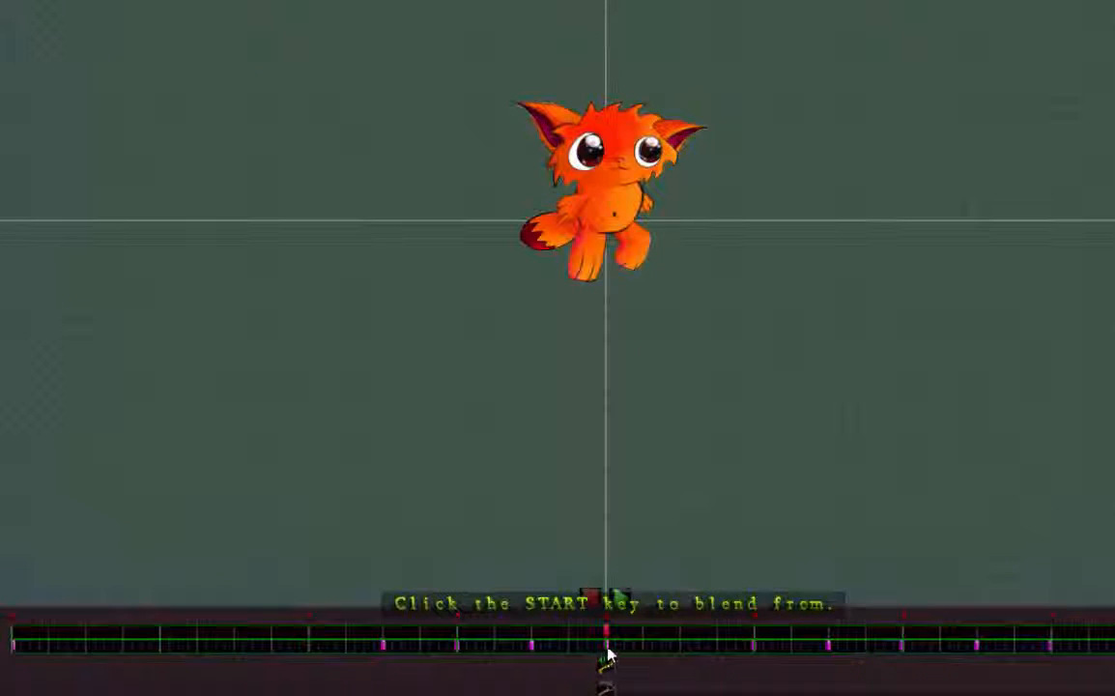
{"action": "left_click", "coordinate": [609, 657]}
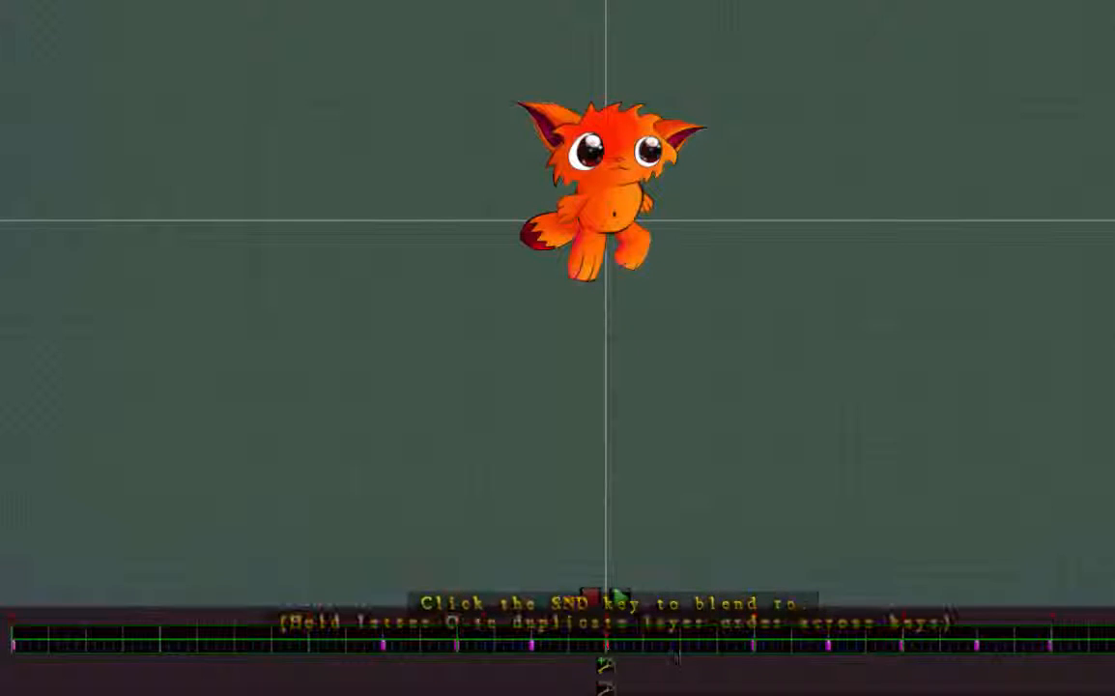
{"action": "left_click", "coordinate": [1054, 657]}
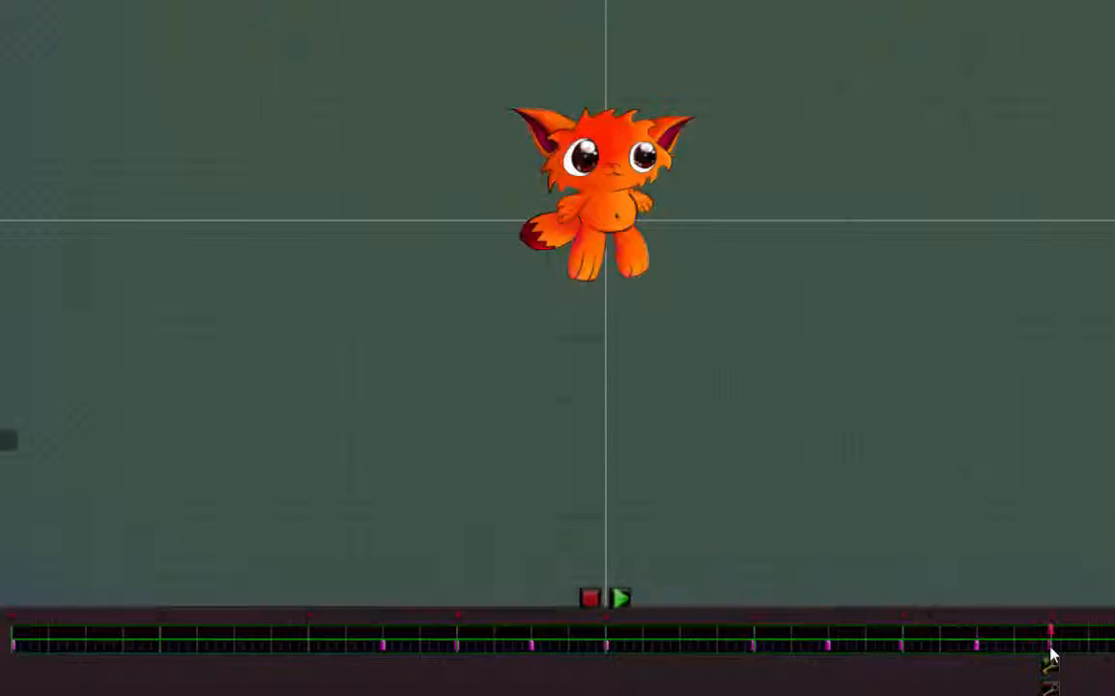
{"action": "left_click", "coordinate": [620, 599]}
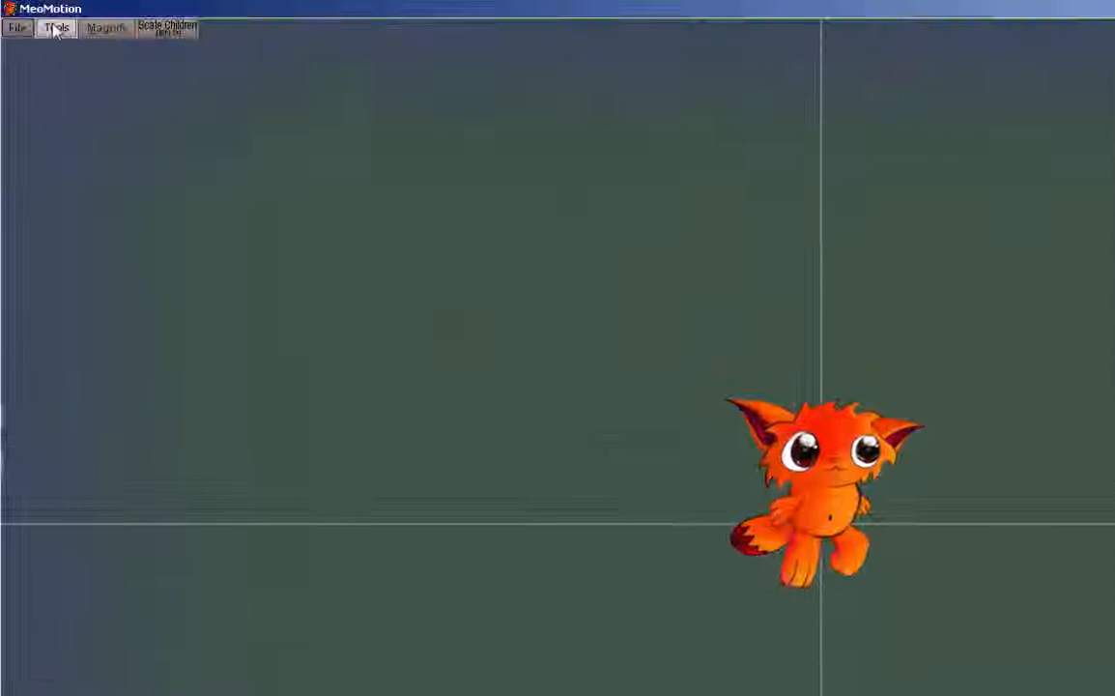
- Apply Key Blend for 1 Part to the neutral-mouthed, open-eyed head from the first key to the centre key
{"action": "left_click", "coordinate": [54, 29]}
{"action": "left_click", "coordinate": [67, 68]}
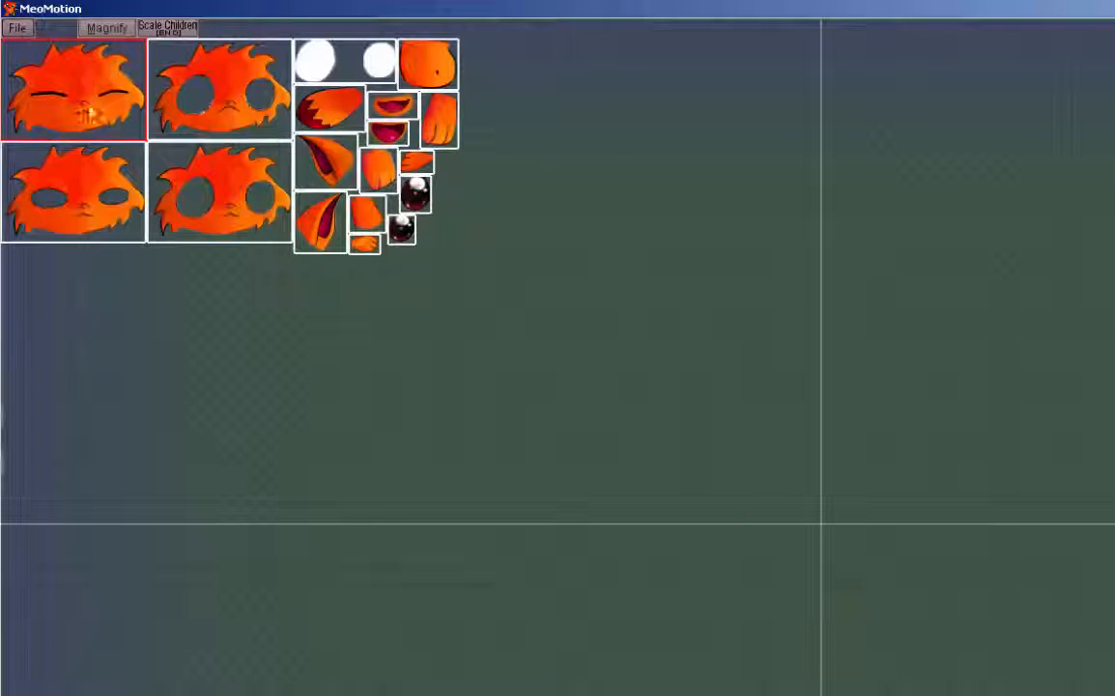
{"action": "left_click", "coordinate": [225, 171]}
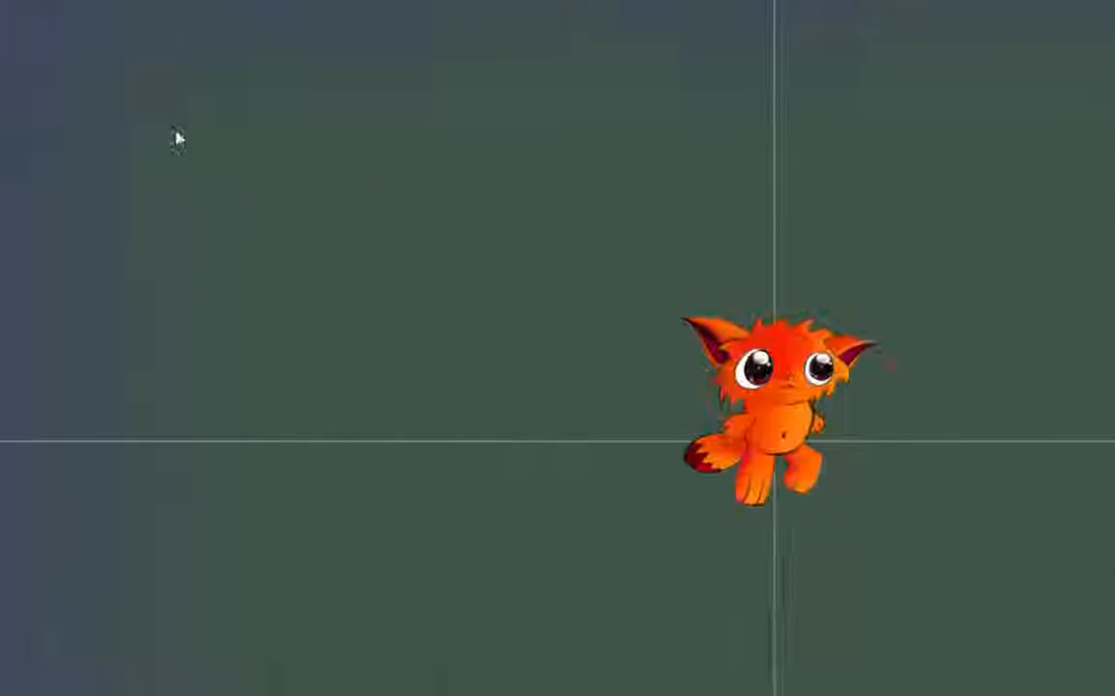
{"action": "left_click", "coordinate": [21, 664]}
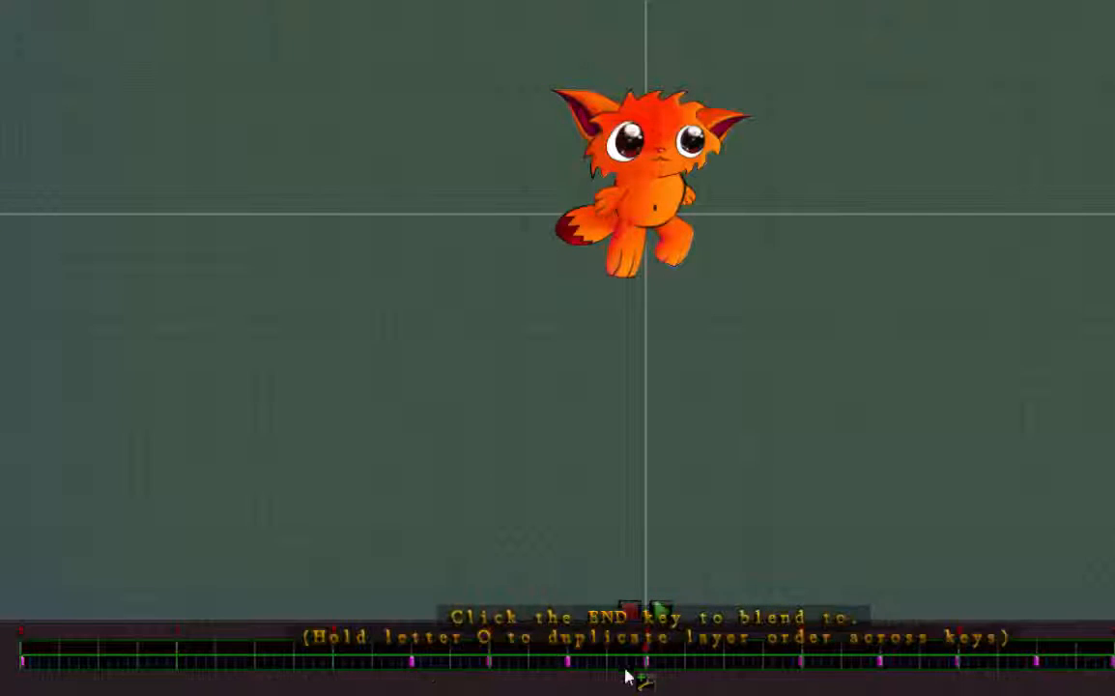
{"action": "left_click", "coordinate": [647, 665]}
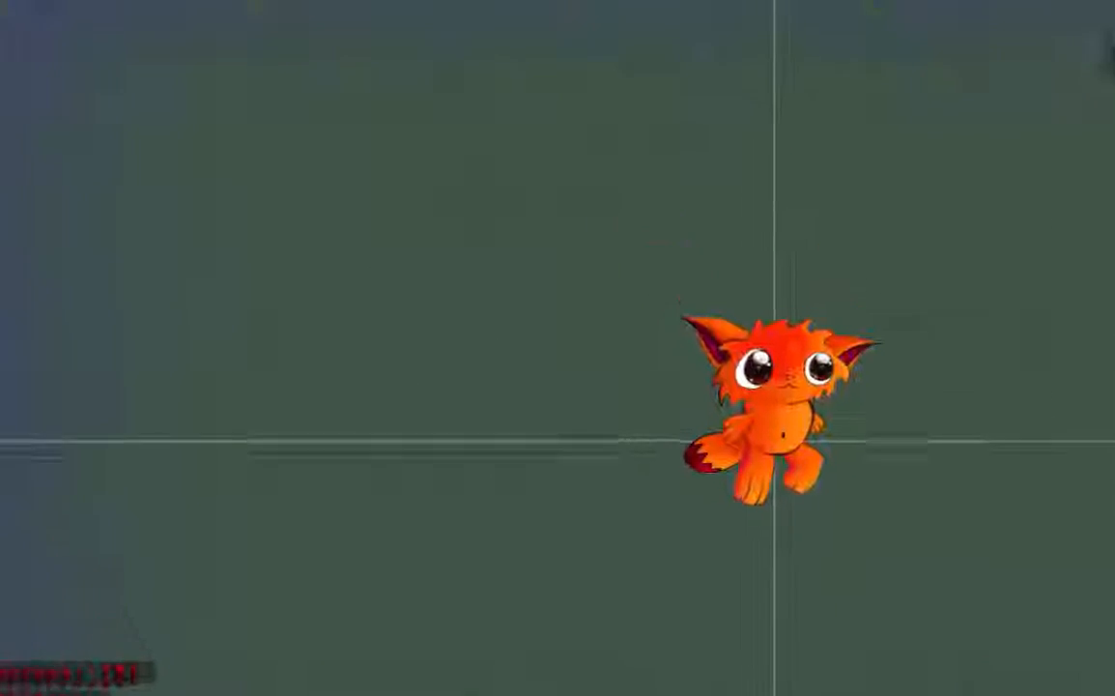
- Blend the neutral-mouthed, open-eyed head from the centre key to the last key and play the animation
{"action": "left_click", "coordinate": [57, 29]}
{"action": "left_click", "coordinate": [70, 67]}
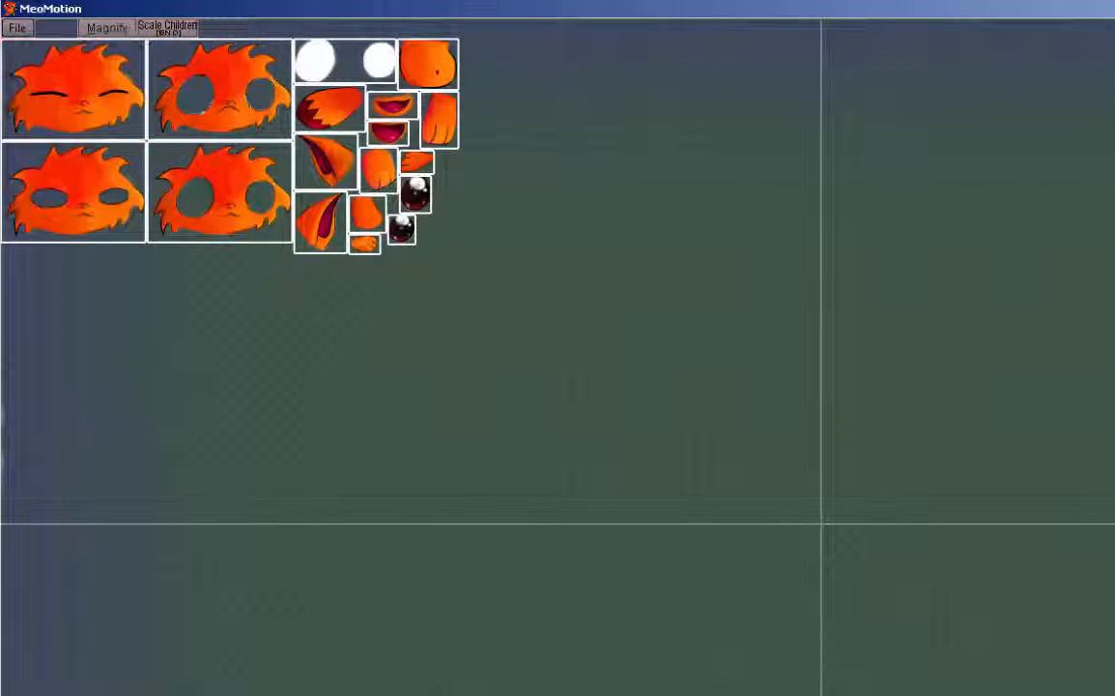
{"action": "left_click", "coordinate": [214, 201]}
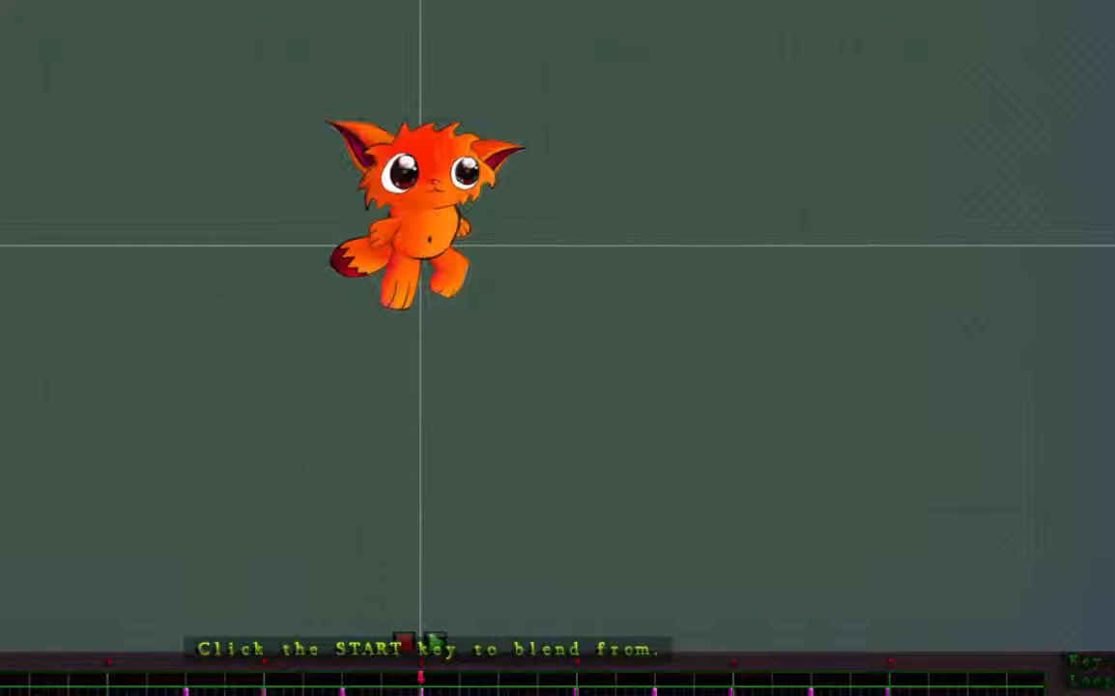
{"action": "left_click", "coordinate": [421, 686]}
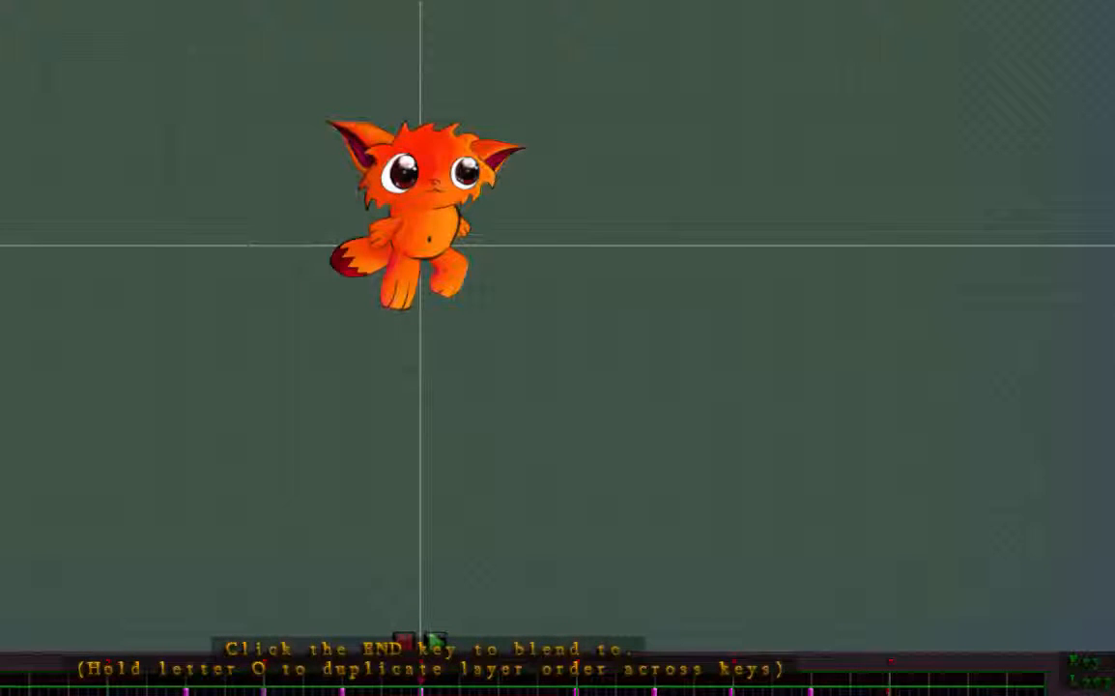
{"action": "left_click", "coordinate": [888, 687]}
{"action": "left_click", "coordinate": [437, 646]}
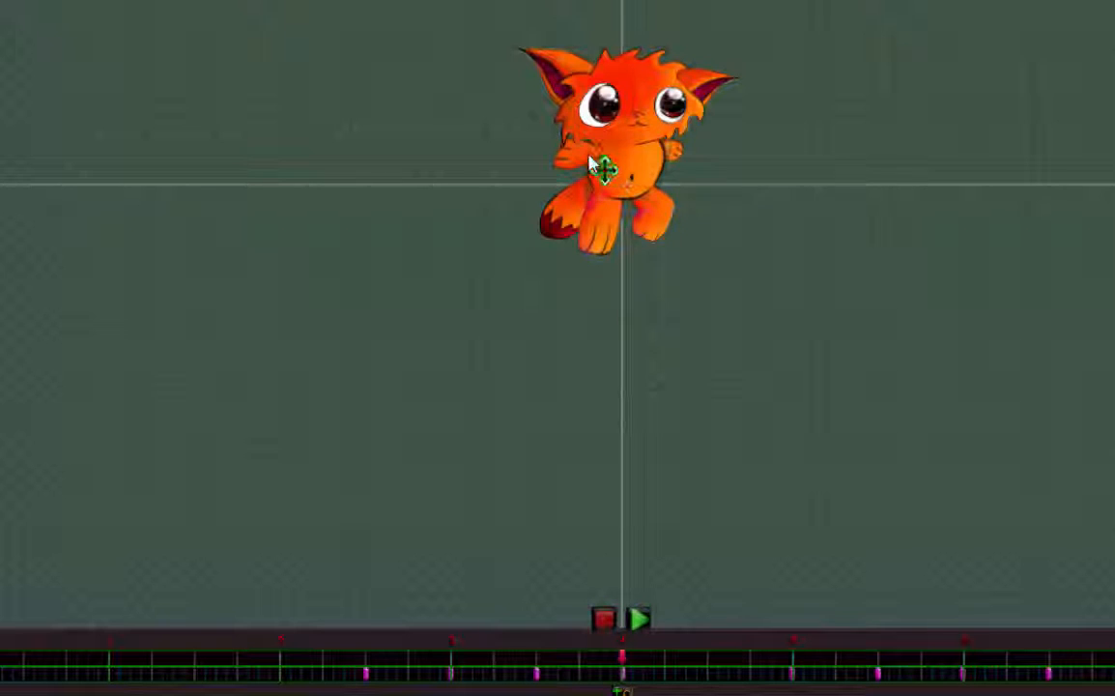
- Pick another reposed part and blend it from the first key to the centre key
{"action": "key", "text": "Tab"}
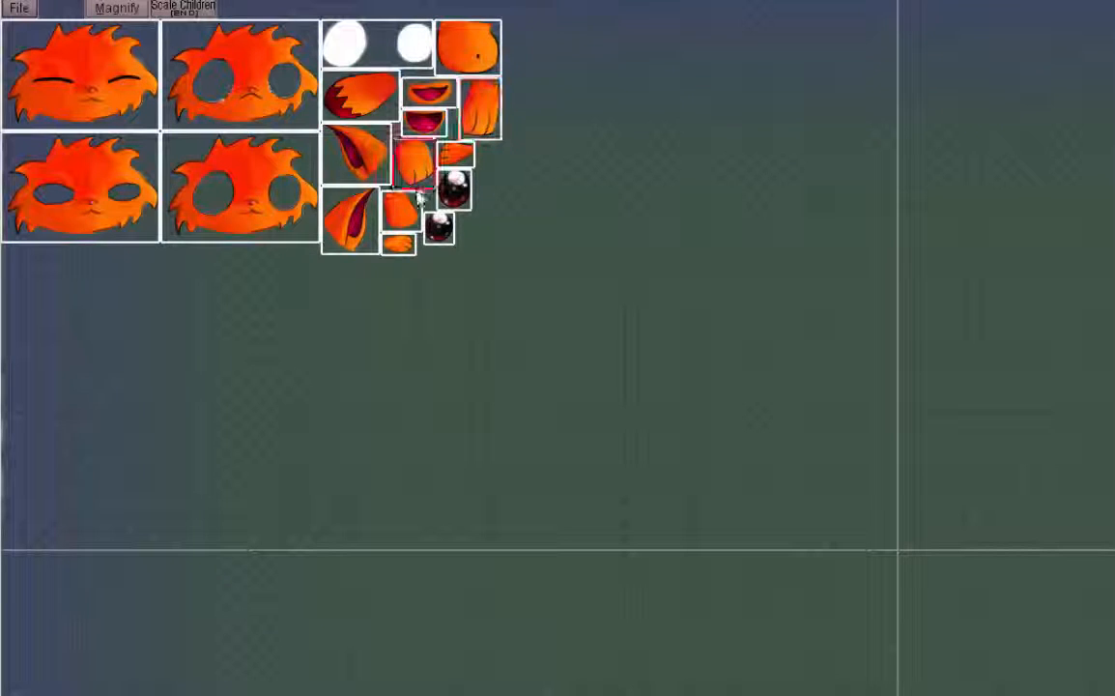
{"action": "key", "text": "Tab"}
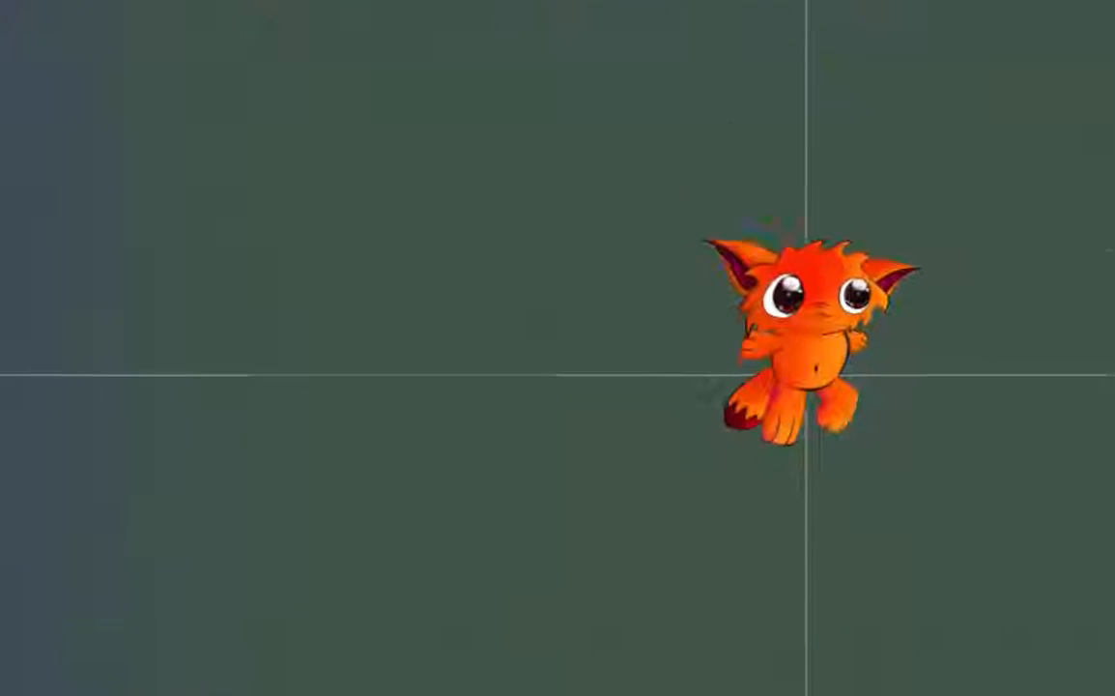
{"action": "key", "text": "b"}
{"action": "left_click", "coordinate": [23, 672]}
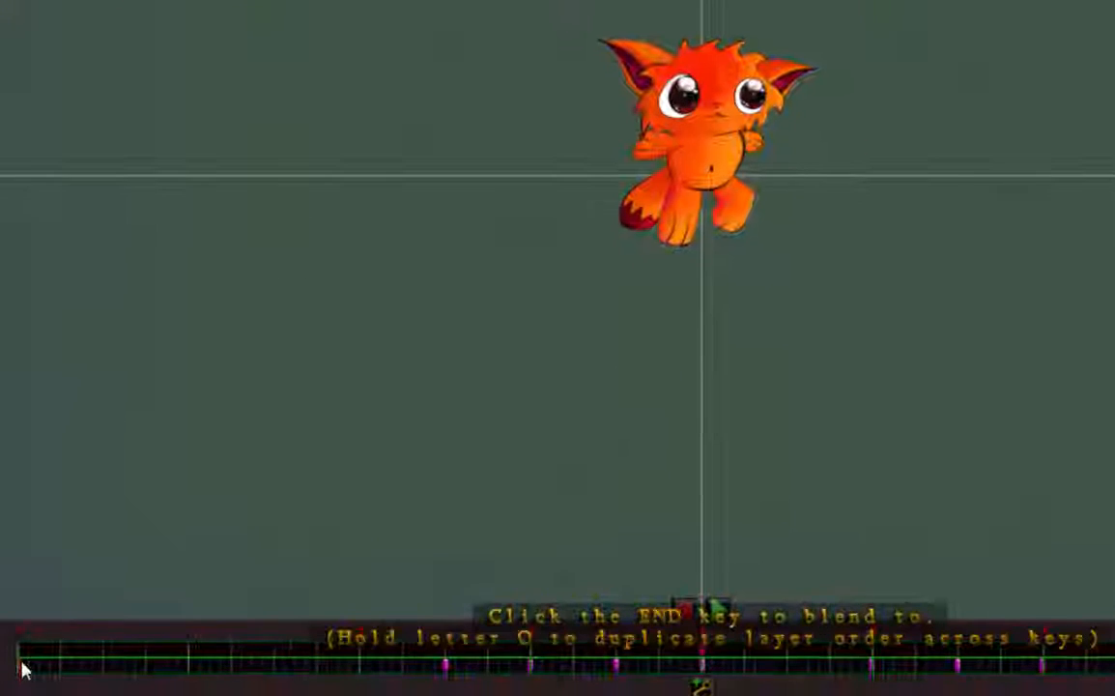
{"action": "left_click", "coordinate": [703, 666]}
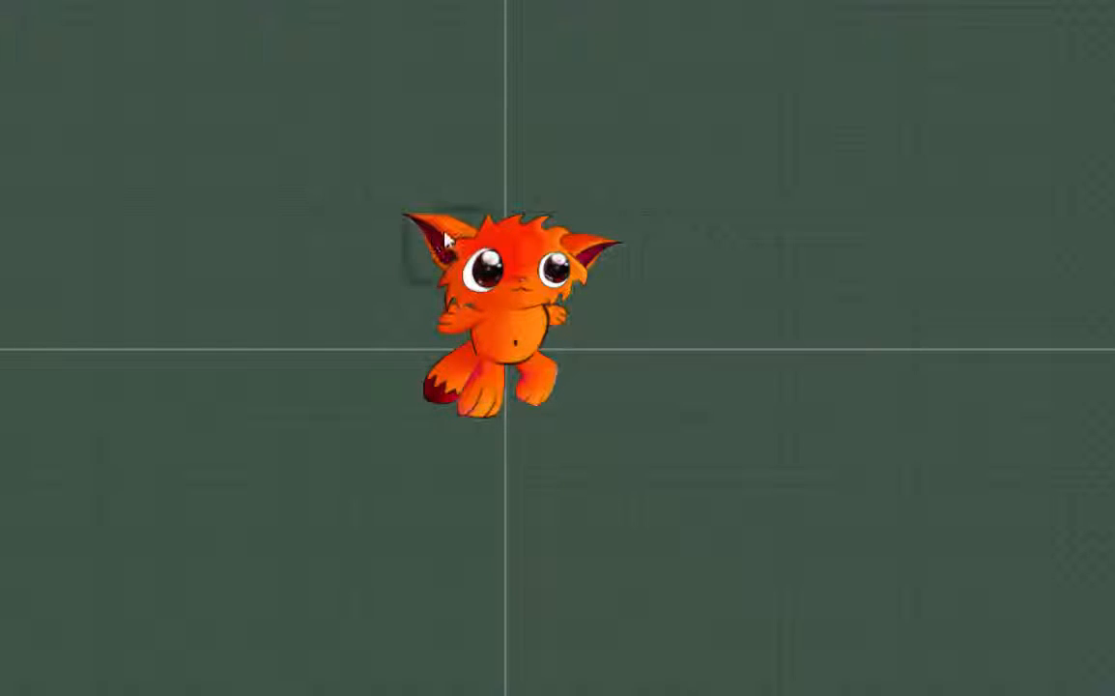
- Reshape the left ear at the centre key with vertex animation, moving its upper inner vertex up and lowering its tip vertex
{"action": "key", "text": "Tab"}
{"action": "left_click", "coordinate": [220, 155]}
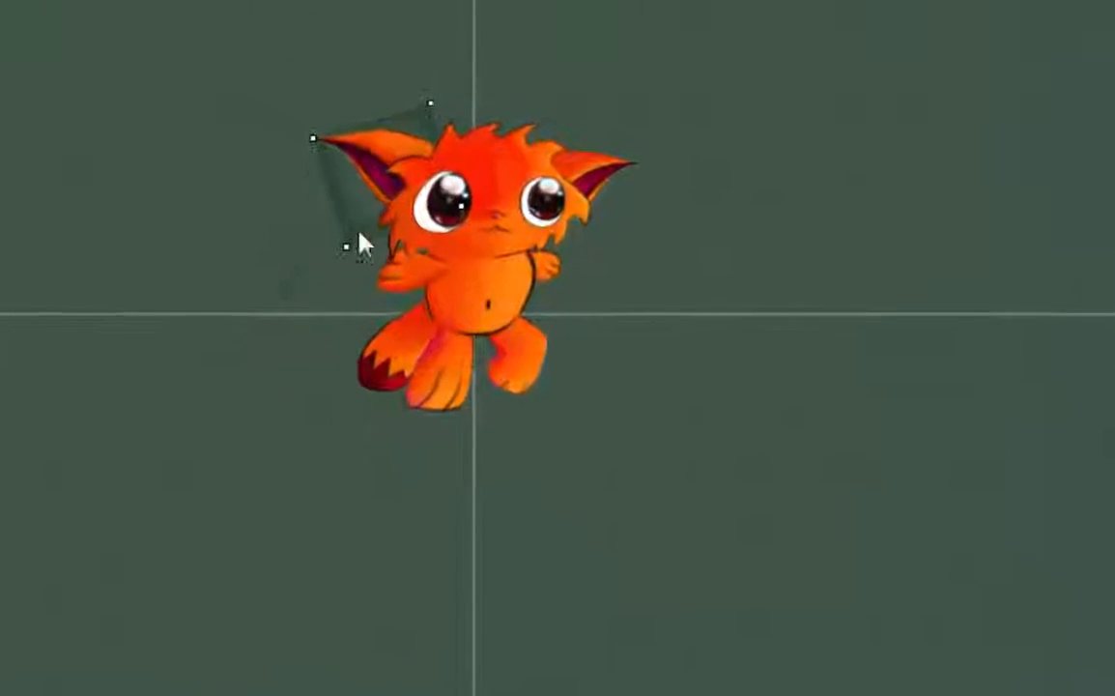
{"action": "mouse_move", "coordinate": [423, 102]}
{"action": "left_mouse_down"}
{"action": "mouse_move", "coordinate": [410, 108]}
{"action": "mouse_move", "coordinate": [423, 113]}
{"action": "left_mouse_up"}
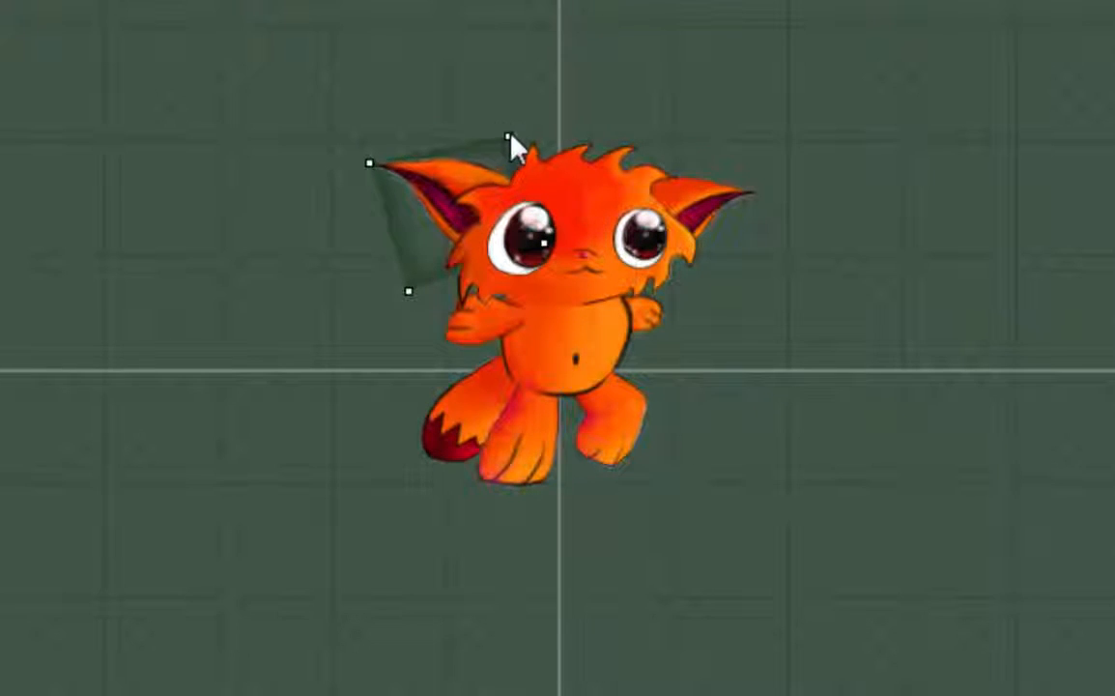
{"action": "left_click_drag", "start_coordinate": [510, 136], "coordinate": [516, 126]}
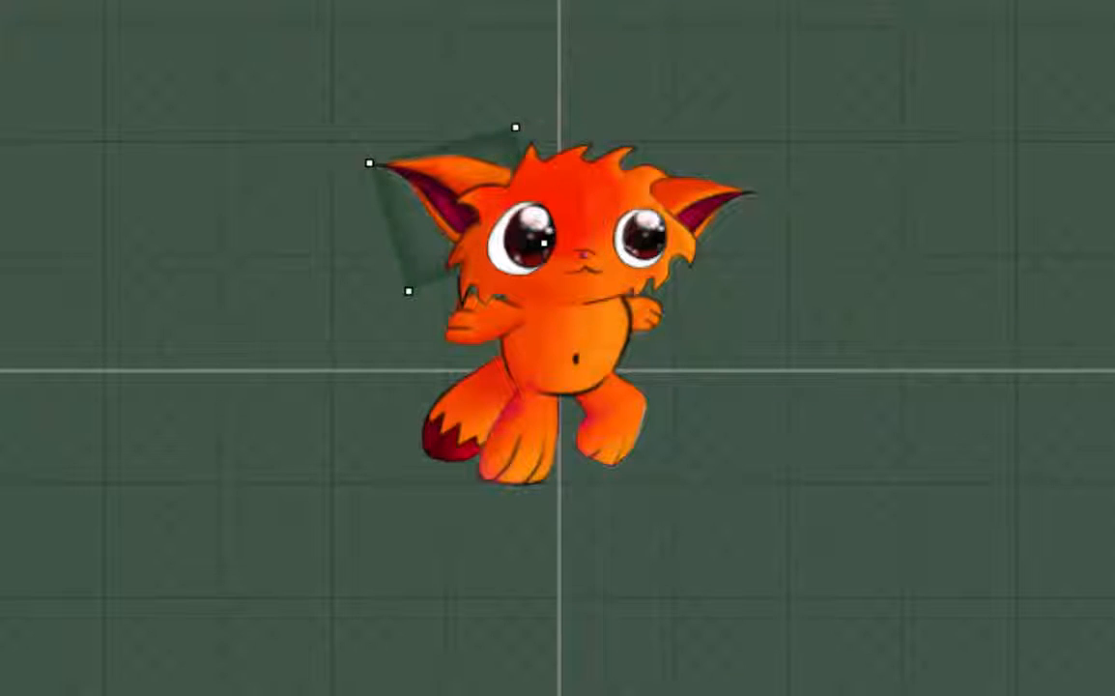
{"action": "left_click_drag", "start_coordinate": [369, 163], "coordinate": [364, 174]}
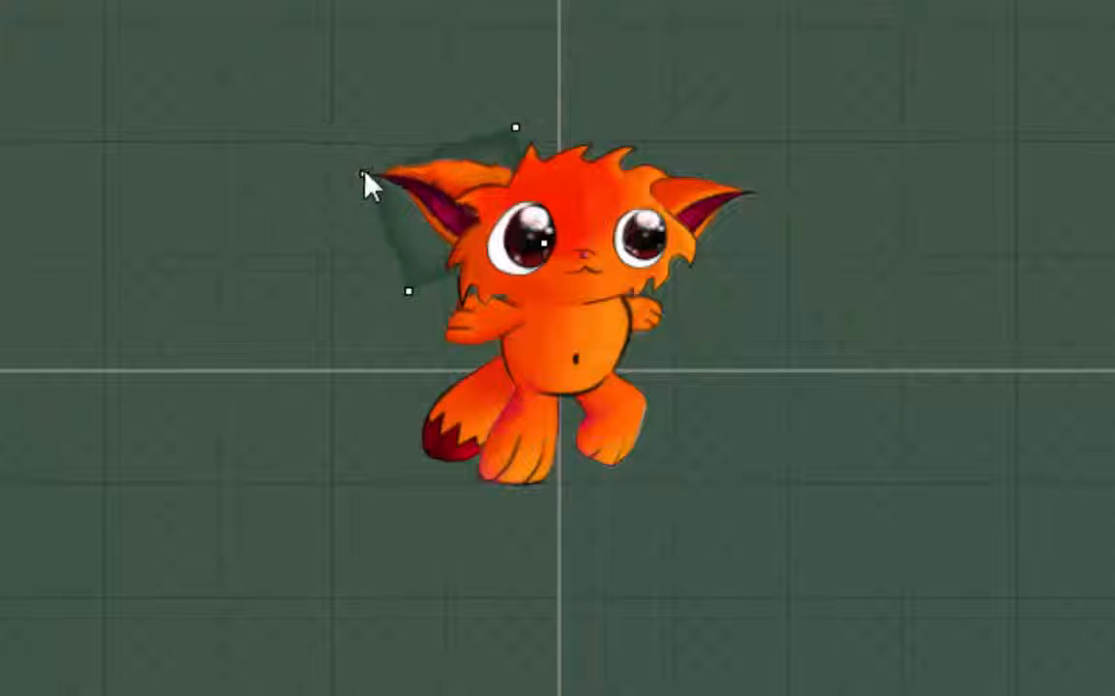
{"action": "key", "text": "Escape"}
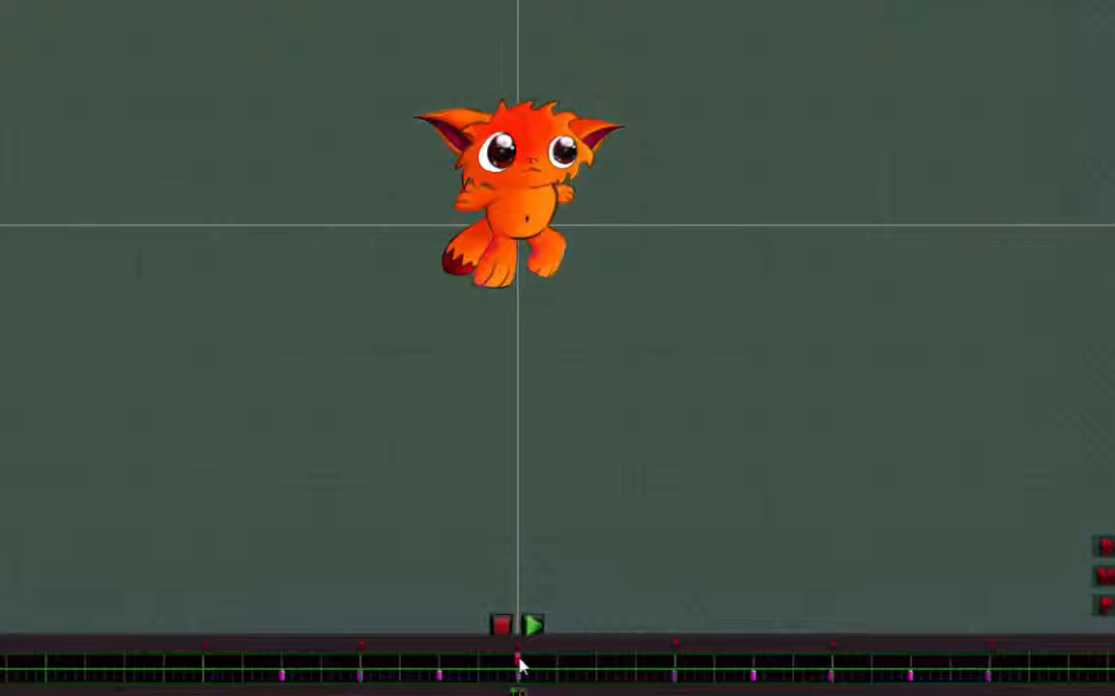
- Reshape the left ear at the open-mouthed key with vertex animation, pulling its tip vertex slightly outward, and finish the vertex edit
{"action": "mouse_move", "coordinate": [616, 660]}
{"action": "left_mouse_down"}
{"action": "mouse_move", "coordinate": [796, 667]}
{"action": "mouse_move", "coordinate": [754, 674]}
{"action": "mouse_move", "coordinate": [833, 667]}
{"action": "left_mouse_up"}
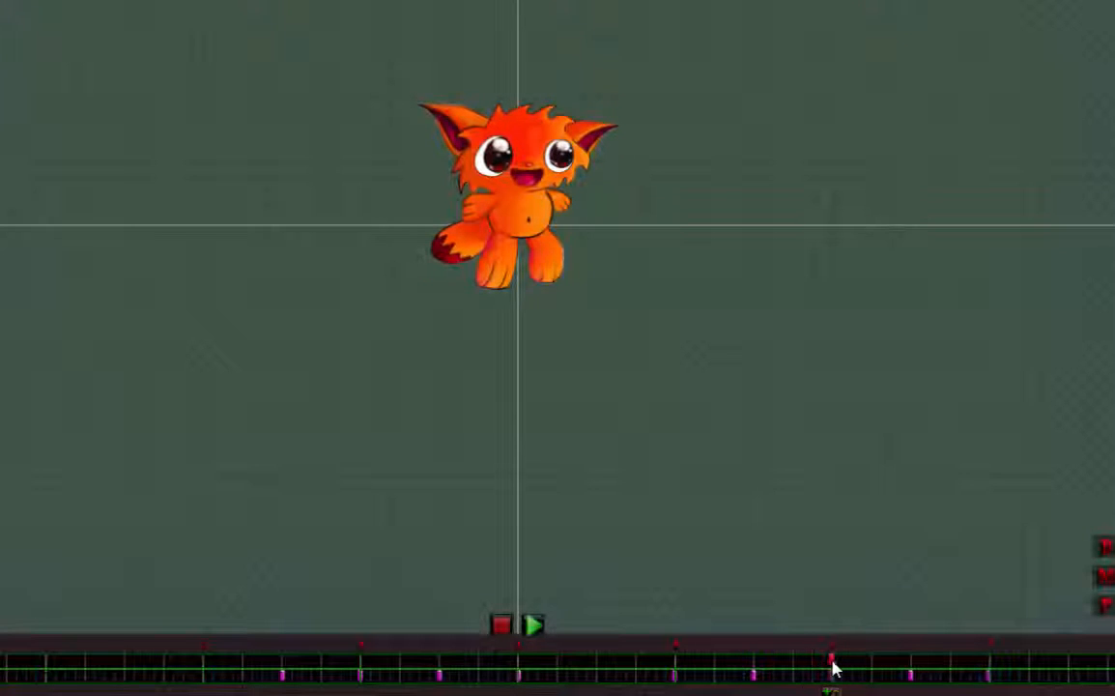
{"action": "left_click", "coordinate": [457, 113]}
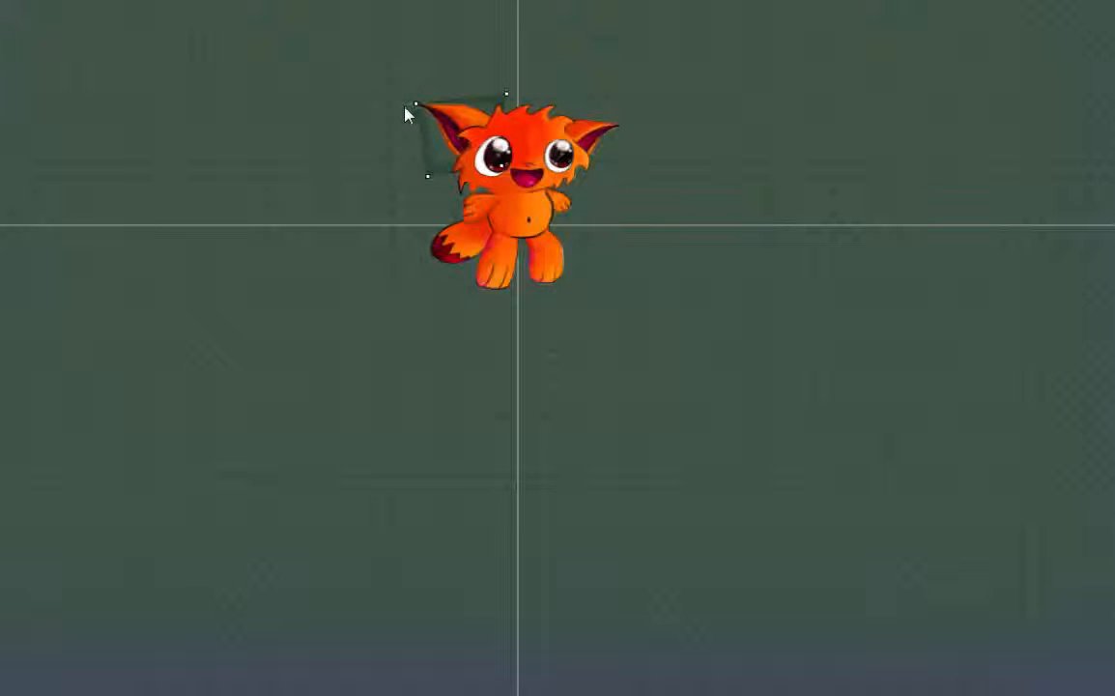
{"action": "left_click_drag", "start_coordinate": [417, 104], "coordinate": [403, 103]}
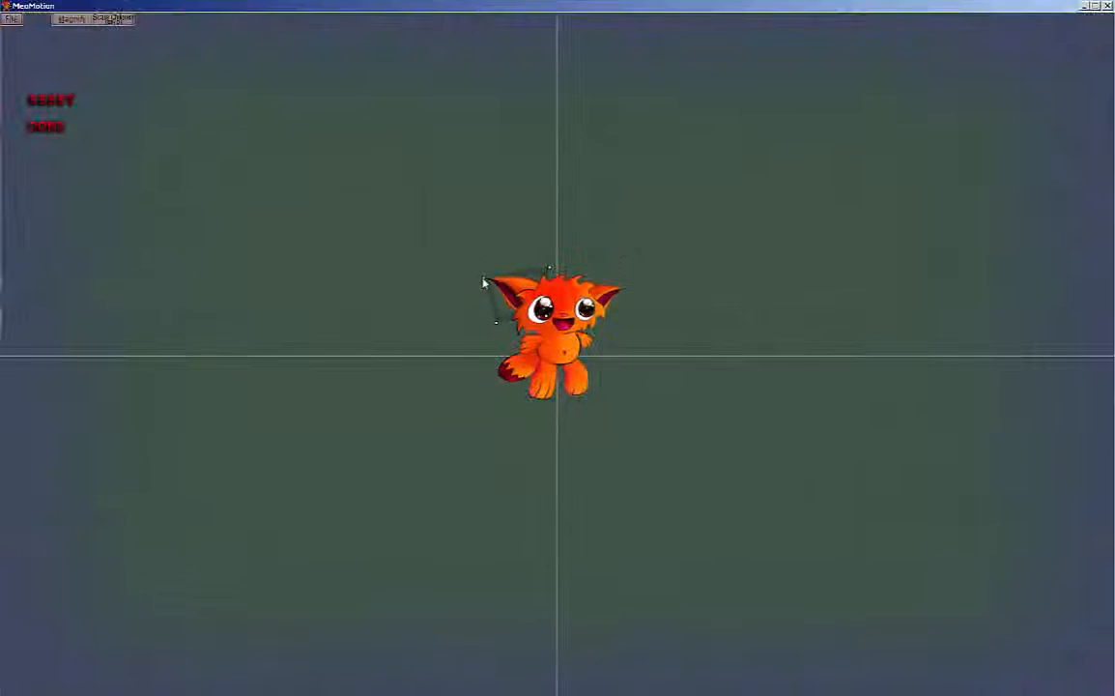
{"action": "left_click_drag", "start_coordinate": [482, 277], "coordinate": [486, 275]}
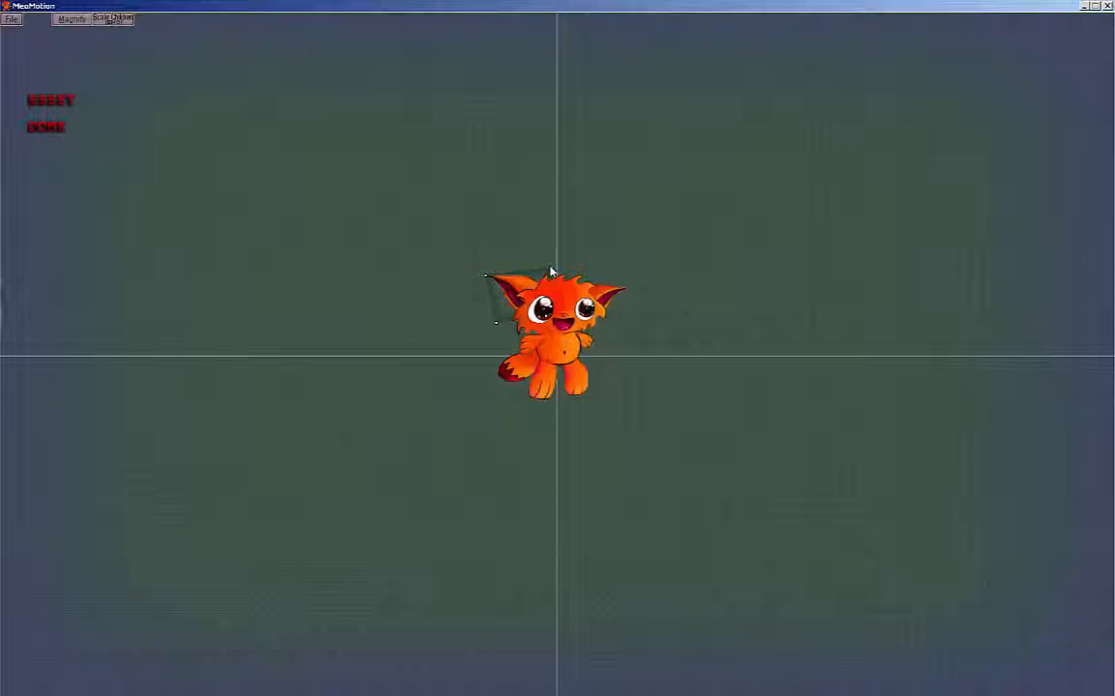
{"action": "left_click", "coordinate": [39, 126]}
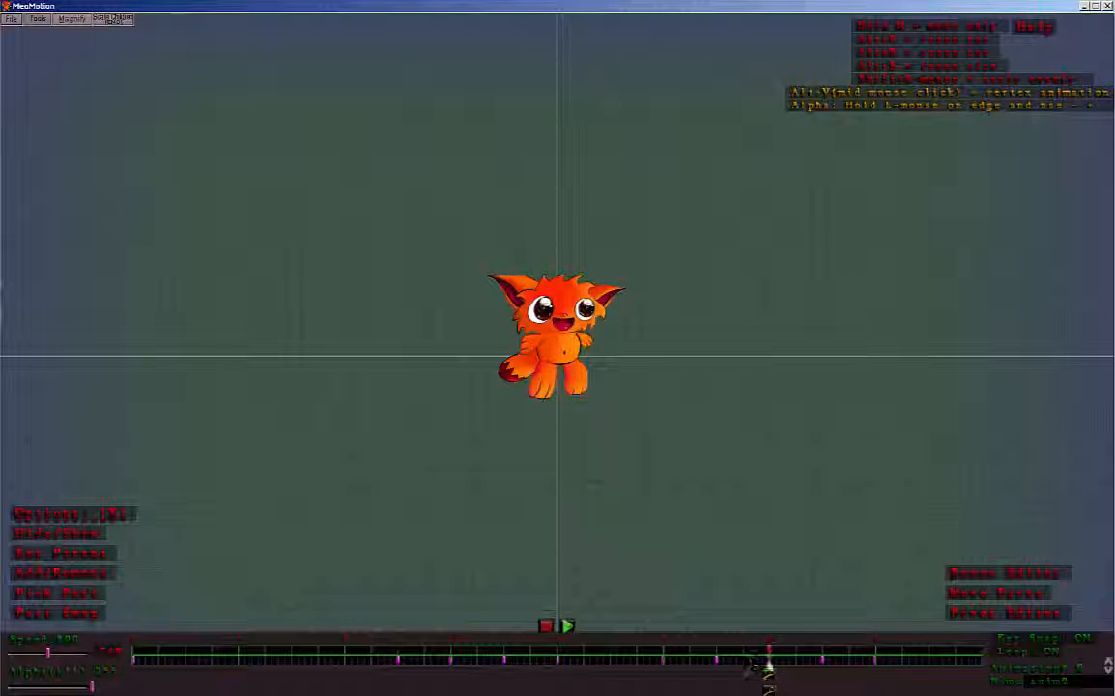
- Isolate the left ear with Pick Part, go back to the earlier neutral-mouthed key on the timeline, and end the isolation
{"action": "left_click", "coordinate": [33, 593]}
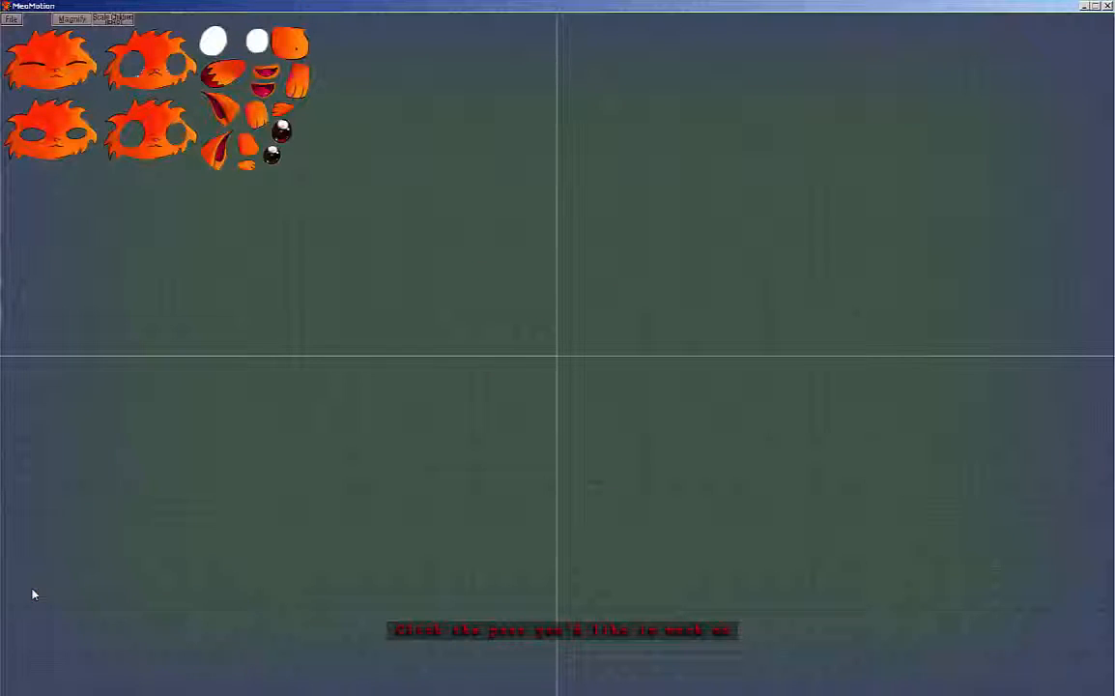
{"action": "left_click", "coordinate": [228, 116]}
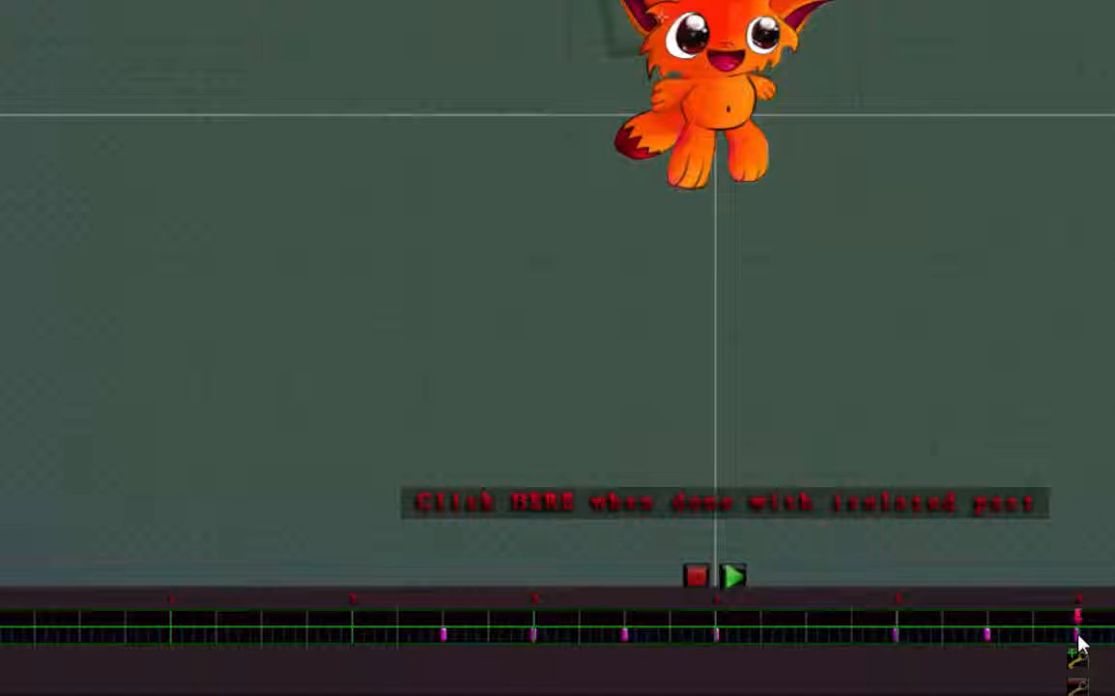
{"action": "mouse_move", "coordinate": [1080, 646]}
{"action": "left_mouse_down"}
{"action": "mouse_move", "coordinate": [403, 646]}
{"action": "mouse_move", "coordinate": [450, 645]}
{"action": "left_mouse_up"}
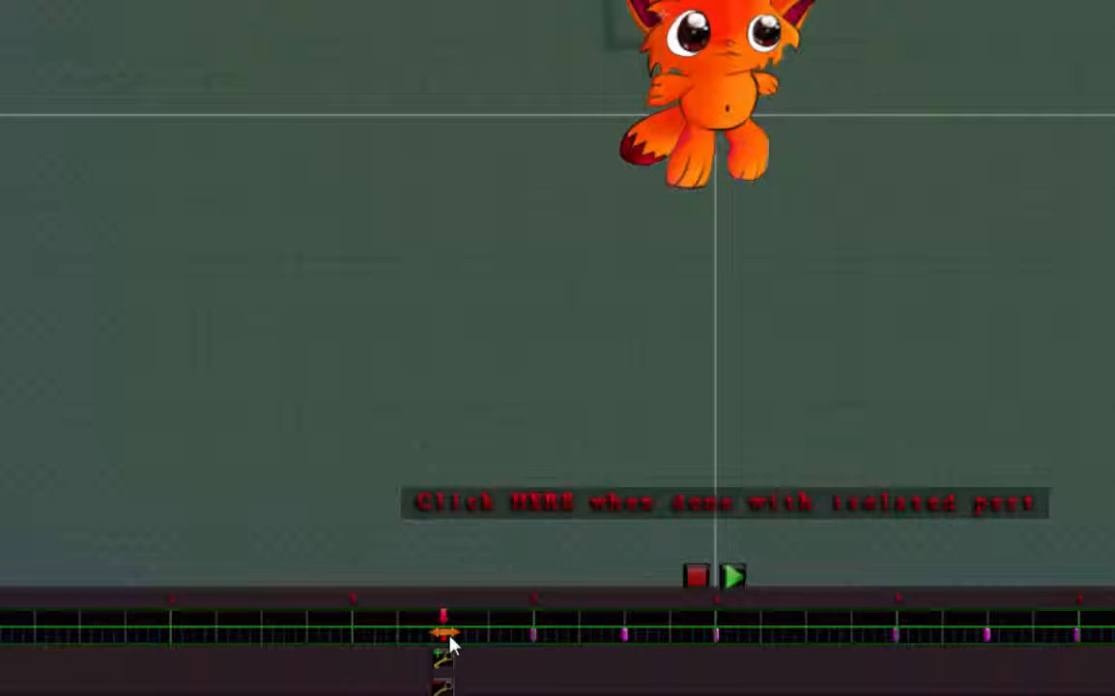
{"action": "left_click", "coordinate": [684, 506]}
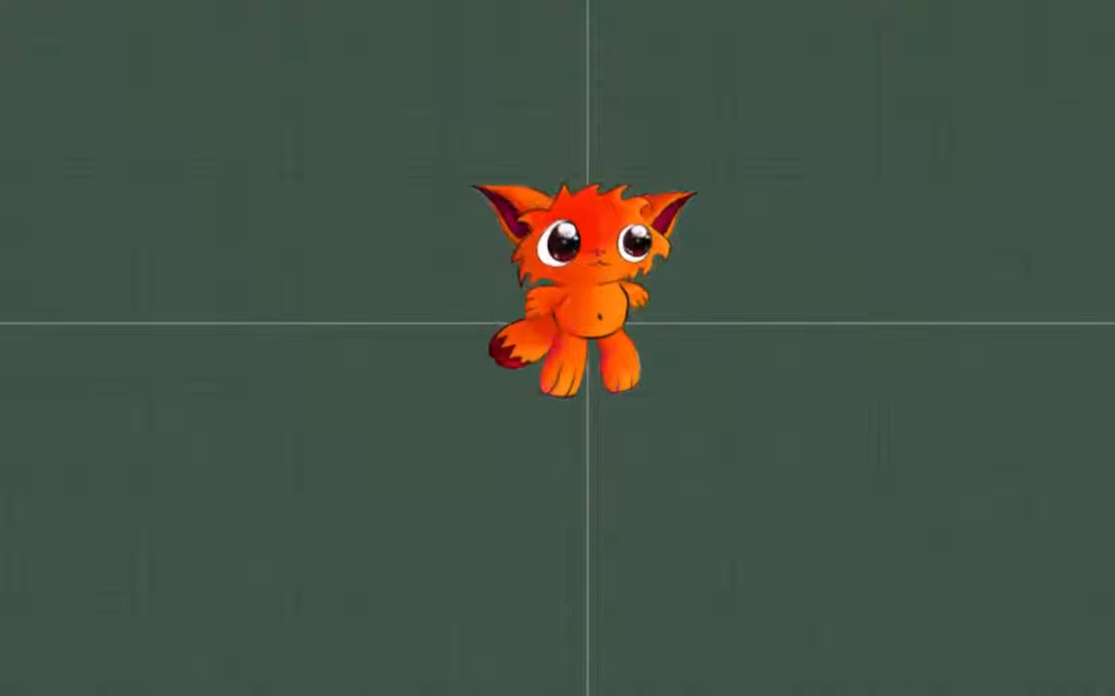
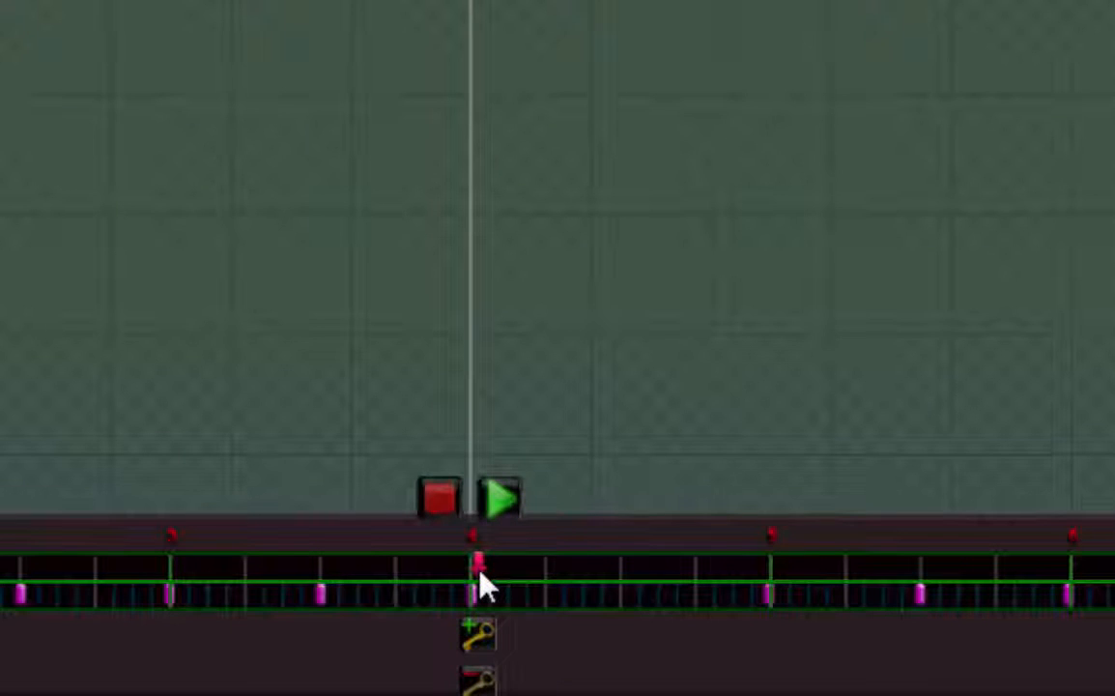
- Play and stop the CrazyTap animation, scrub between keys with Key Snap off, and switch Key Snap on
{"action": "mouse_move", "coordinate": [481, 584]}
{"action": "left_mouse_down"}
{"action": "mouse_move", "coordinate": [493, 587]}
{"action": "mouse_move", "coordinate": [480, 585]}
{"action": "left_mouse_up"}
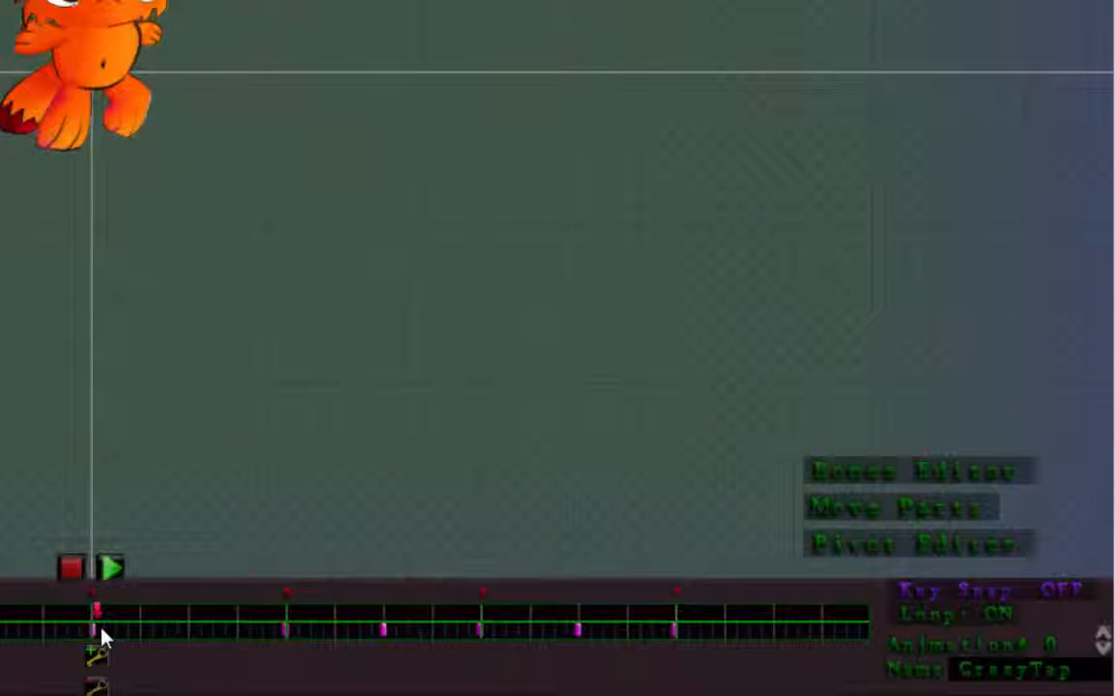
{"action": "left_click", "coordinate": [110, 568]}
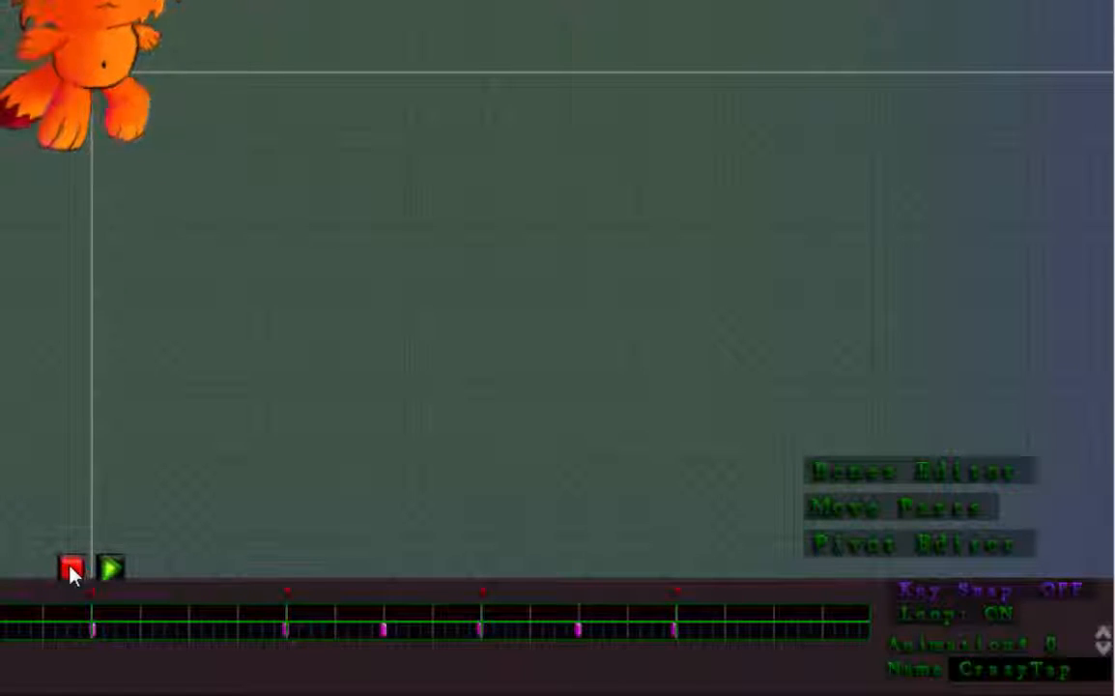
{"action": "left_click", "coordinate": [71, 570]}
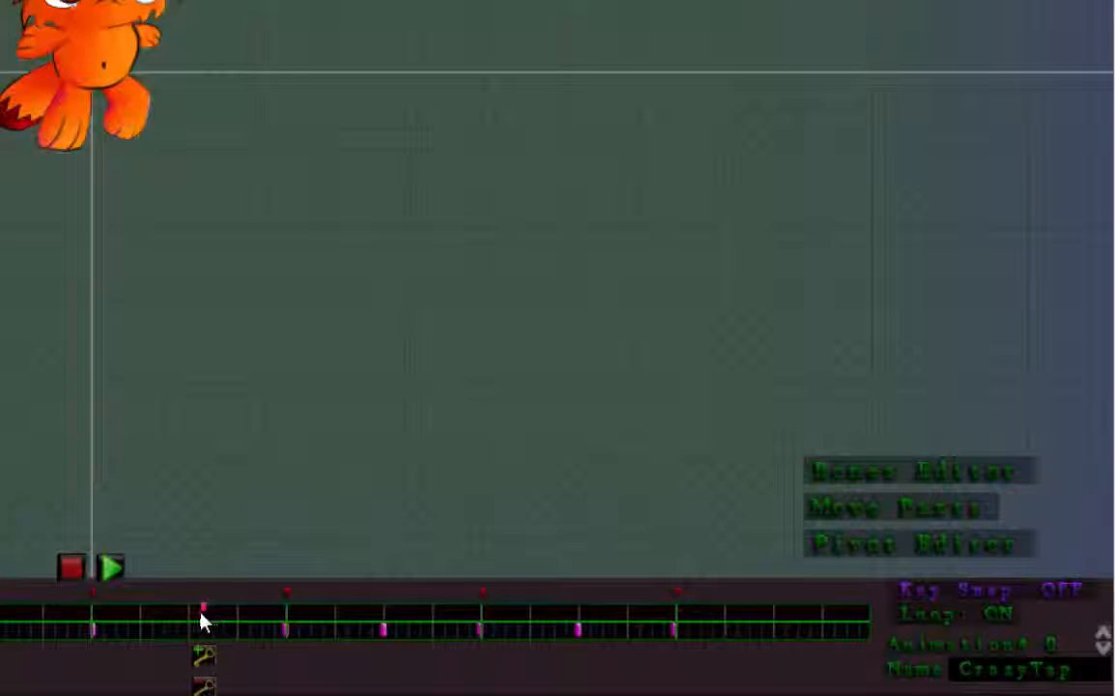
{"action": "left_click_drag", "start_coordinate": [202, 622], "coordinate": [208, 625]}
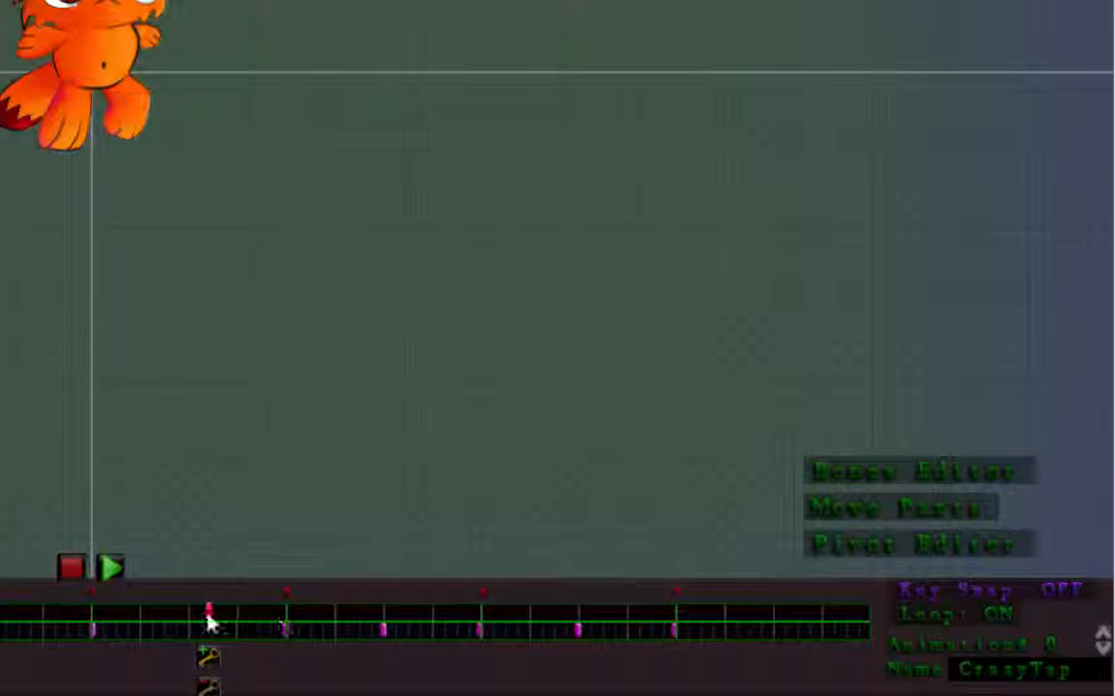
{"action": "left_click_drag", "start_coordinate": [209, 619], "coordinate": [205, 624]}
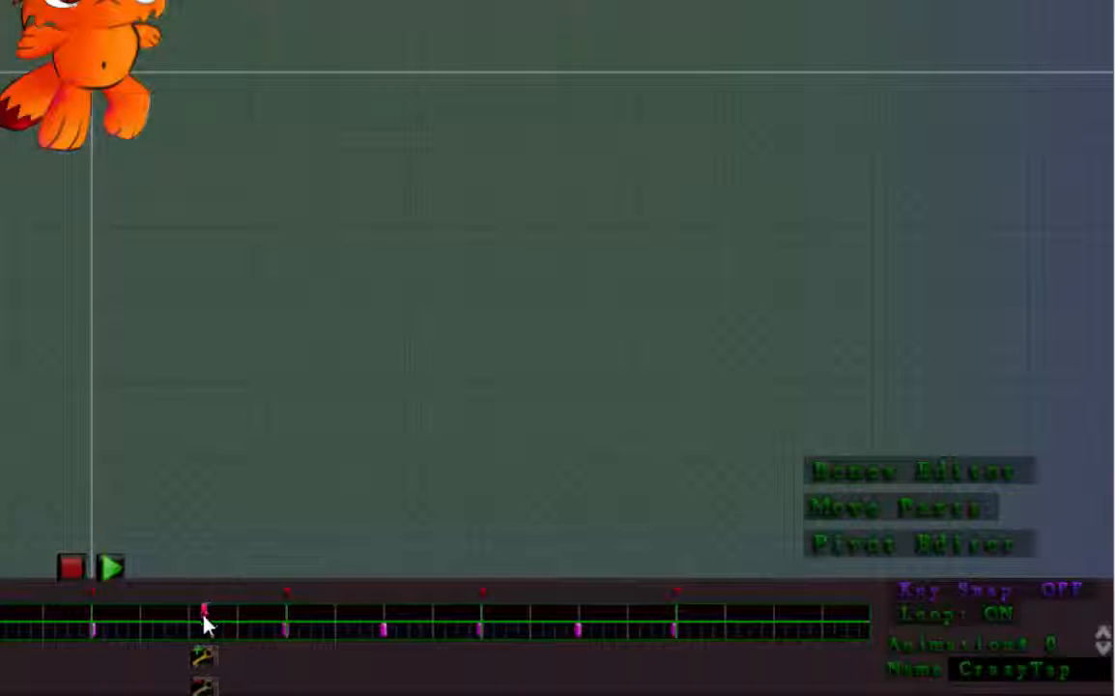
{"action": "left_click", "coordinate": [1047, 591]}
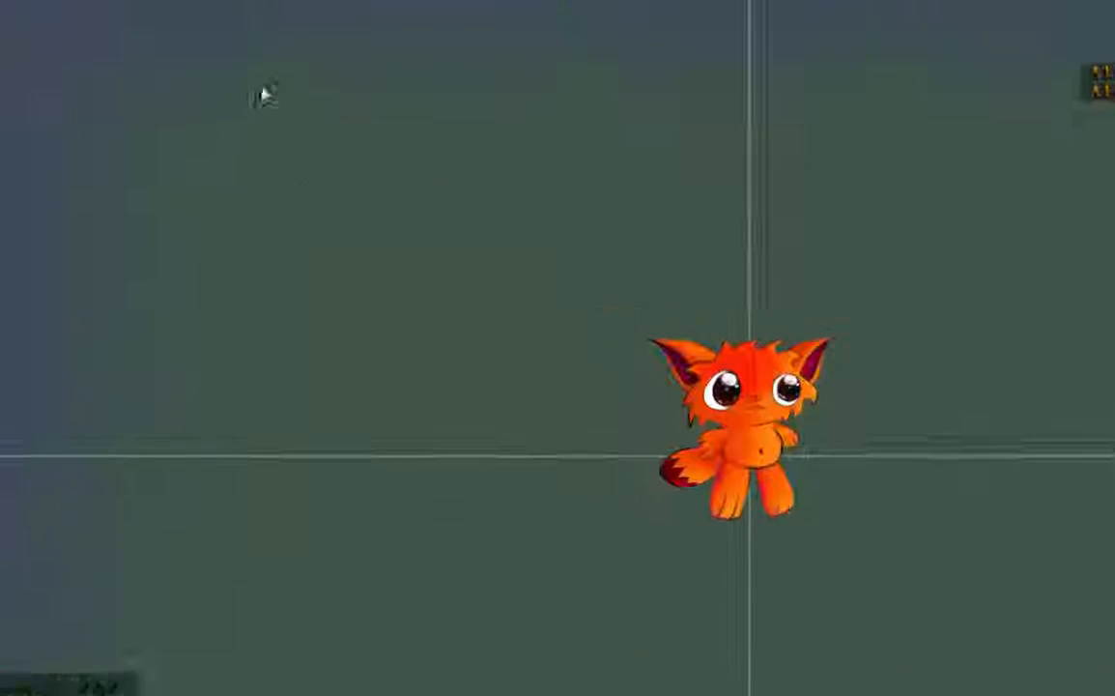
- Toggle the Scale Children option and try a small adjustment on the fox's lower body
{"action": "left_click", "coordinate": [116, 4]}
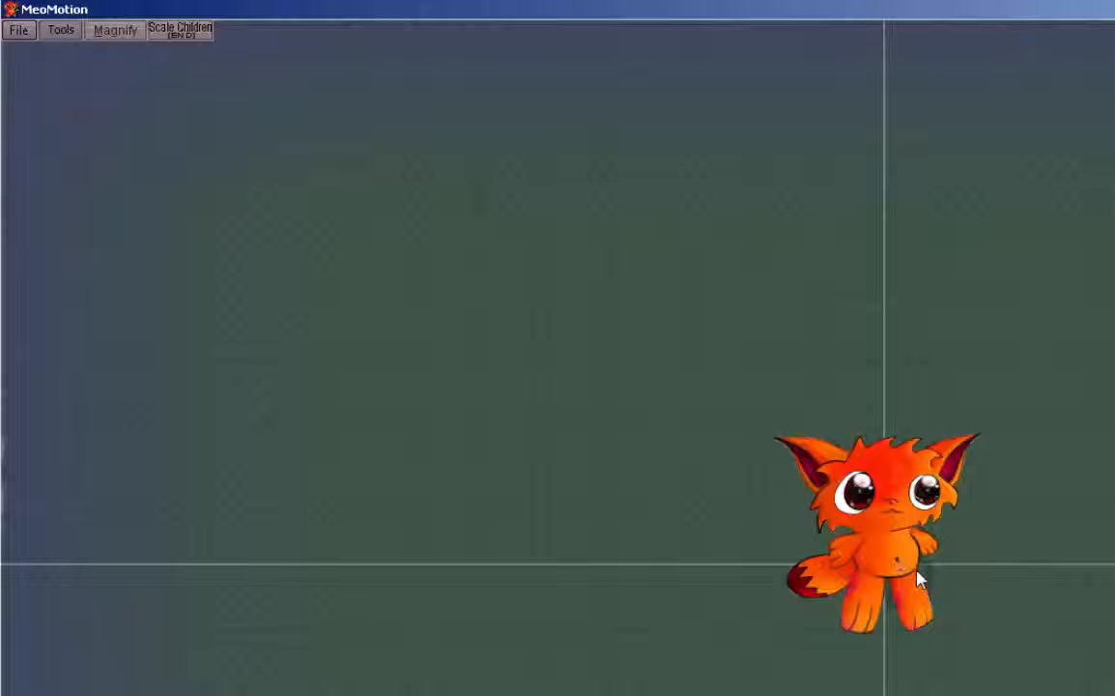
{"action": "left_click", "coordinate": [171, 27]}
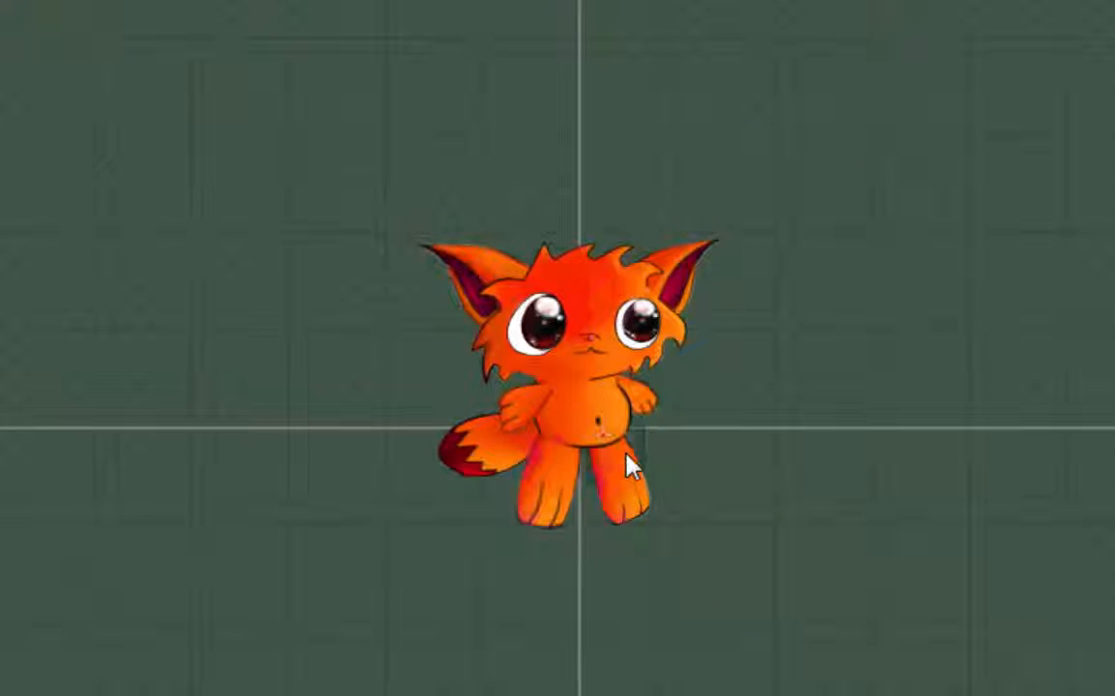
{"action": "mouse_move", "coordinate": [626, 454]}
{"action": "left_mouse_down"}
{"action": "mouse_move", "coordinate": [649, 430]}
{"action": "mouse_move", "coordinate": [627, 422]}
{"action": "mouse_move", "coordinate": [628, 449]}
{"action": "mouse_move", "coordinate": [645, 461]}
{"action": "mouse_move", "coordinate": [619, 450]}
{"action": "left_mouse_up"}
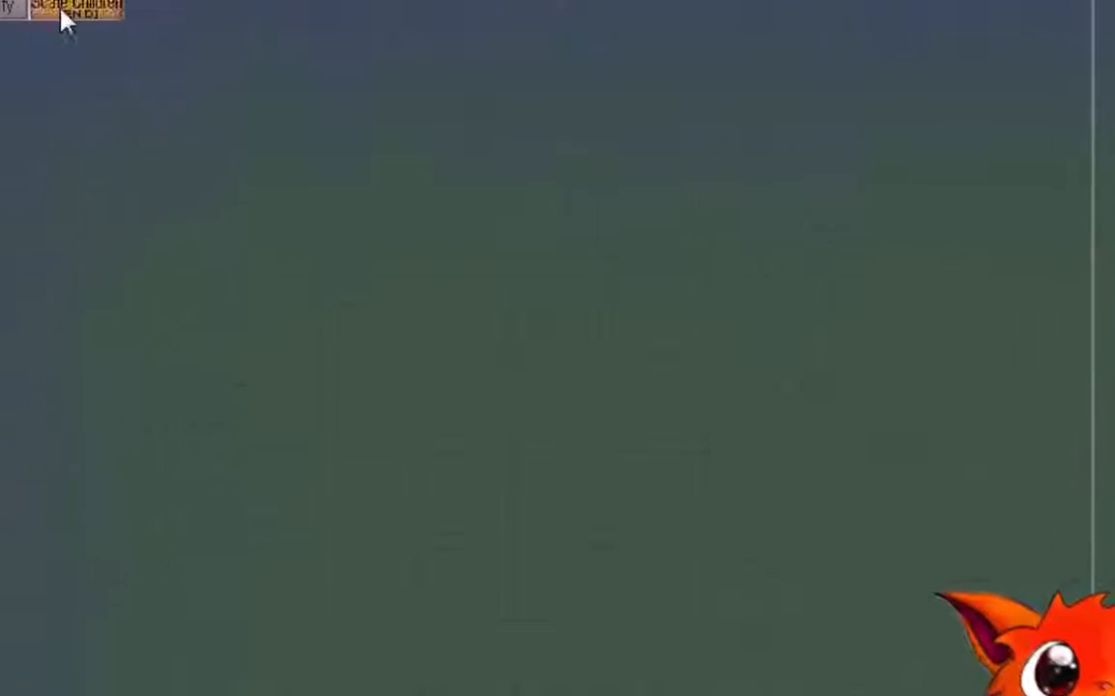
{"action": "left_click", "coordinate": [60, 14]}
- Scrub through the fox's timeline to review its poses and blink between keys
{"action": "left_click", "coordinate": [636, 587]}
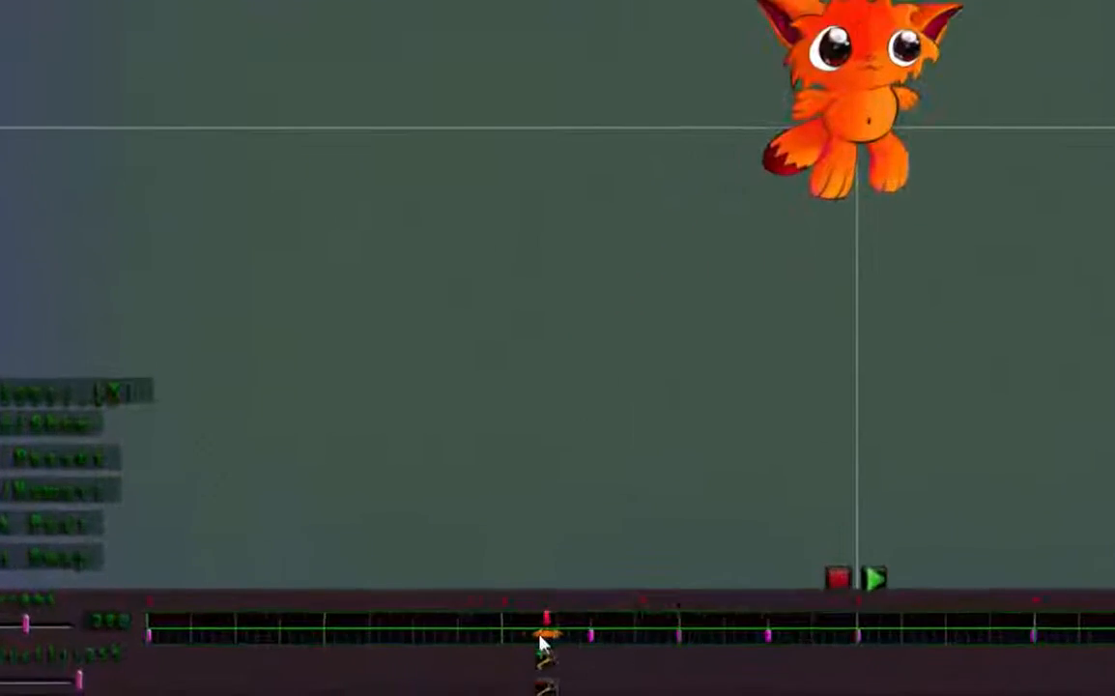
{"action": "left_click_drag", "start_coordinate": [586, 621], "coordinate": [866, 607]}
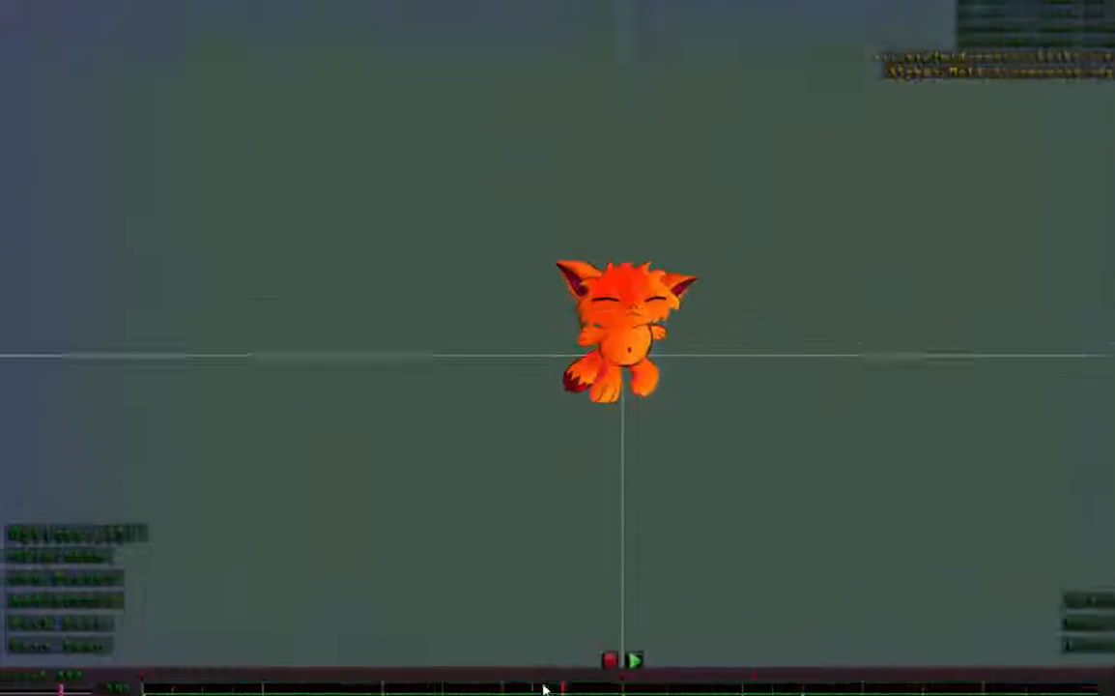
{"action": "left_click_drag", "start_coordinate": [543, 690], "coordinate": [496, 690]}
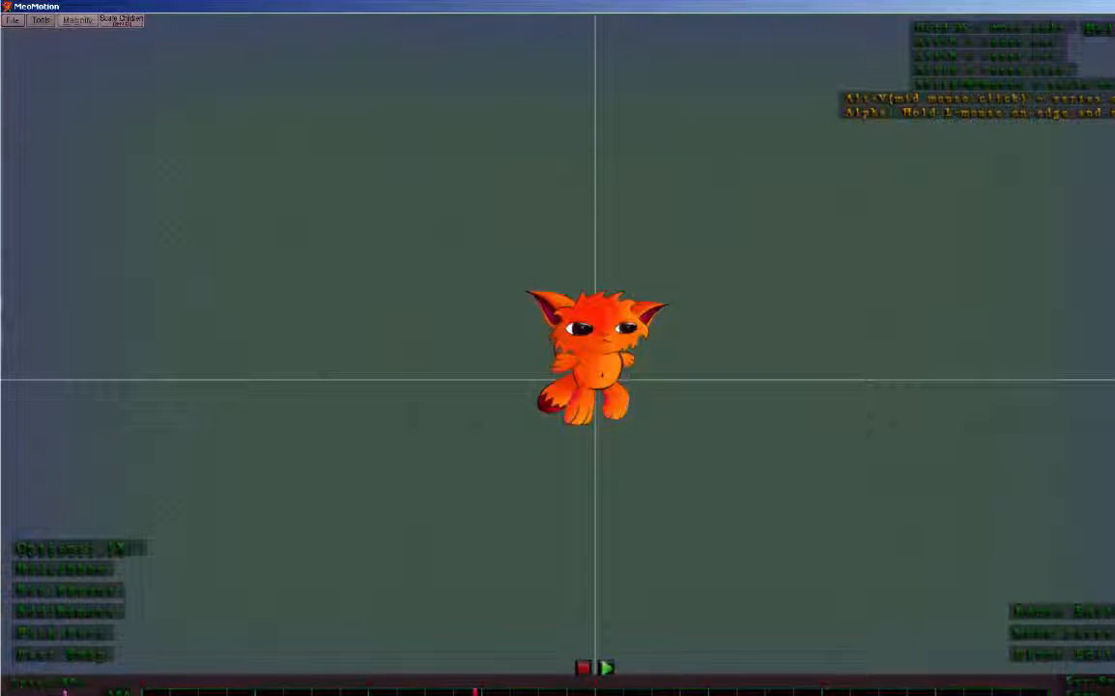
- Inspect the Export TXT dialog, select the base name of NewAnimated.txt, and cancel the export
{"action": "left_click", "coordinate": [12, 19]}
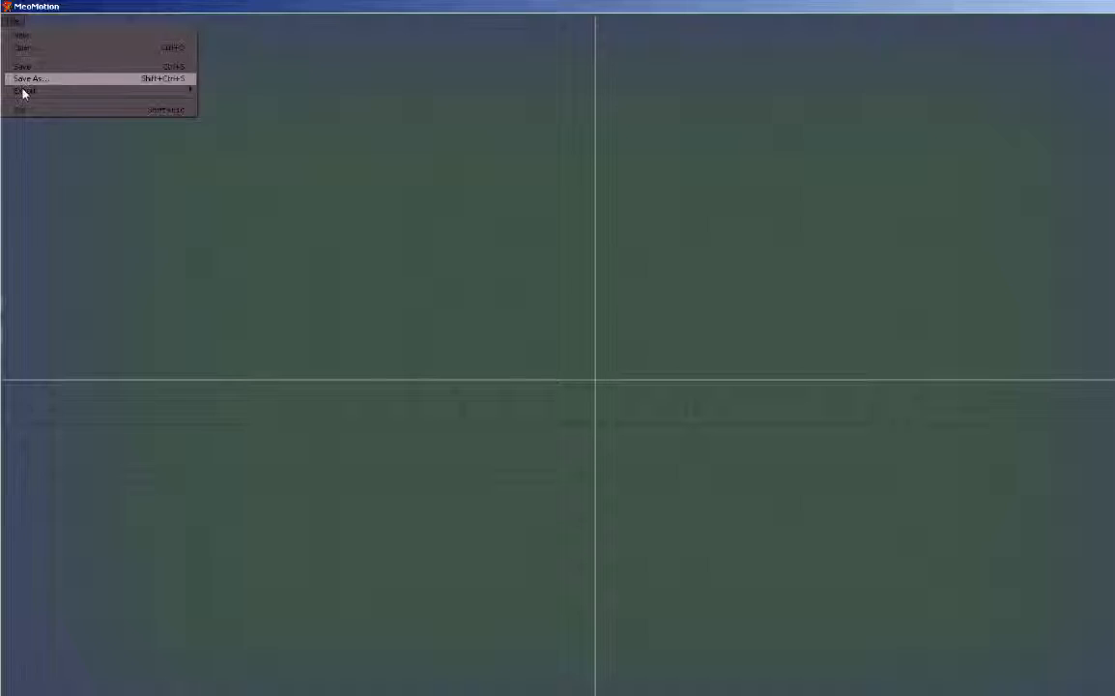
{"action": "mouse_move", "coordinate": [25, 97]}
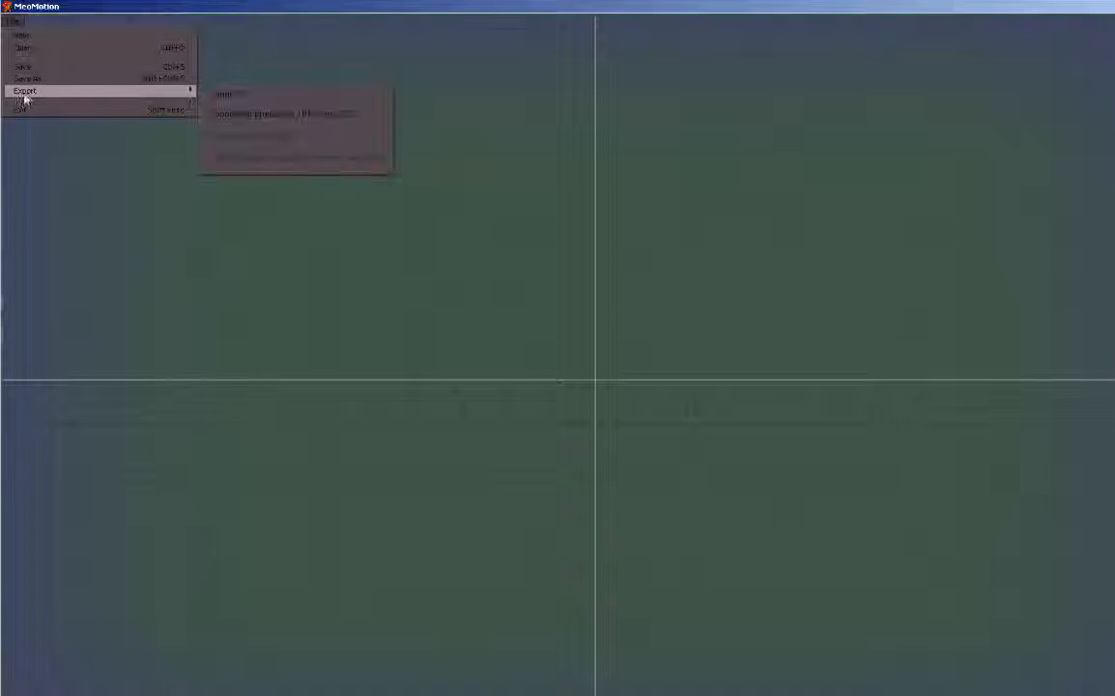
{"action": "left_click", "coordinate": [232, 97]}
{"action": "left_click", "coordinate": [15, 21]}
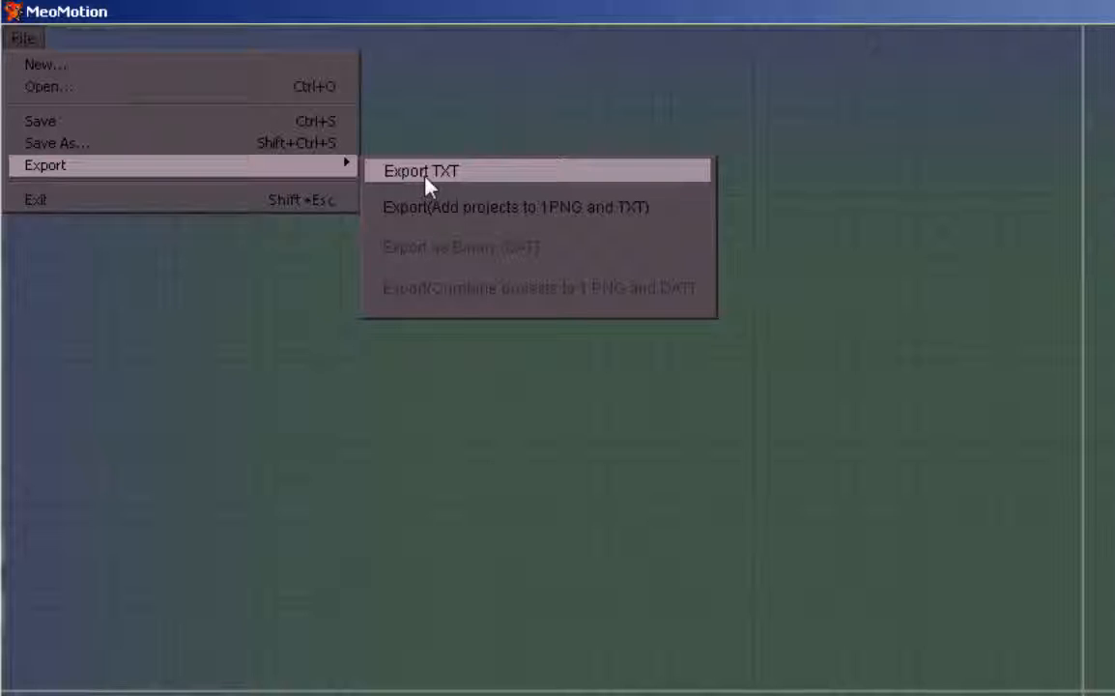
{"action": "left_click", "coordinate": [425, 181]}
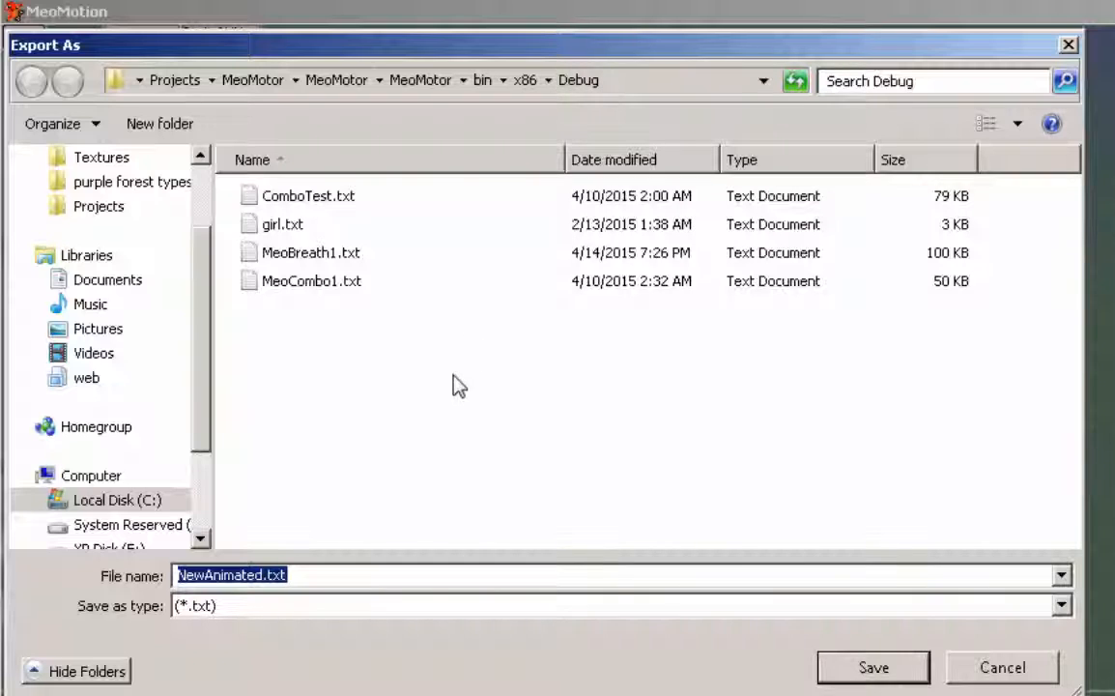
{"action": "left_click", "coordinate": [262, 576]}
{"action": "left_click_drag", "start_coordinate": [262, 576], "coordinate": [178, 575]}
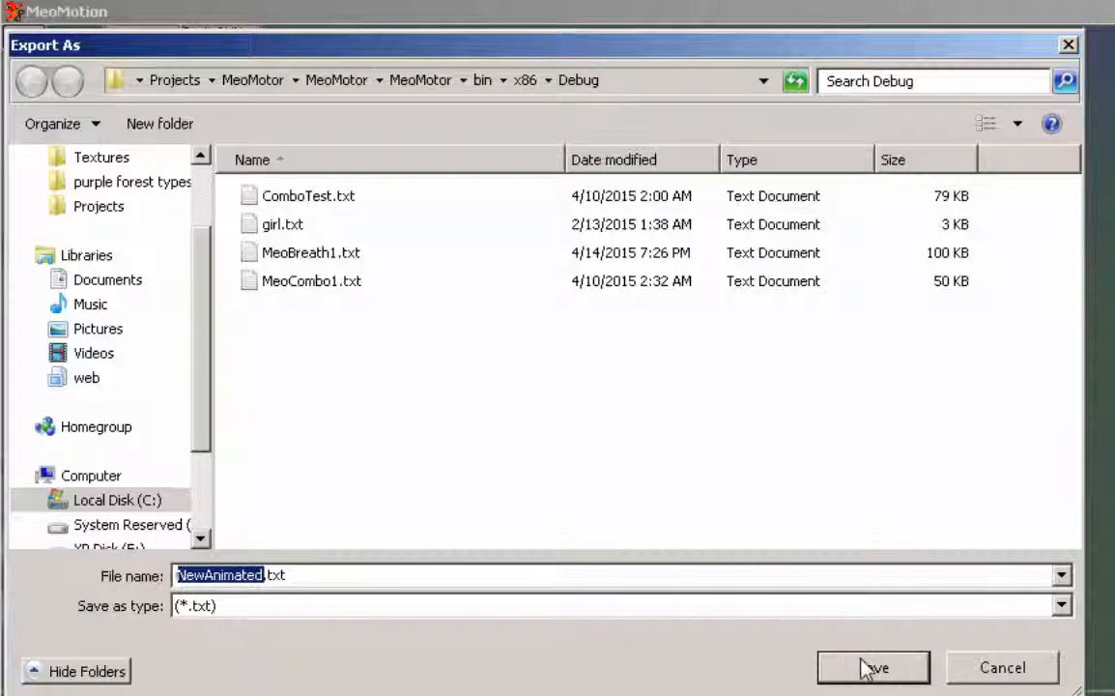
{"action": "left_click", "coordinate": [1001, 668]}
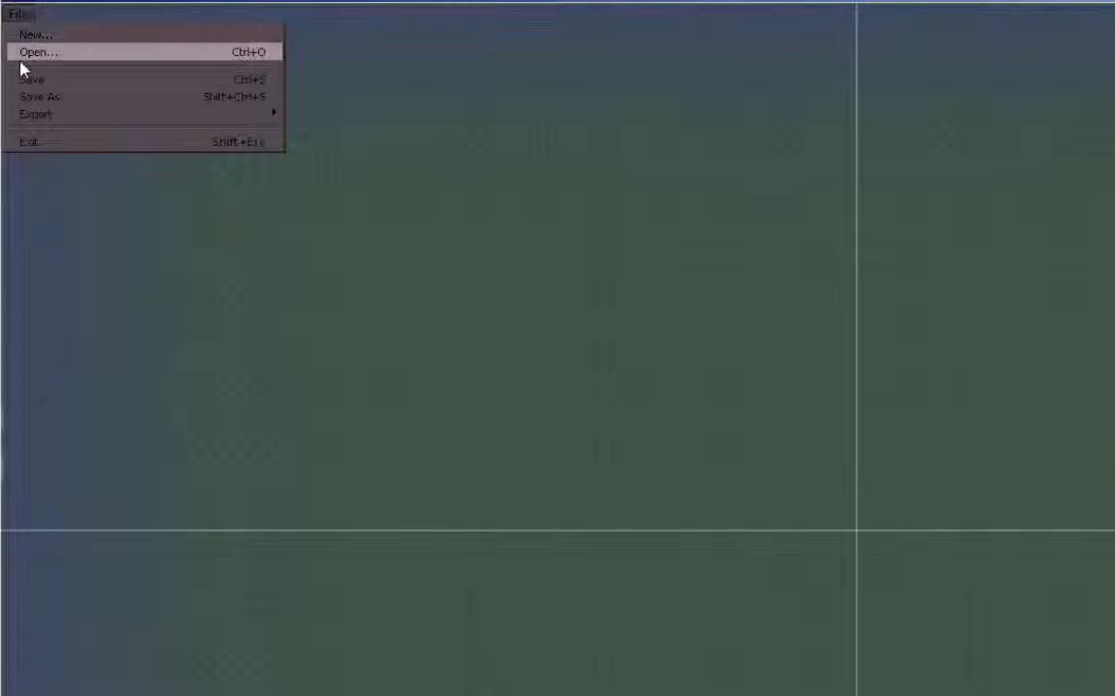
- Inspect the export that adds projects to one PNG and TXT, cancel it, and choose Save As
{"action": "mouse_move", "coordinate": [31, 116]}
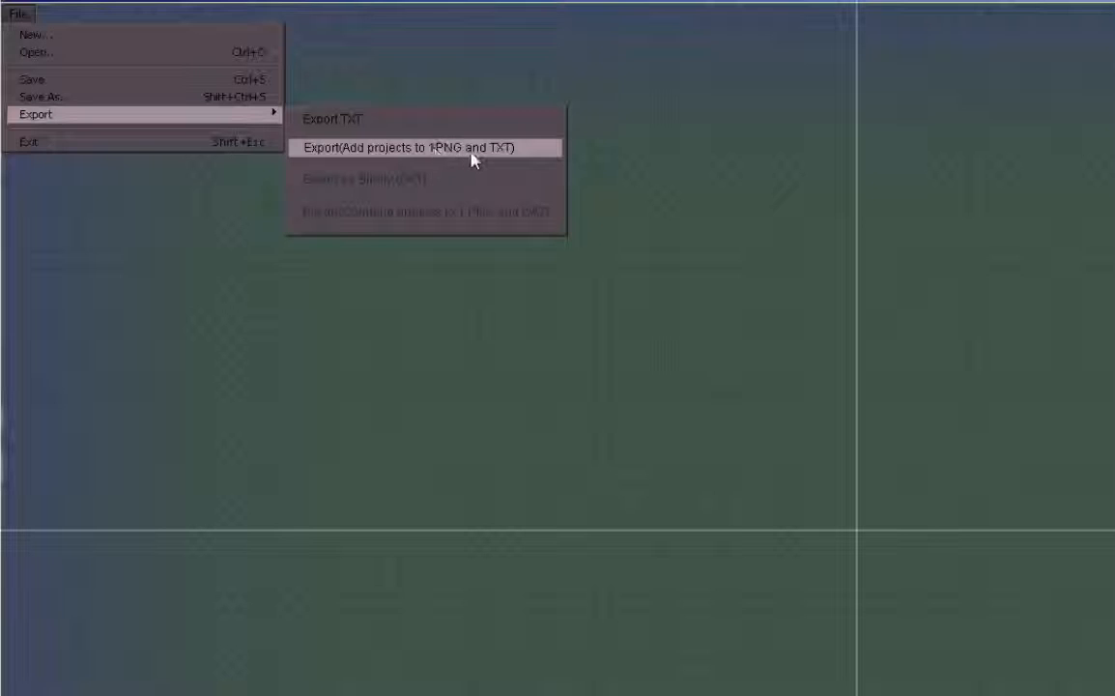
{"action": "left_click", "coordinate": [527, 161]}
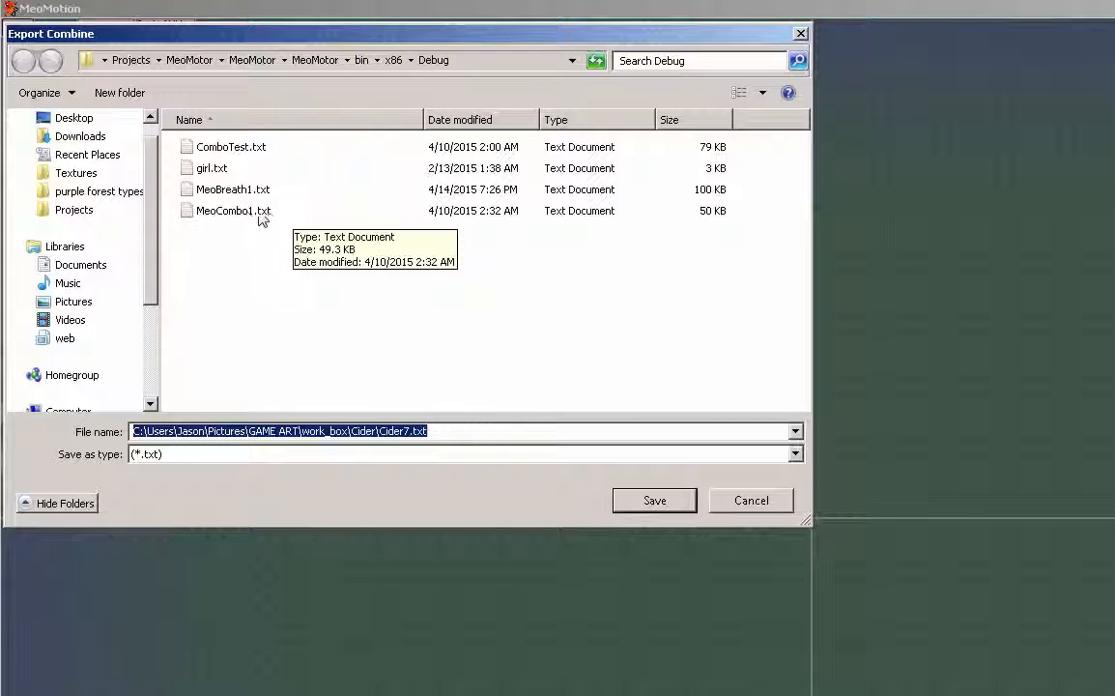
{"action": "left_click", "coordinate": [750, 501]}
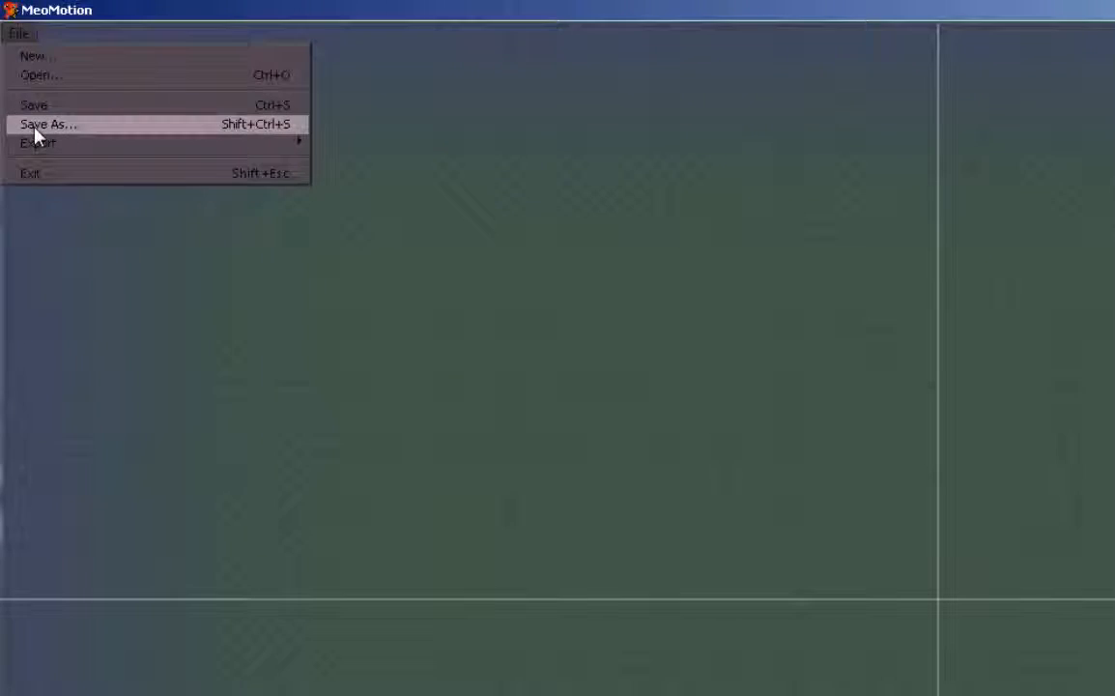
{"action": "left_click", "coordinate": [31, 119]}
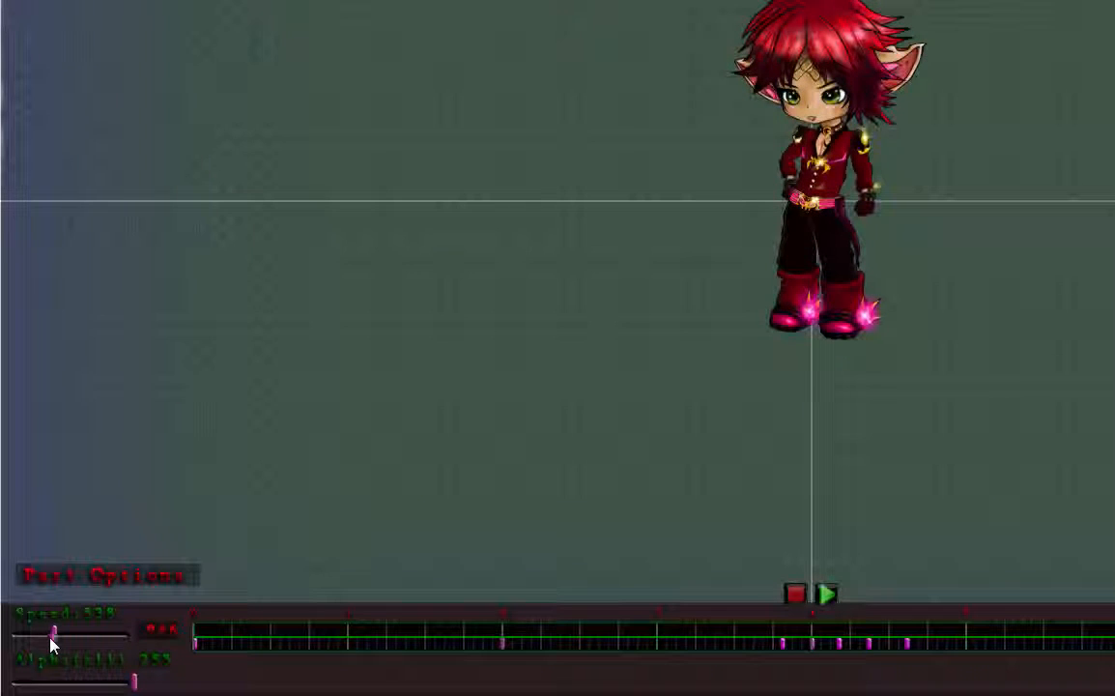
- Raise the red-haired character's animation speed to 1025, play it, and lower the speed again
{"action": "left_click_drag", "start_coordinate": [51, 638], "coordinate": [102, 644]}
{"action": "left_click", "coordinate": [824, 595]}
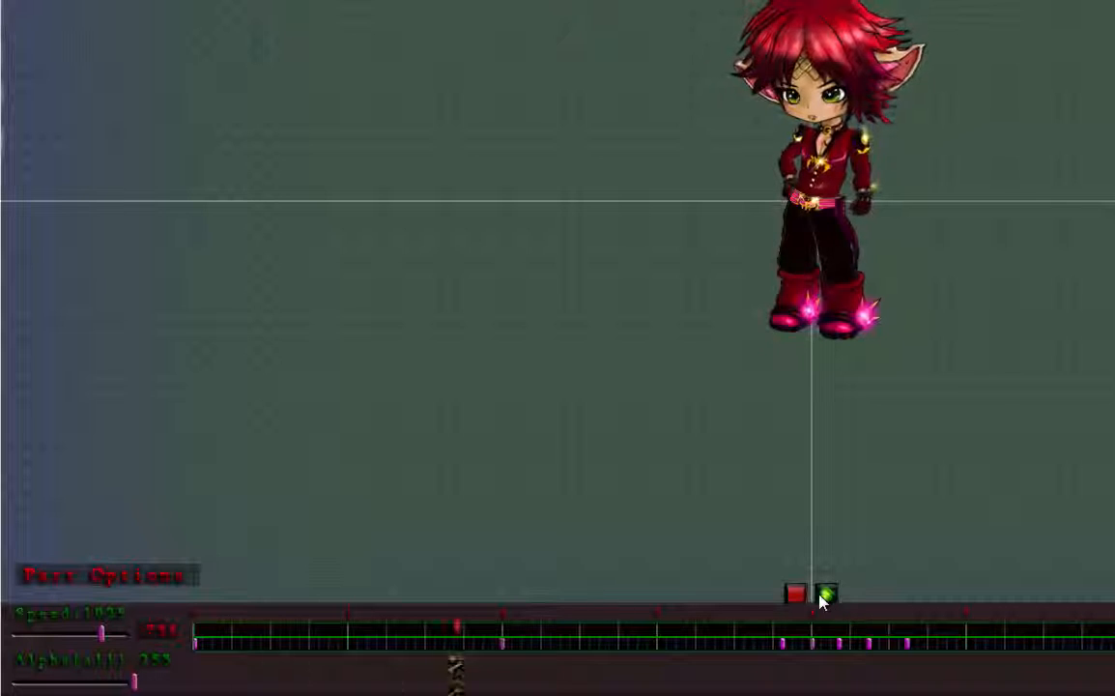
{"action": "left_click_drag", "start_coordinate": [100, 635], "coordinate": [74, 645]}
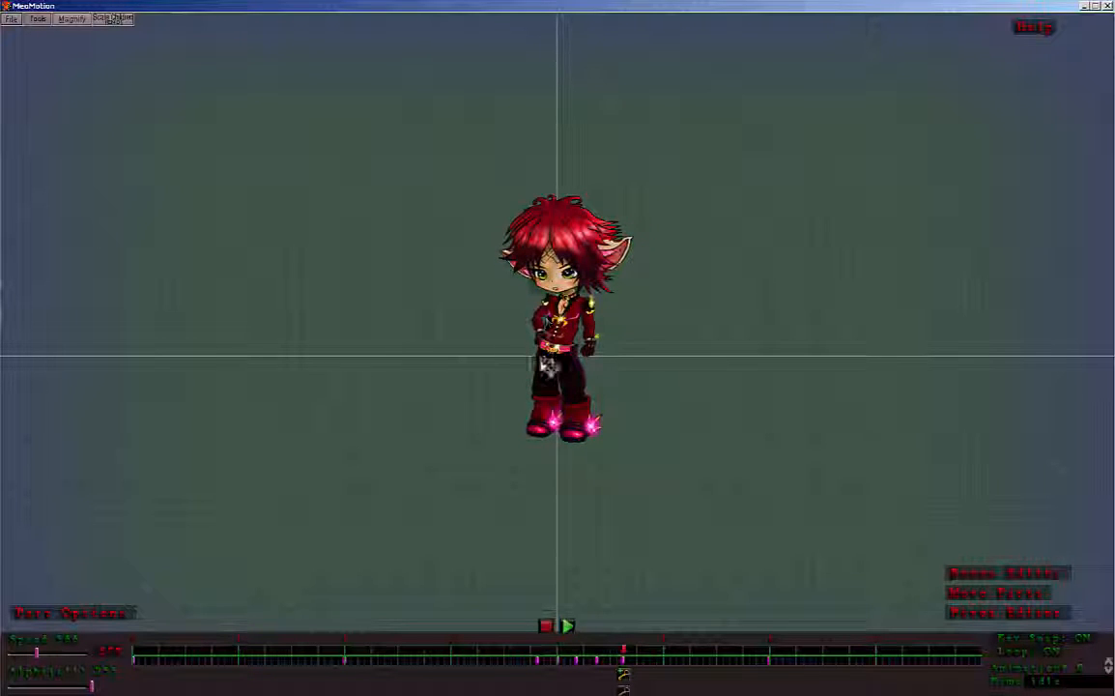
{"action": "mouse_move", "coordinate": [543, 357]}
{"action": "left_mouse_down"}
{"action": "mouse_move", "coordinate": [551, 252]}
{"action": "mouse_move", "coordinate": [566, 359]}
{"action": "mouse_move", "coordinate": [557, 433]}
{"action": "mouse_move", "coordinate": [556, 351]}
{"action": "left_mouse_up"}
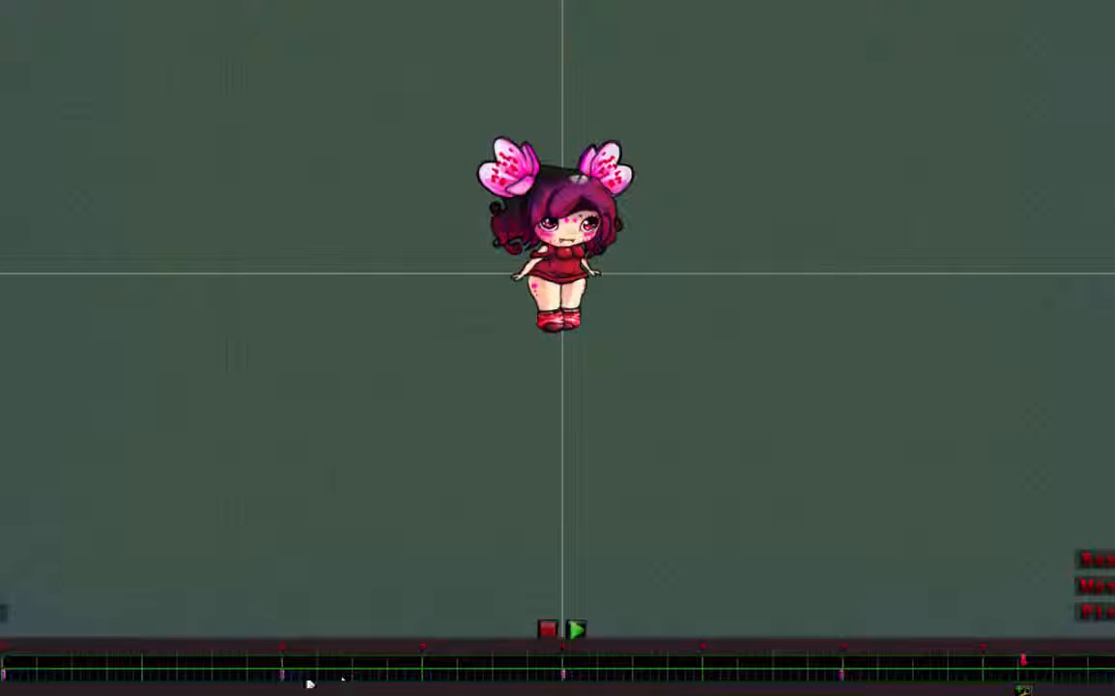
- Scrub through the flower-haired girl's timeline to examine how her hair, flowers and face move between keys
{"action": "left_click_drag", "start_coordinate": [93, 669], "coordinate": [390, 668]}
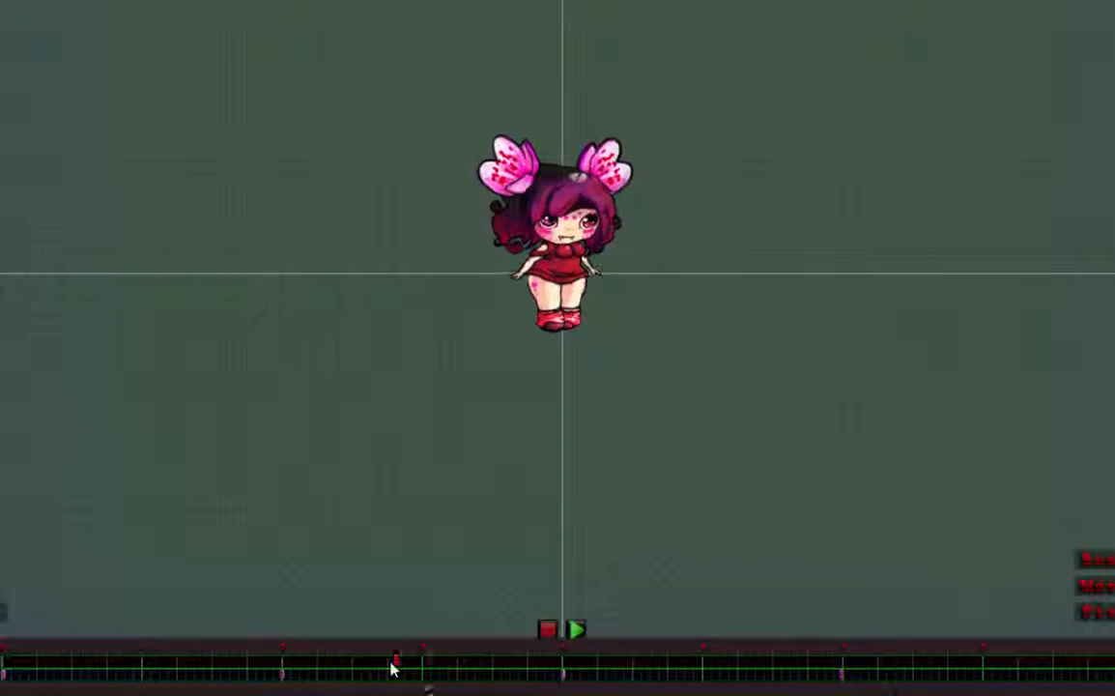
{"action": "mouse_move", "coordinate": [239, 672]}
{"action": "left_mouse_down"}
{"action": "mouse_move", "coordinate": [196, 671]}
{"action": "mouse_move", "coordinate": [218, 669]}
{"action": "left_mouse_up"}
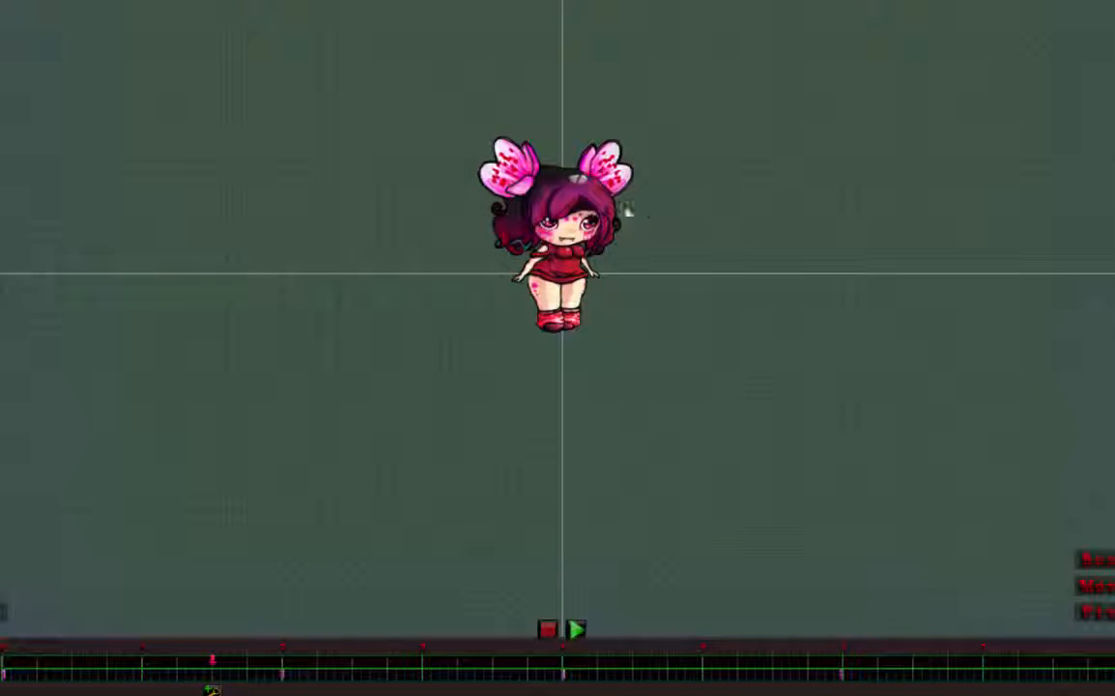
{"action": "left_click_drag", "start_coordinate": [287, 671], "coordinate": [319, 671]}
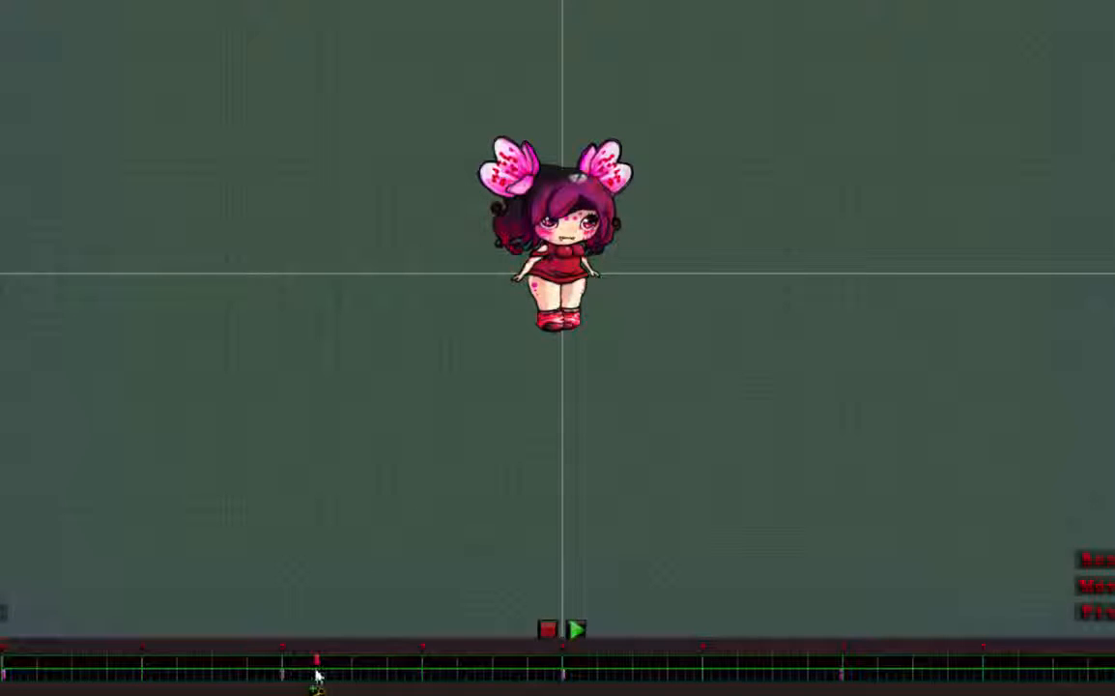
{"action": "left_click_drag", "start_coordinate": [317, 667], "coordinate": [349, 684]}
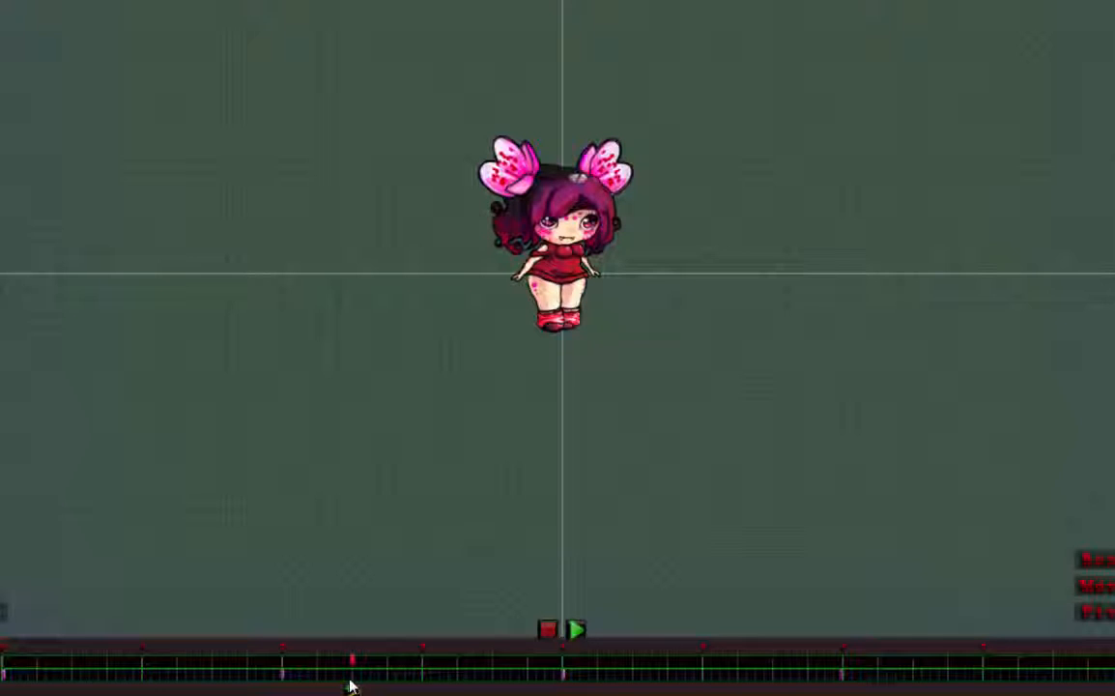
{"action": "left_click_drag", "start_coordinate": [349, 682], "coordinate": [525, 689]}
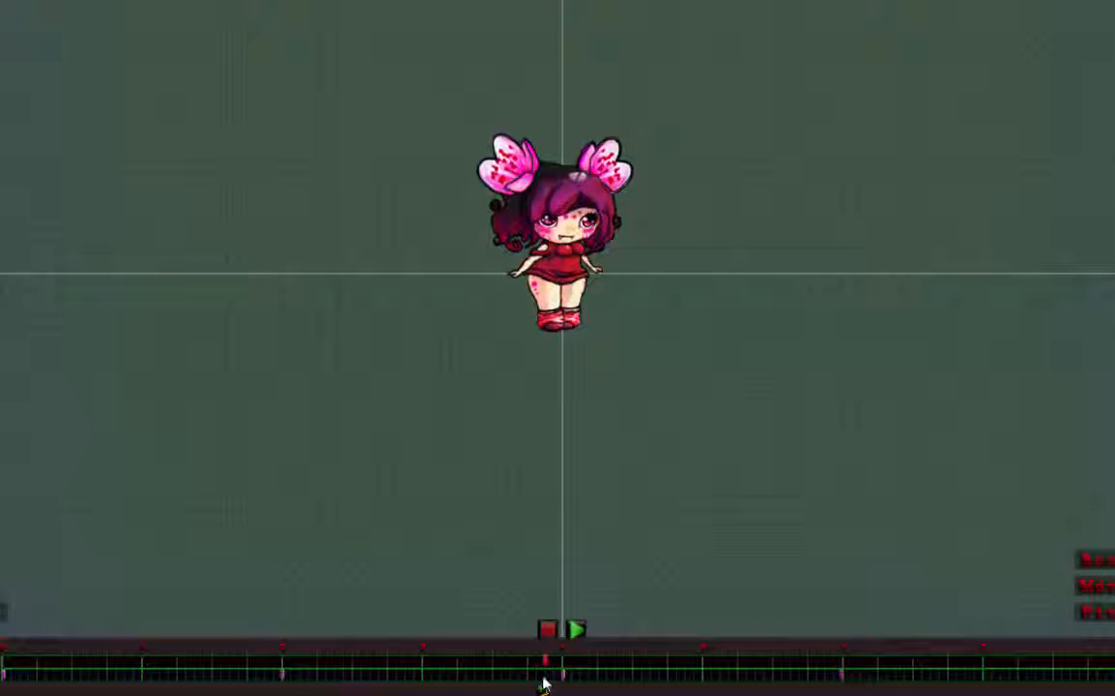